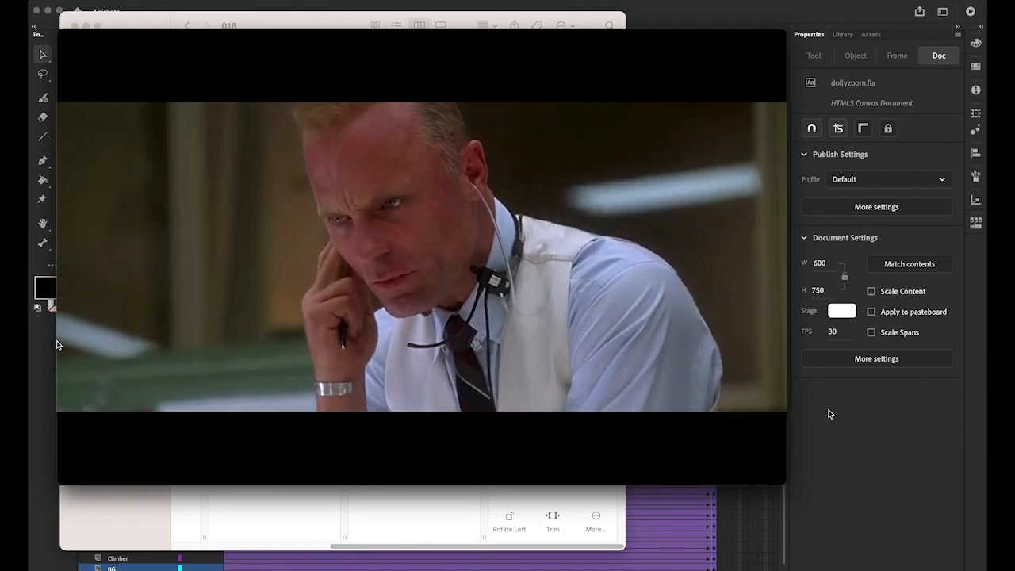
Step: Review the dolly zoom examples in jaws.mov, pausing the clip and replaying it from about 00:08
mouse_move(297, 426)
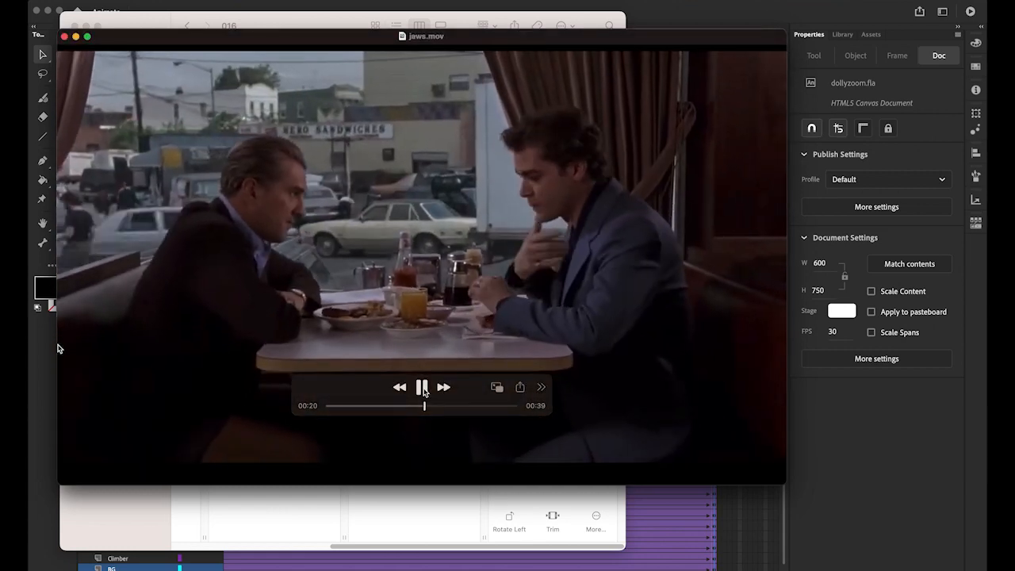
click(422, 388)
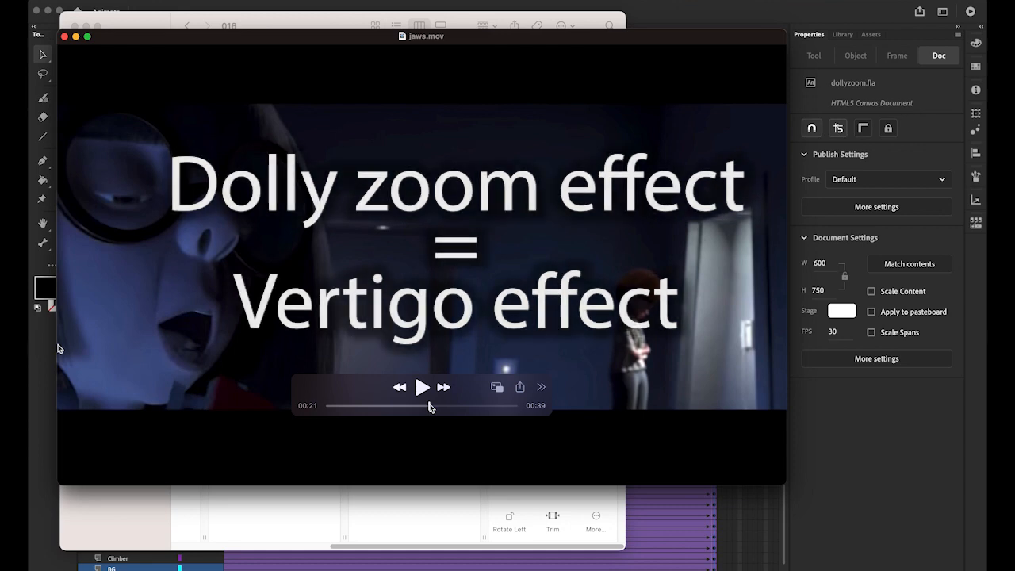
drag(429, 406, 367, 410)
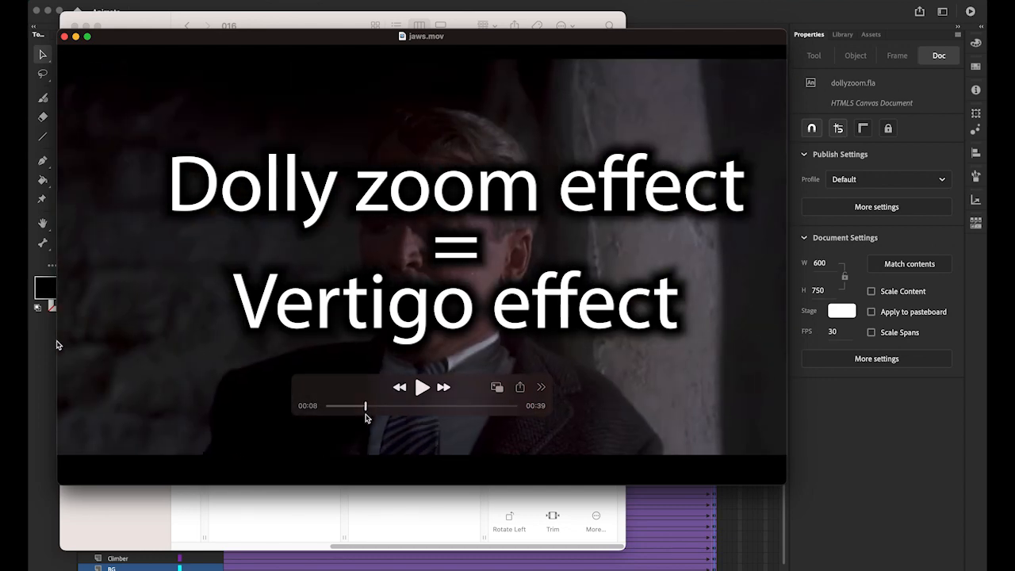
click(420, 389)
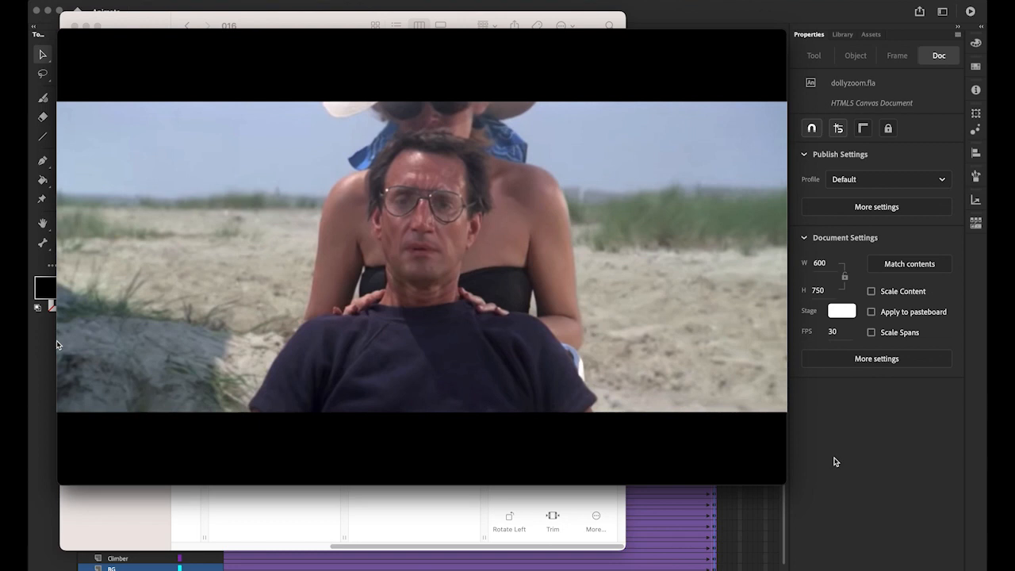
Step: Move the jaws.mov window aside and play dollyzoom.mp4 in full screen to preview the finished animation
drag(476, 36, 490, 160)
click(474, 68)
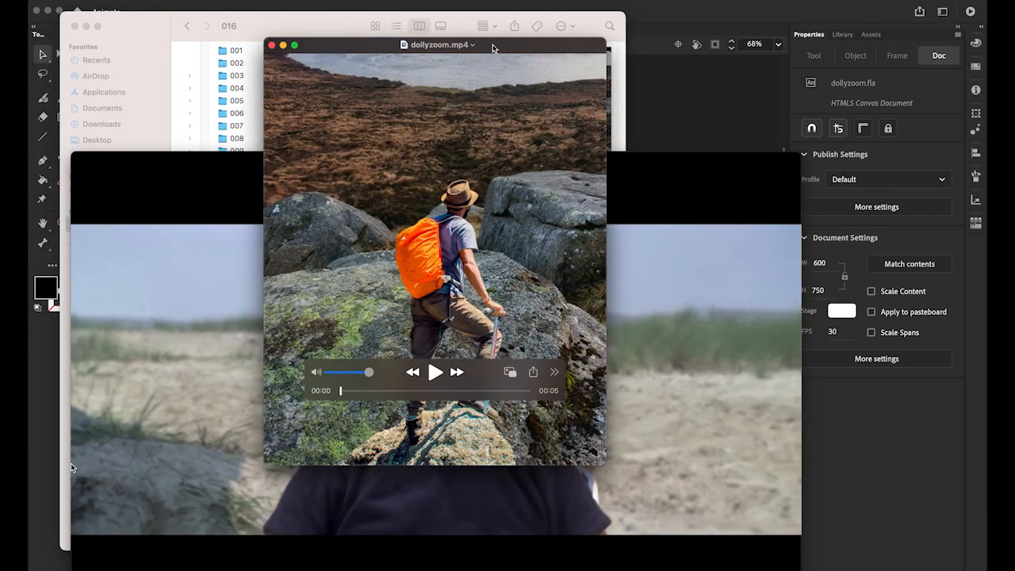
drag(491, 48, 493, 39)
click(294, 37)
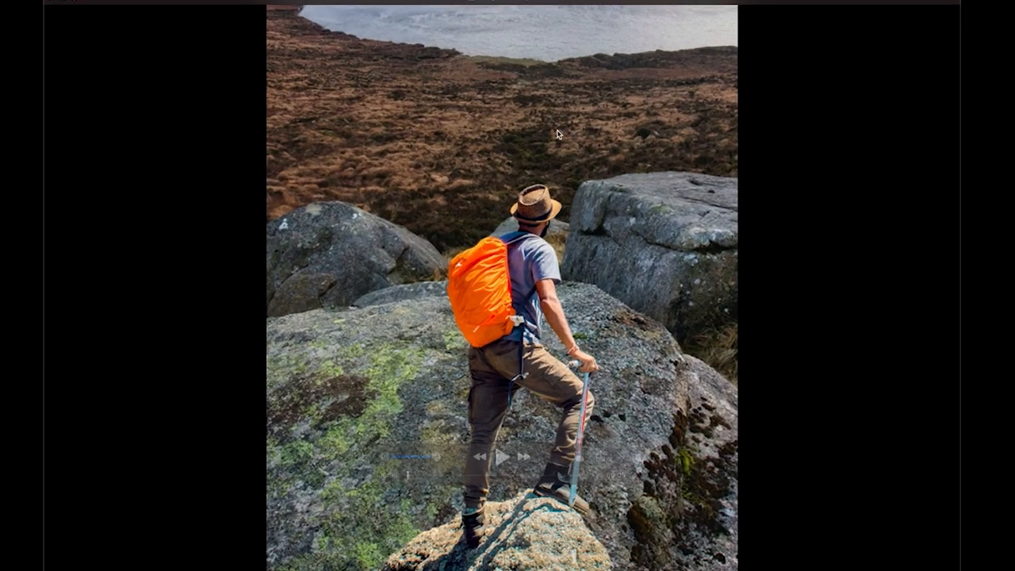
drag(558, 462, 881, 509)
click(830, 511)
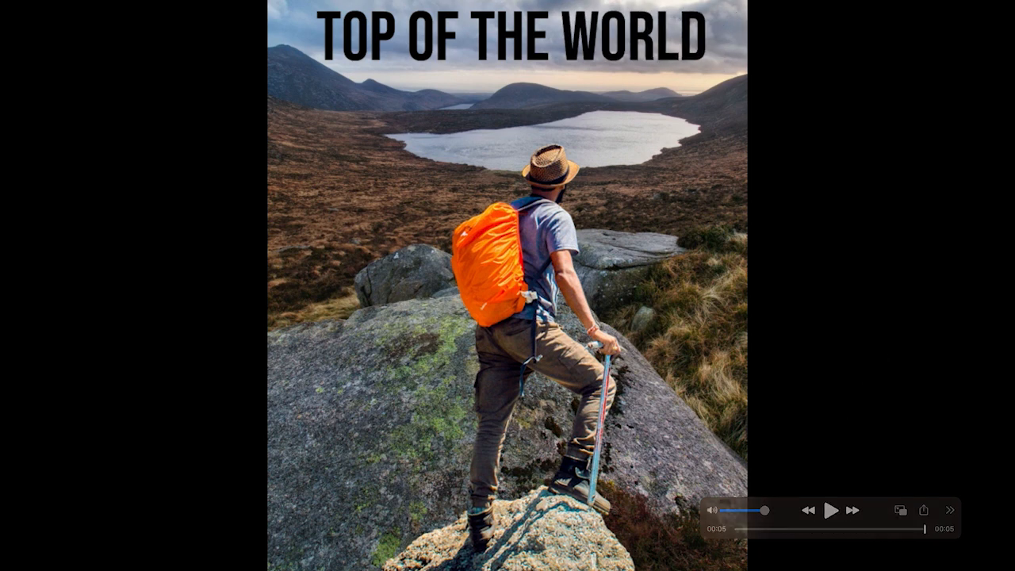
click(828, 512)
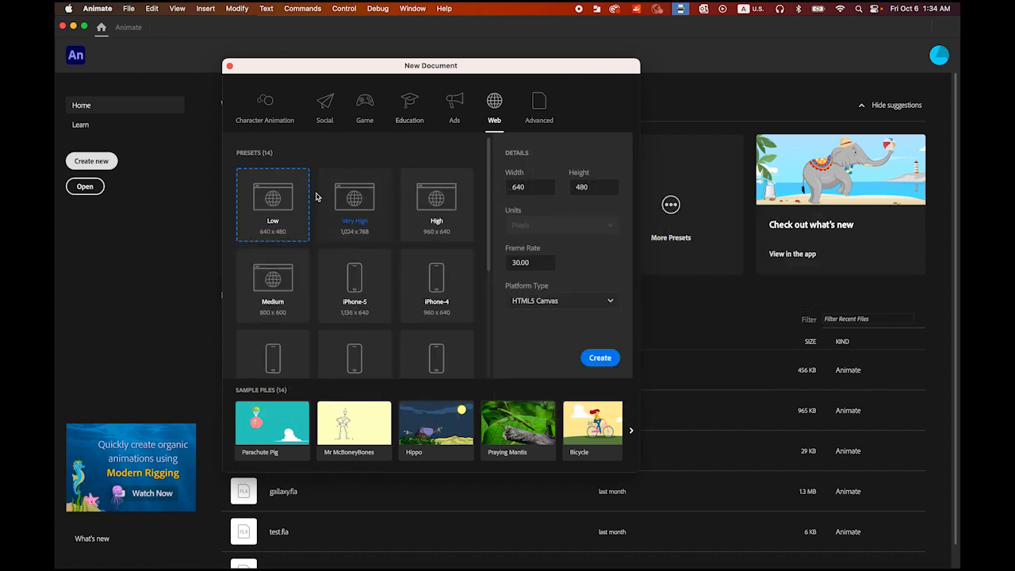
Step: Create an HTML5 Canvas document 600 pixels wide and 750 pixels high at 30 fps
key(Tab)
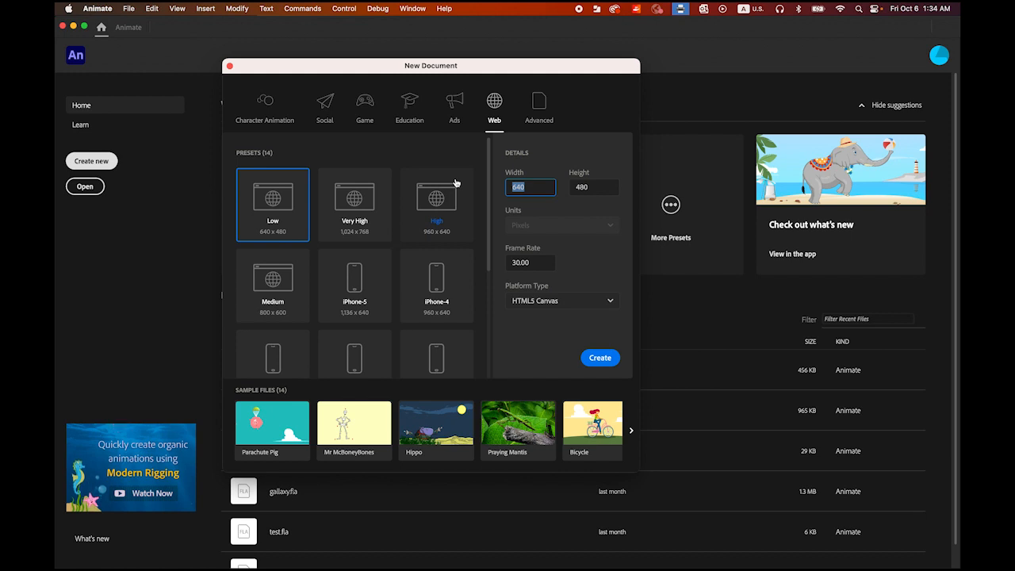
text(600)
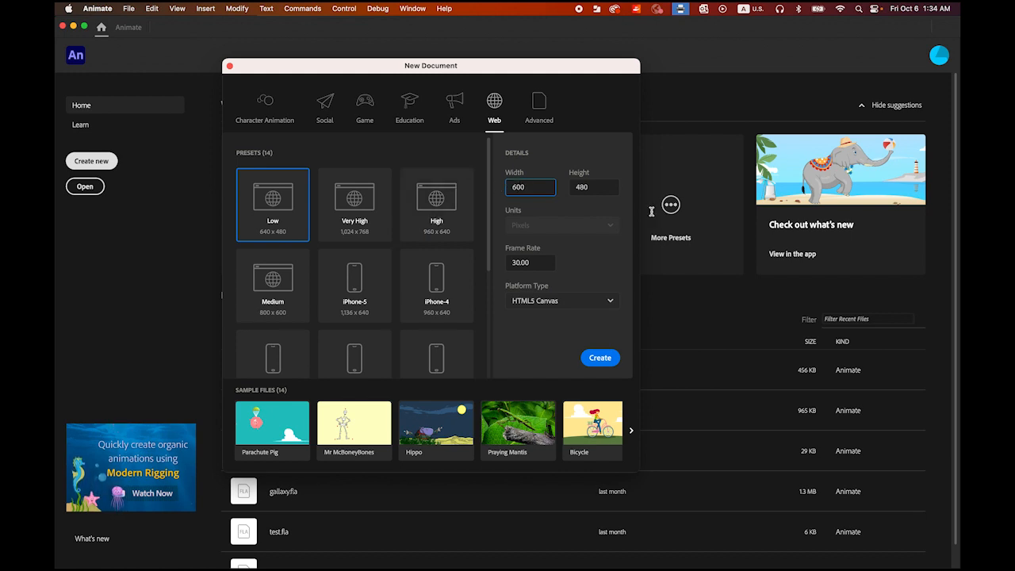
click(591, 187)
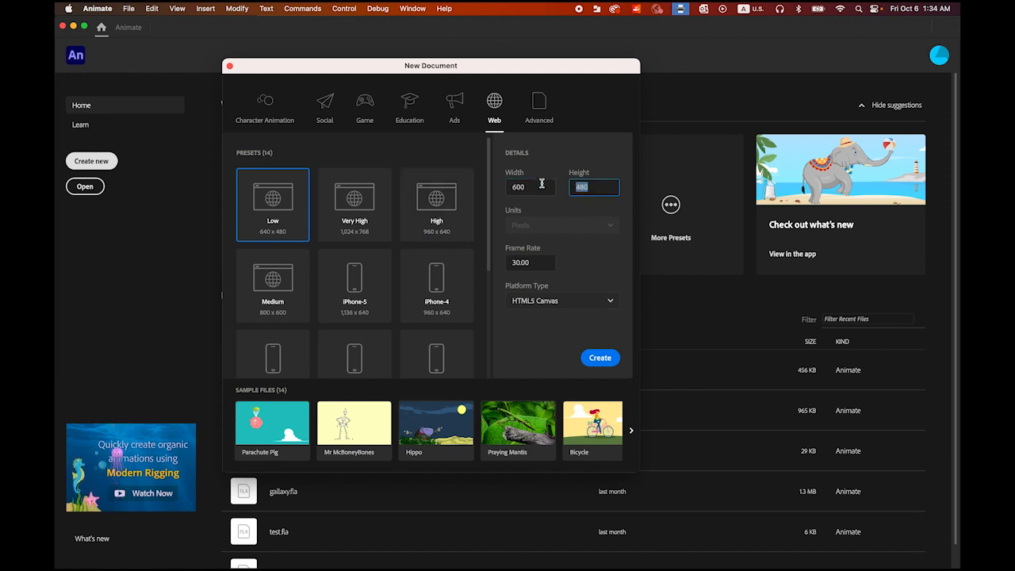
text(750)
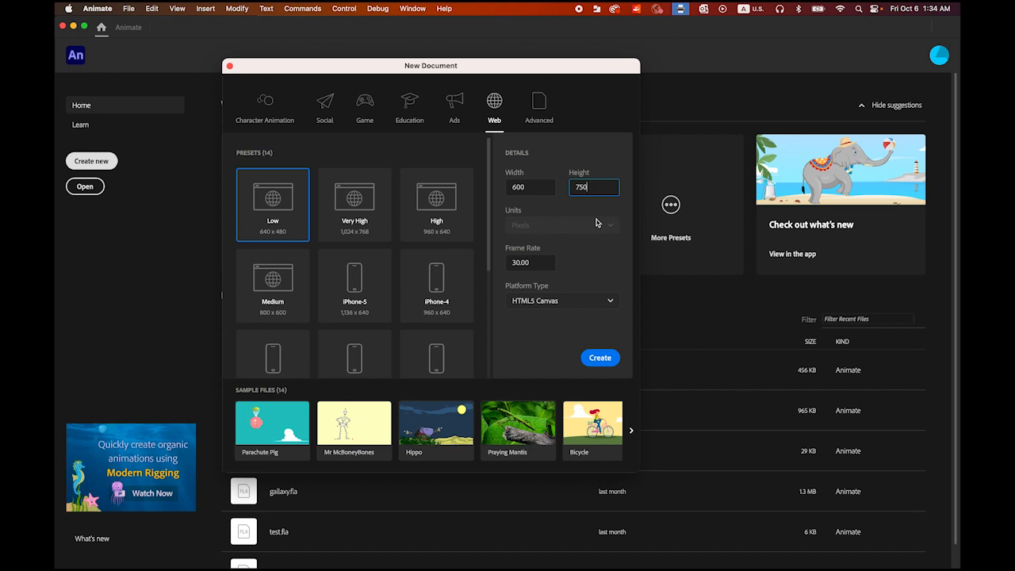
click(542, 264)
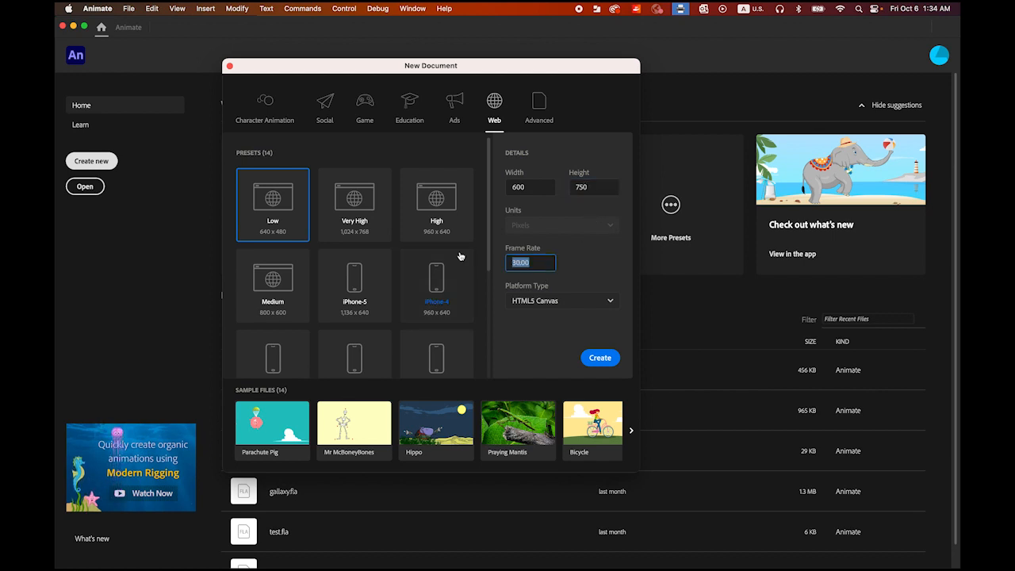
click(604, 357)
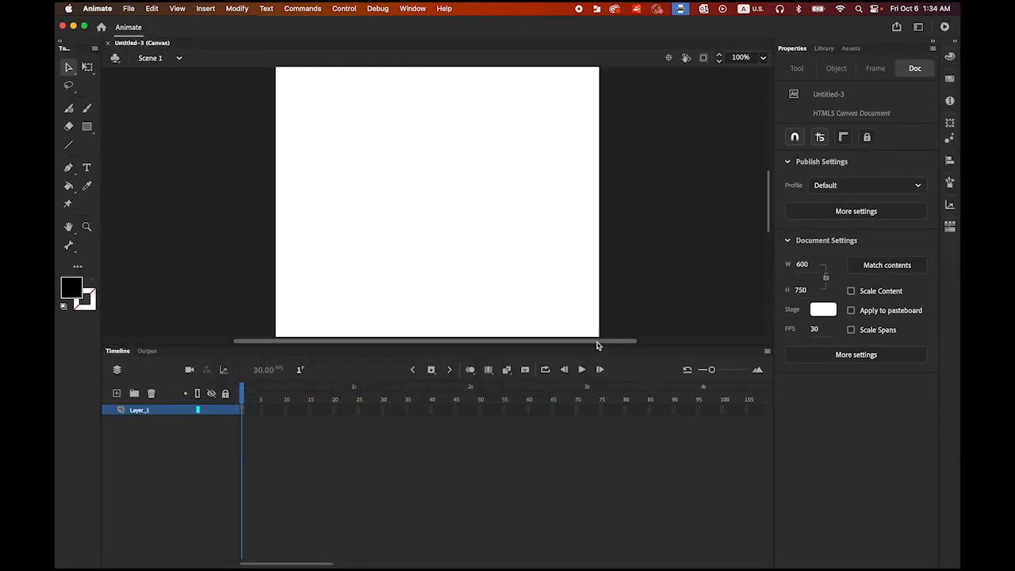
Step: Import climber.png and mountain.jpg from the 016 folder into the document library
double_click(68, 227)
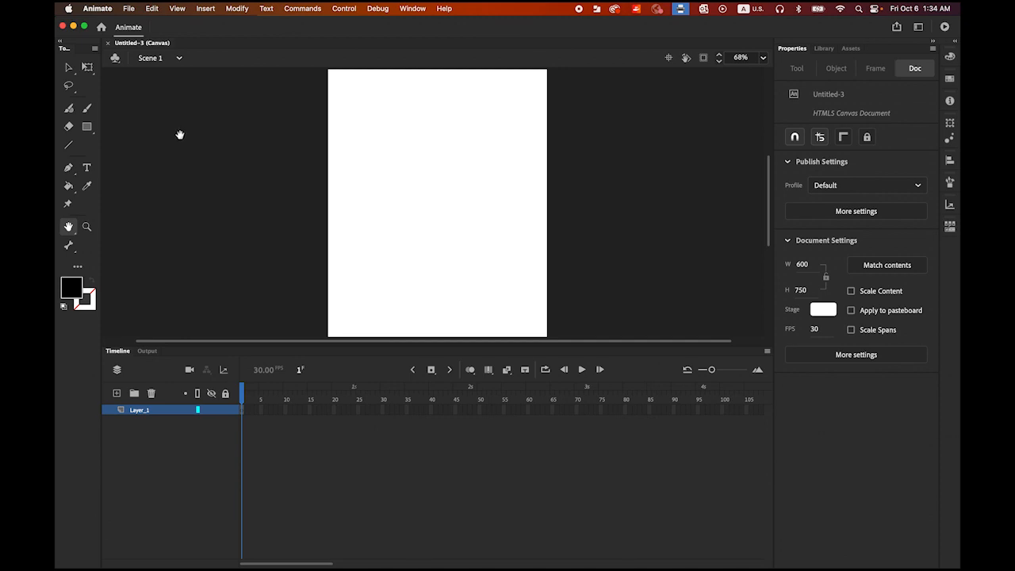
click(128, 8)
mouse_move(188, 174)
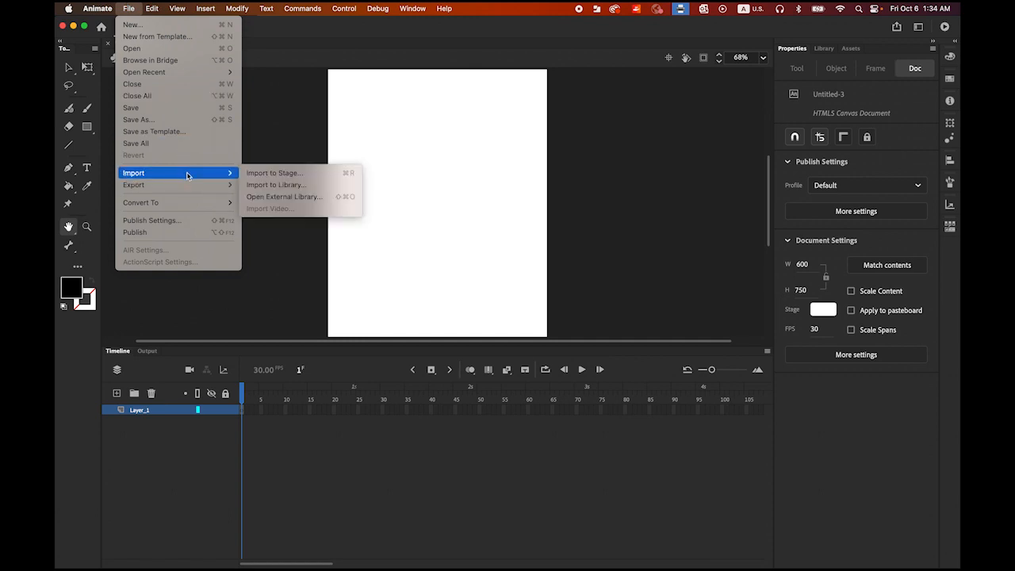
click(309, 187)
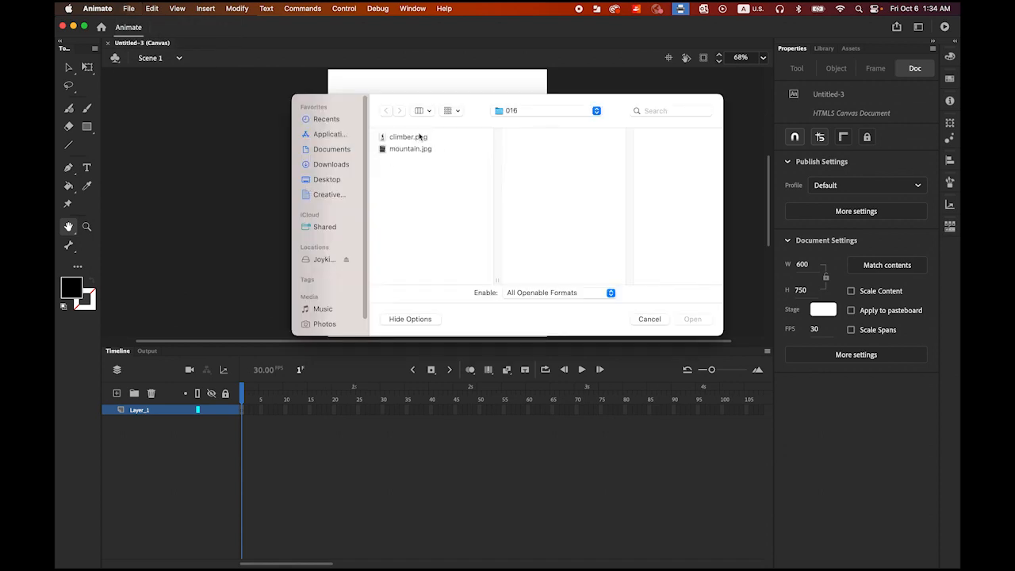
click(410, 151)
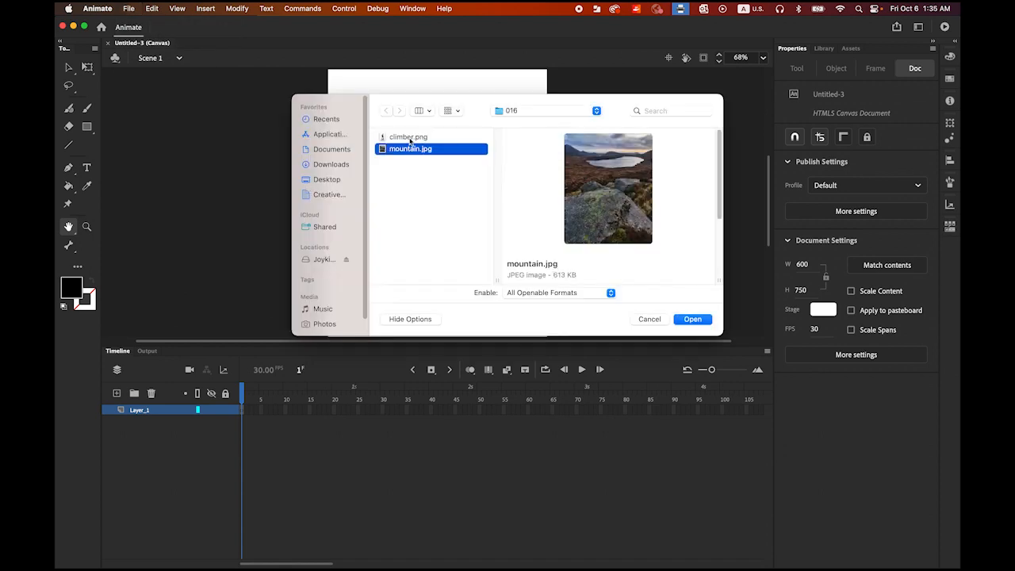
shift+click(411, 139)
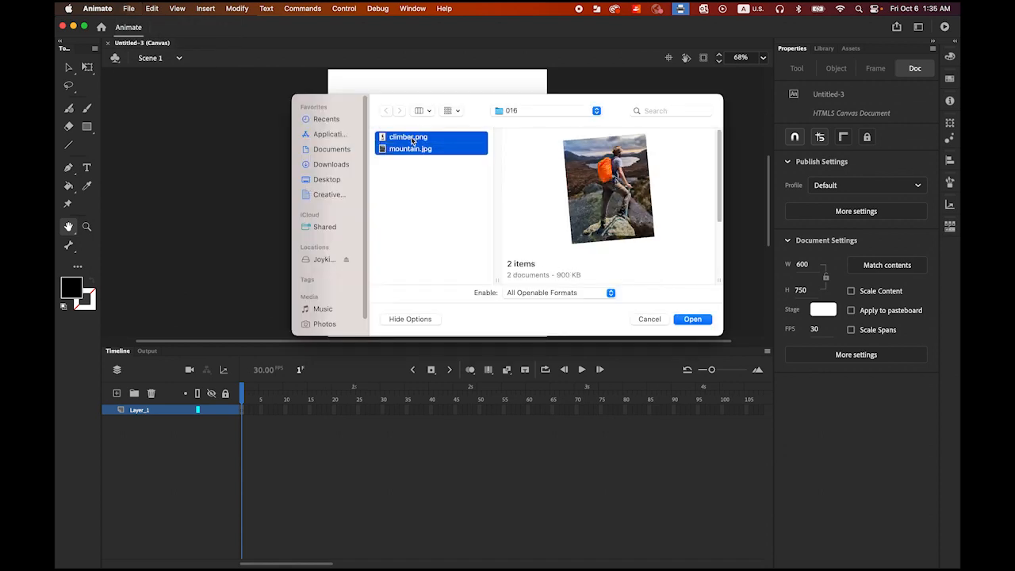
click(699, 320)
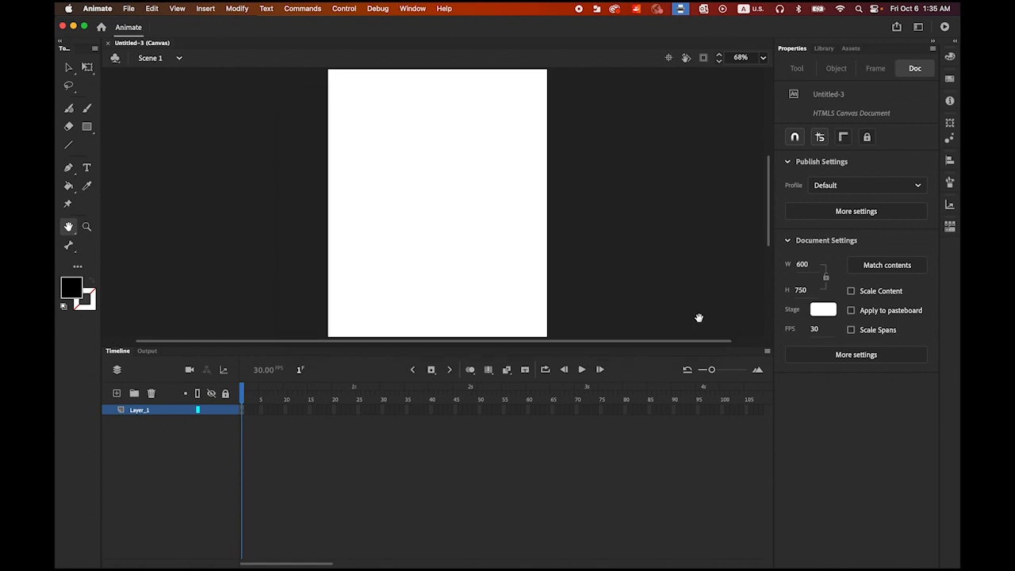
Step: Place mountain.jpg from the library onto the stage
click(825, 48)
click(809, 192)
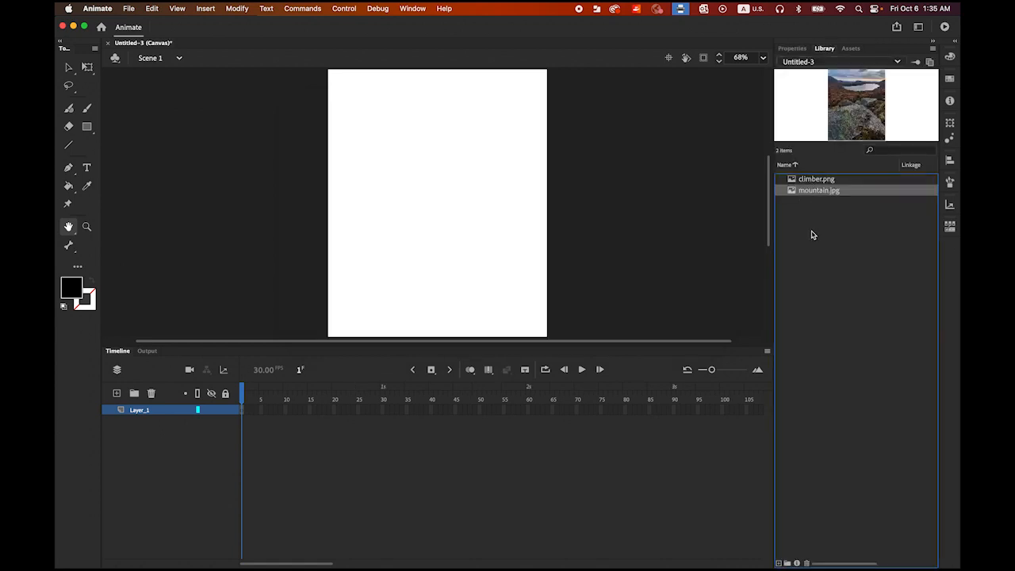
drag(791, 192, 450, 228)
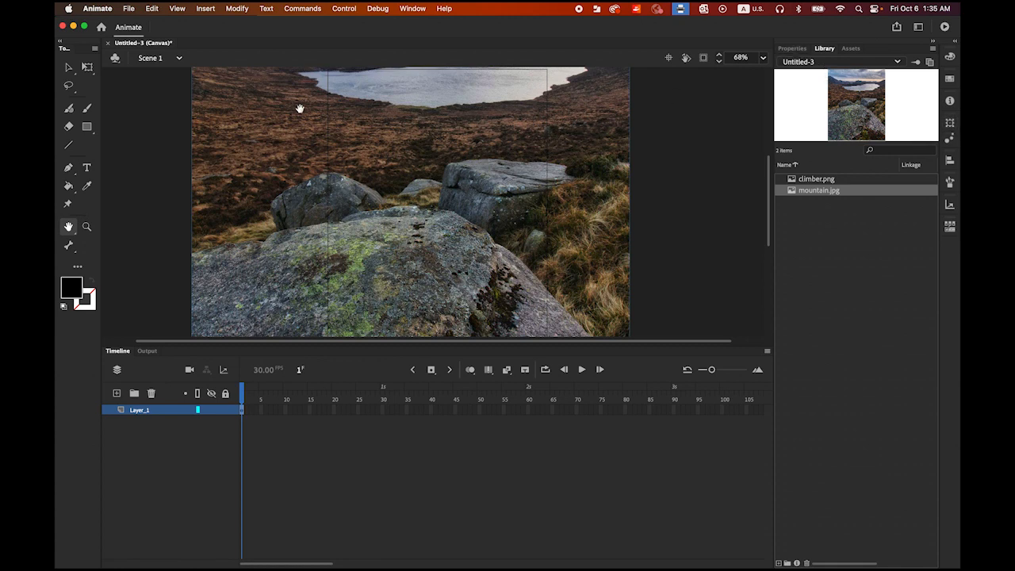
Step: Align the mountain image to the stage's horizontal and vertical center
click(949, 161)
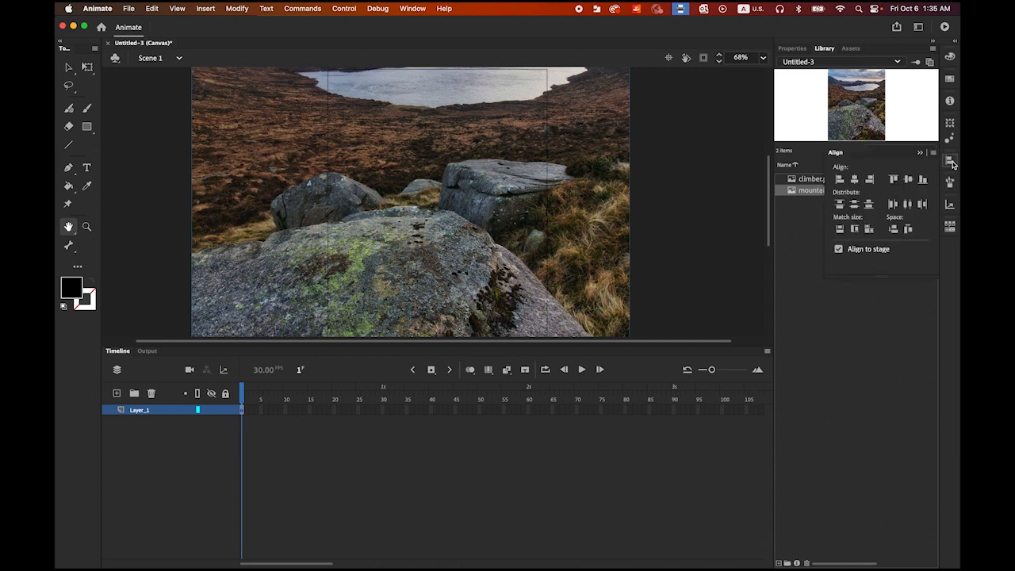
click(410, 8)
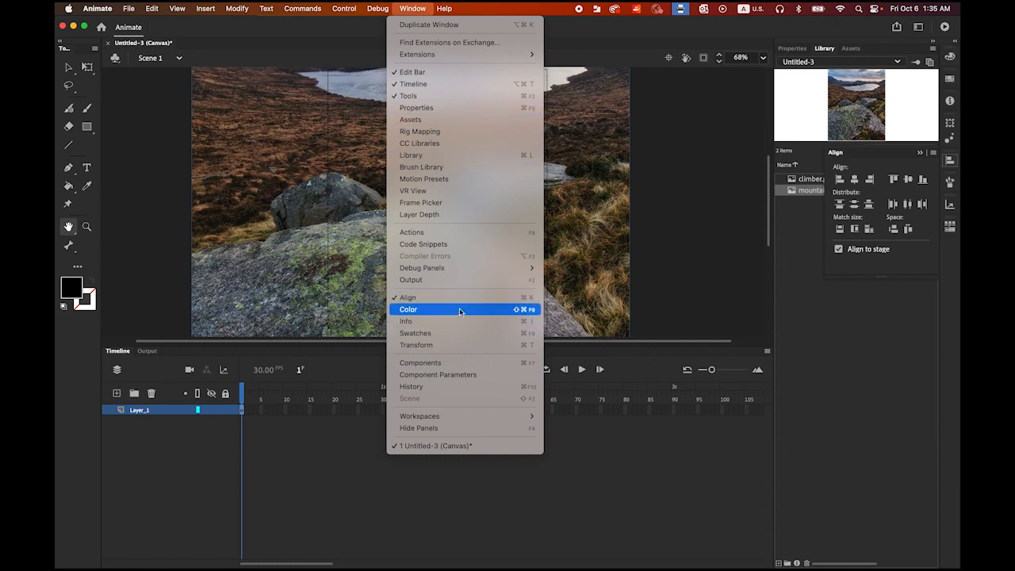
click(894, 328)
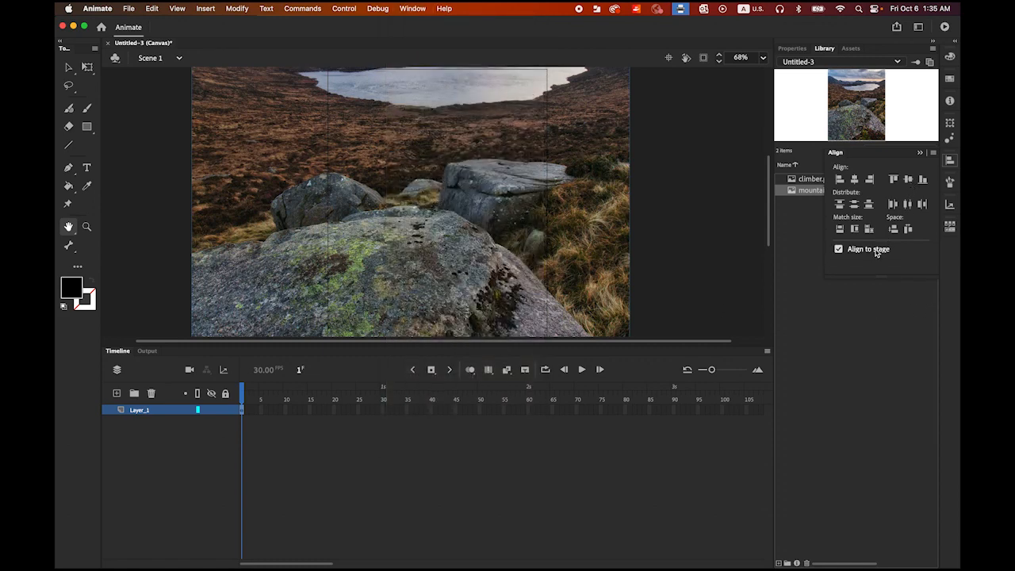
click(839, 250)
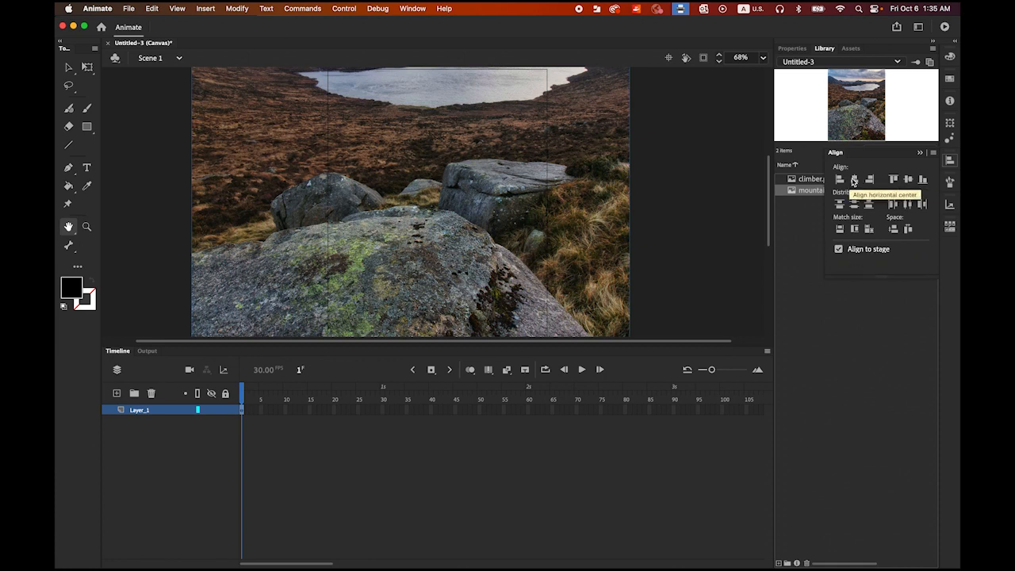
click(854, 179)
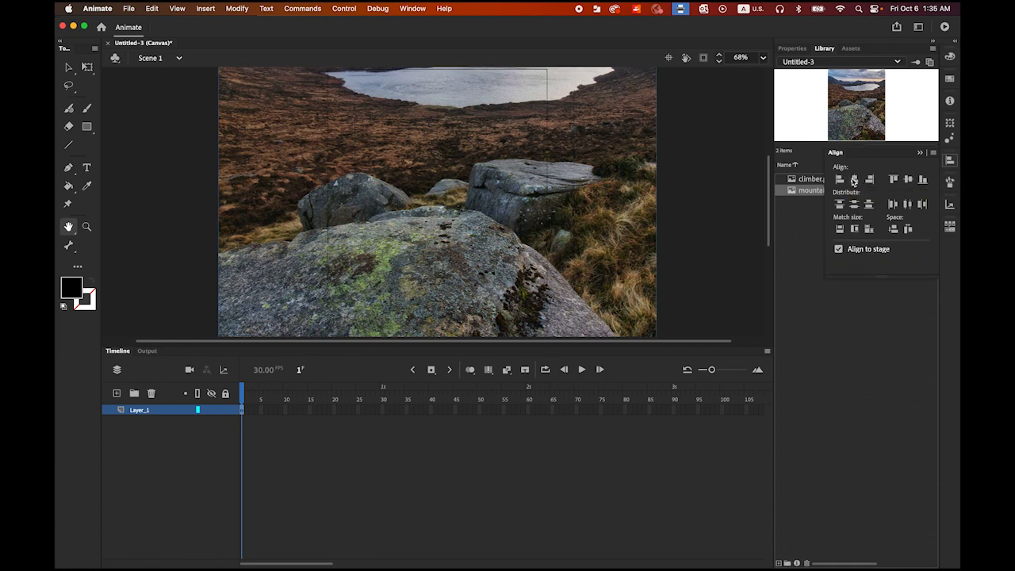
click(908, 180)
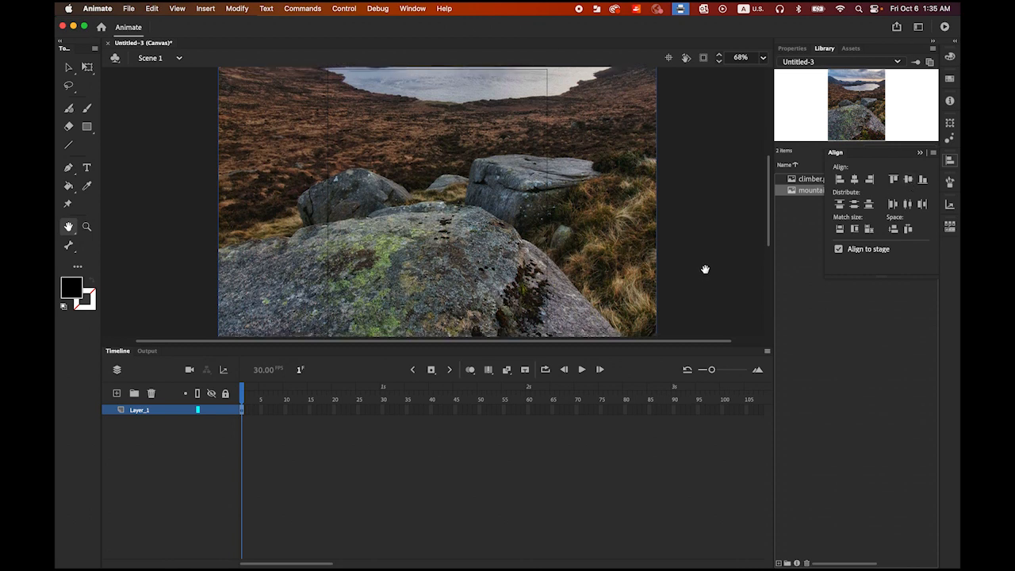
Step: Rename the mountain image's layer as BG
double_click(139, 410)
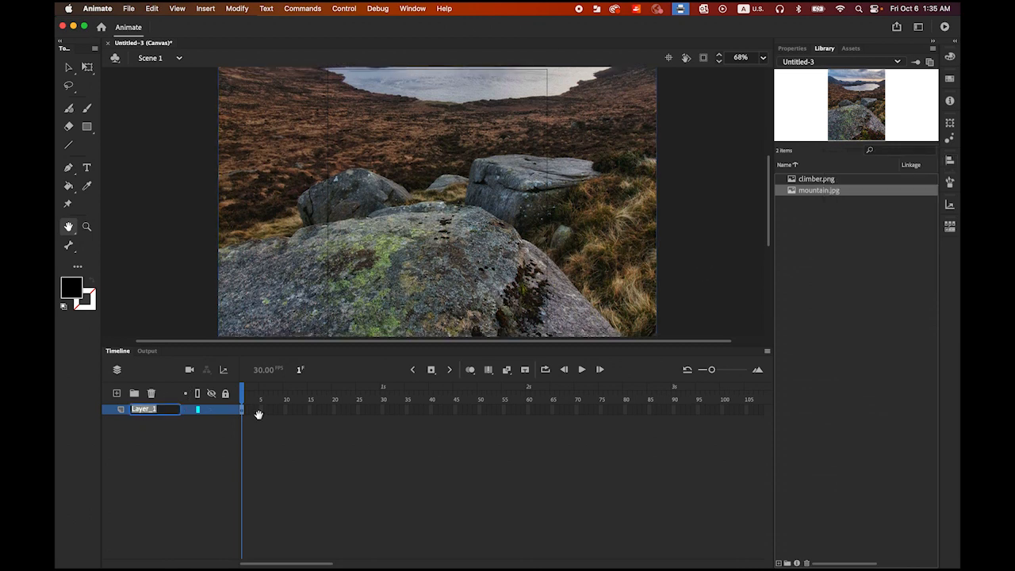
text(BG)
key(Return)
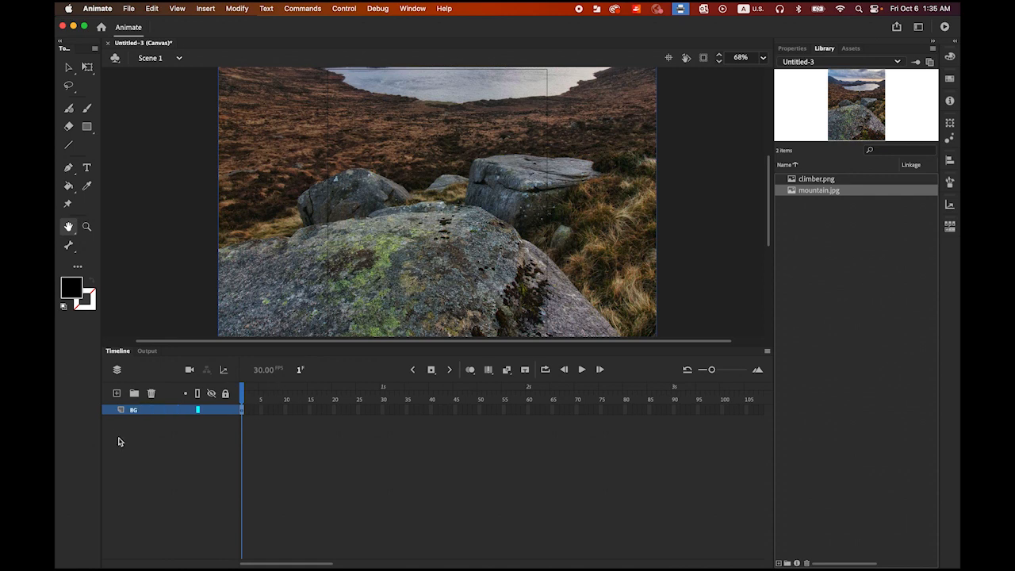
Step: Add a new layer above BG and name it Climber
click(116, 393)
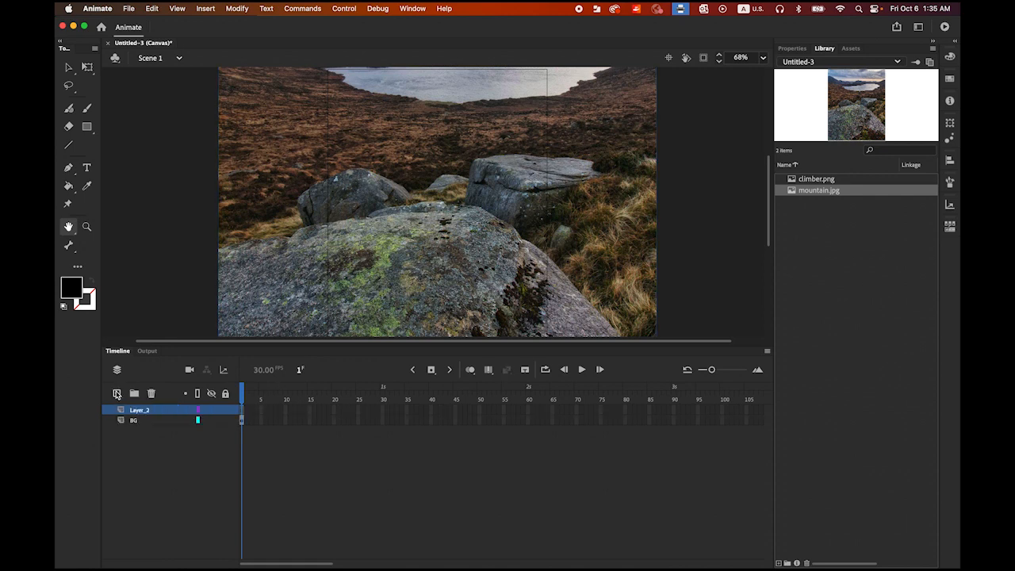
double_click(139, 410)
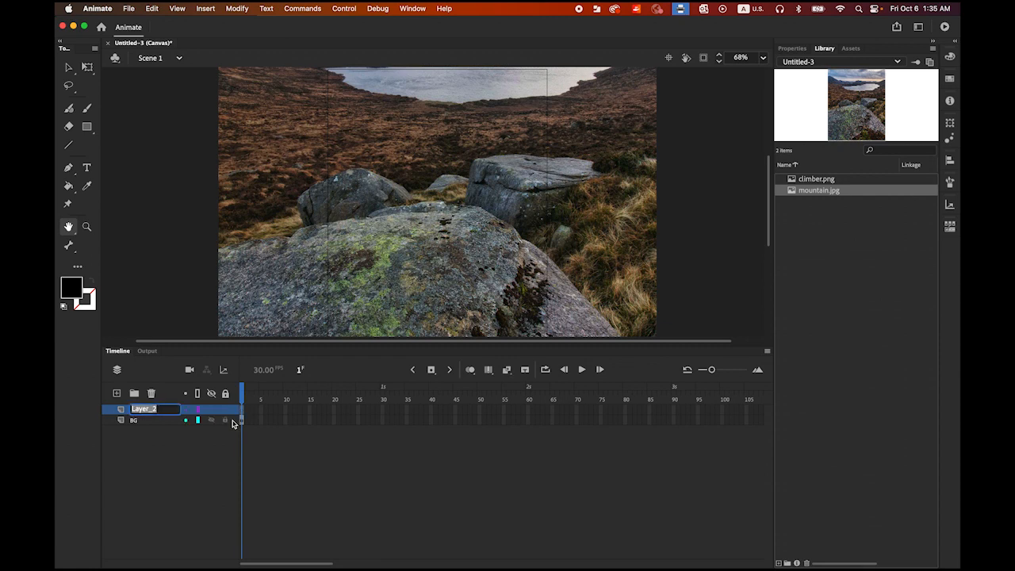
text(Climber)
key(Return)
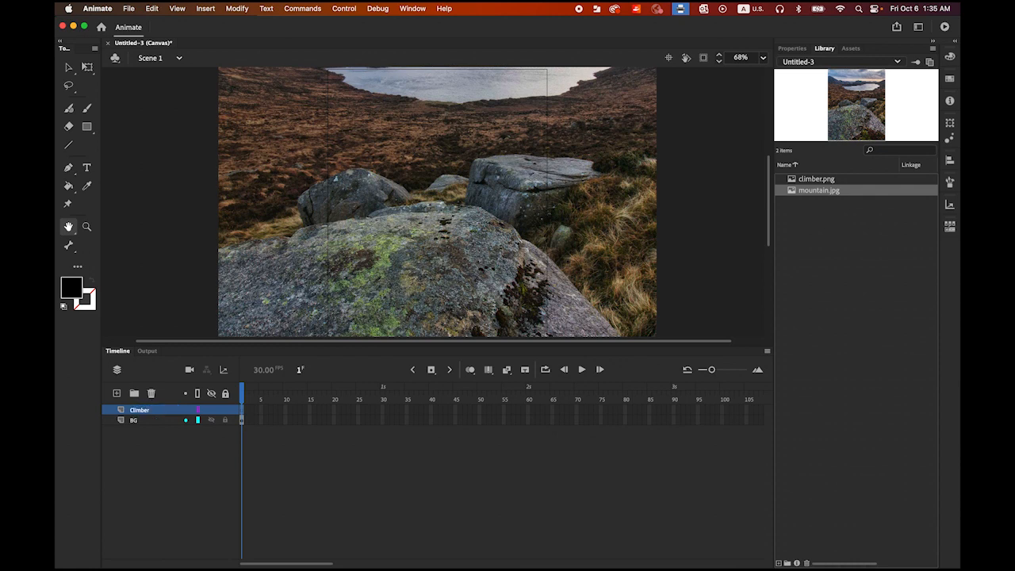
Step: Place climber.png from the library on the Climber layer, standing over the large foreground rock
click(795, 181)
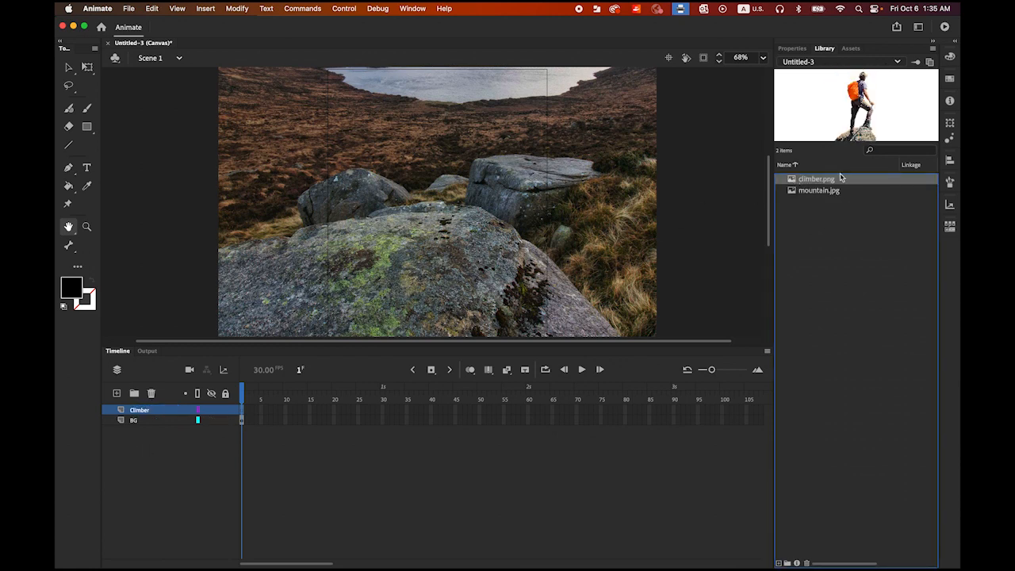
drag(791, 182, 409, 222)
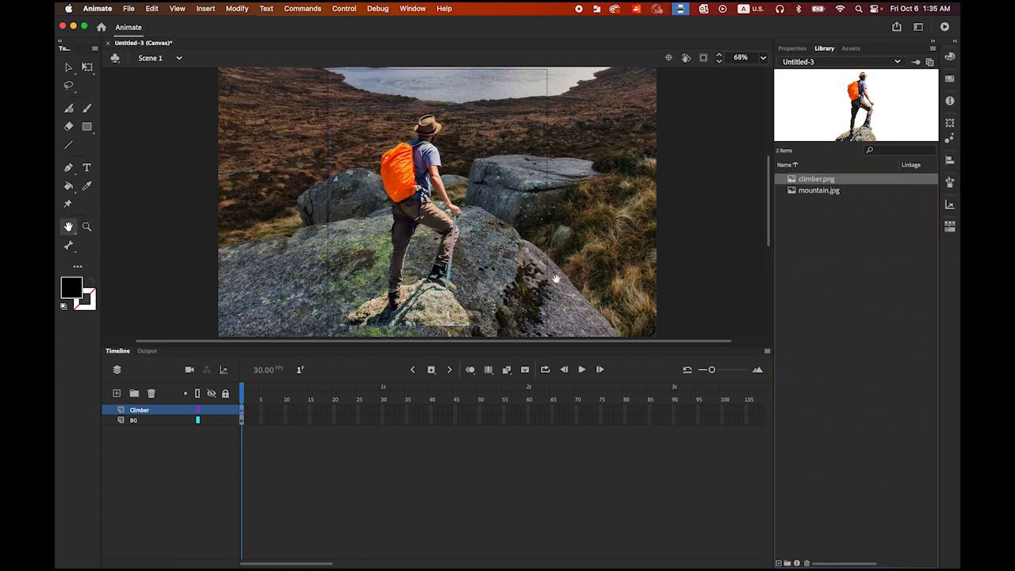
Step: Scale the climber down slightly and reposition it so its rock base rests on the lower edge of the stage outline
click(69, 67)
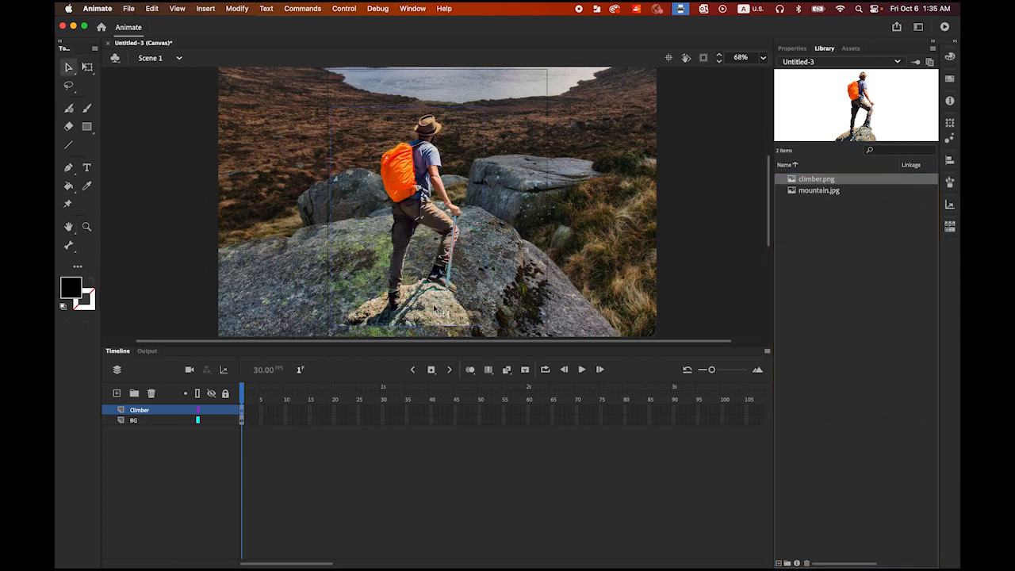
drag(438, 310, 467, 320)
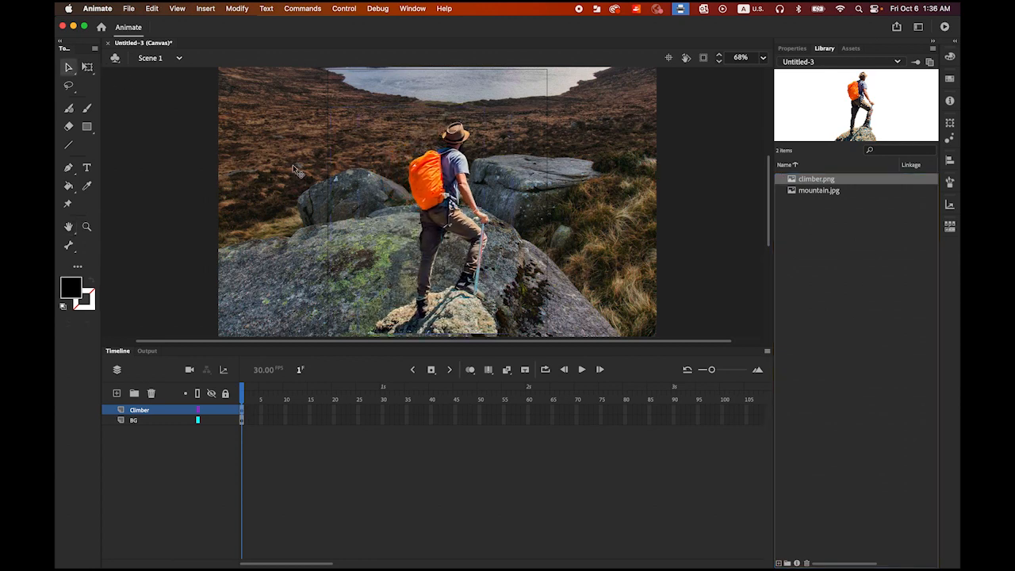
click(87, 67)
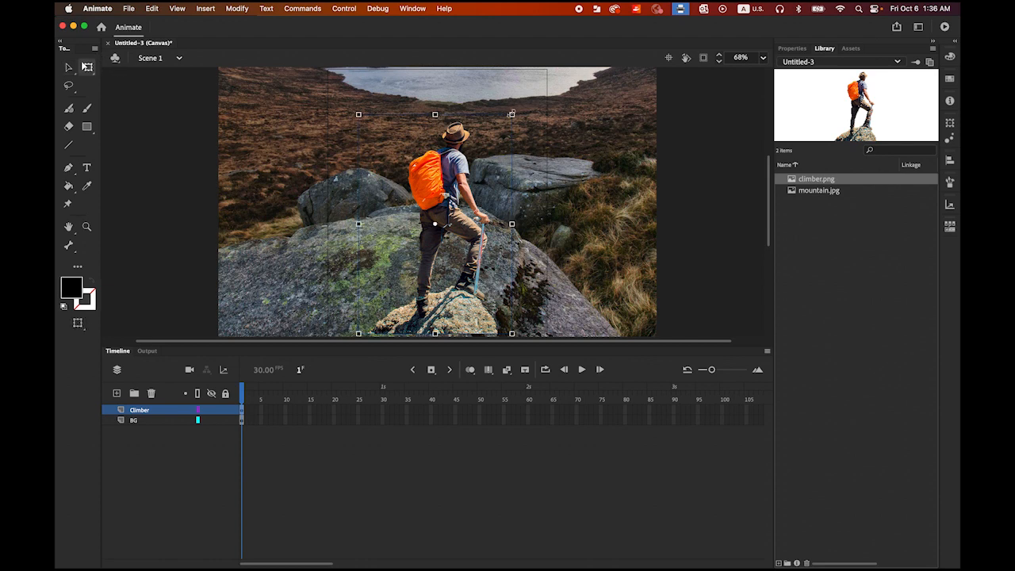
drag(511, 114, 501, 129)
click(68, 67)
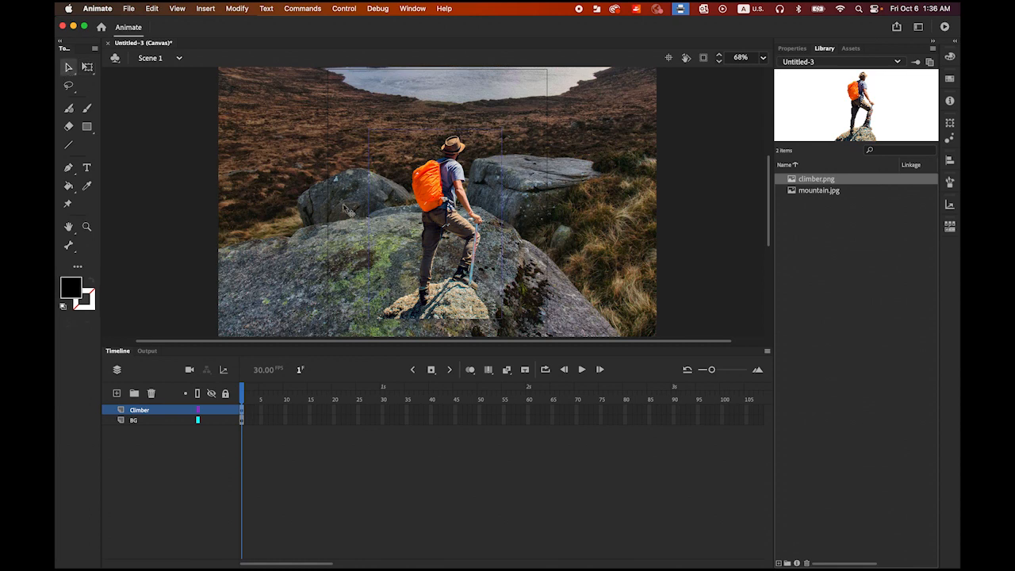
drag(437, 216, 440, 241)
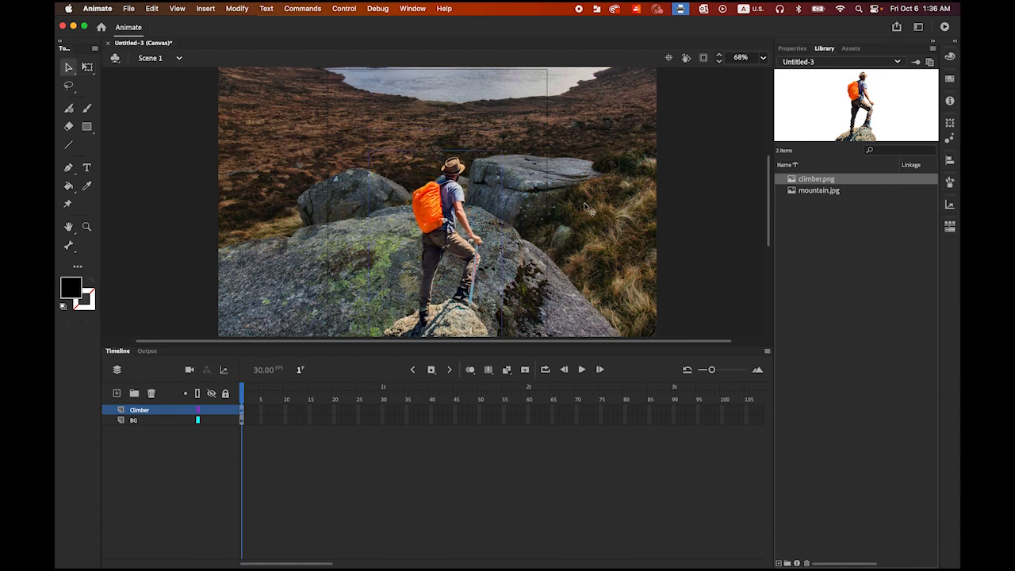
click(710, 213)
key(super+minus)
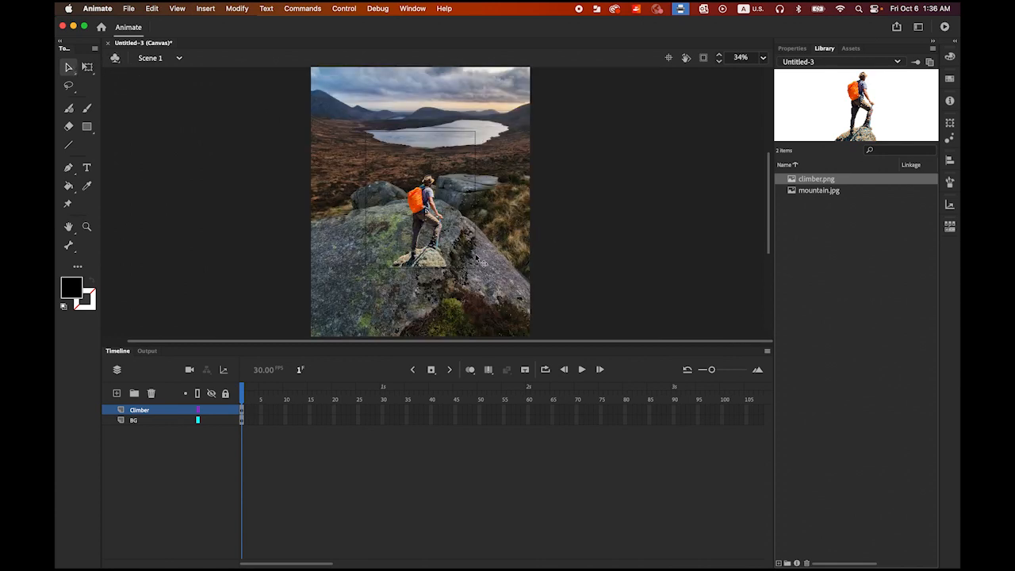
click(424, 262)
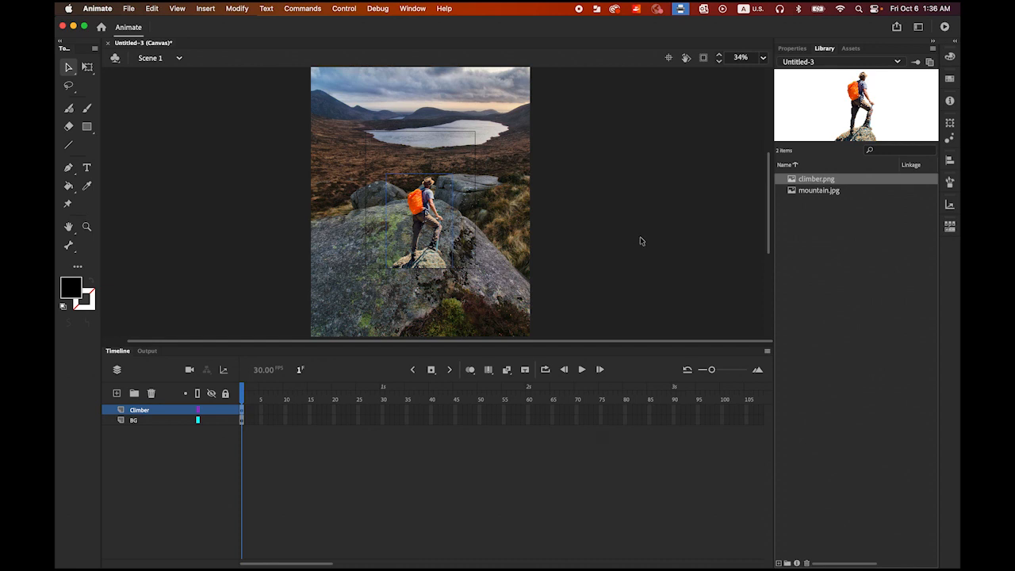
click(609, 274)
Step: Insert keyframes at frame 15 on both the Climber and BG layers
click(310, 411)
click(310, 421)
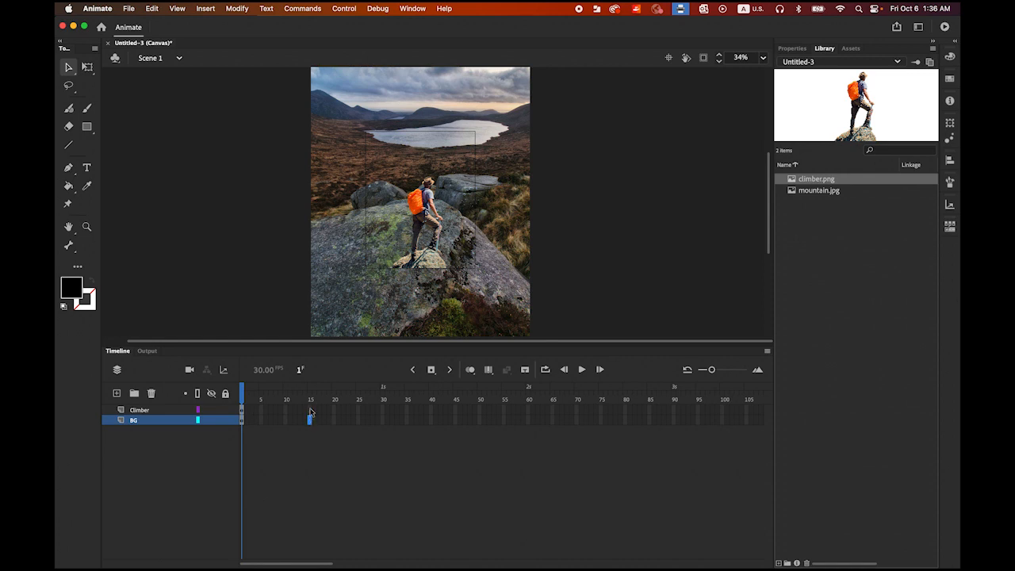
click(310, 411)
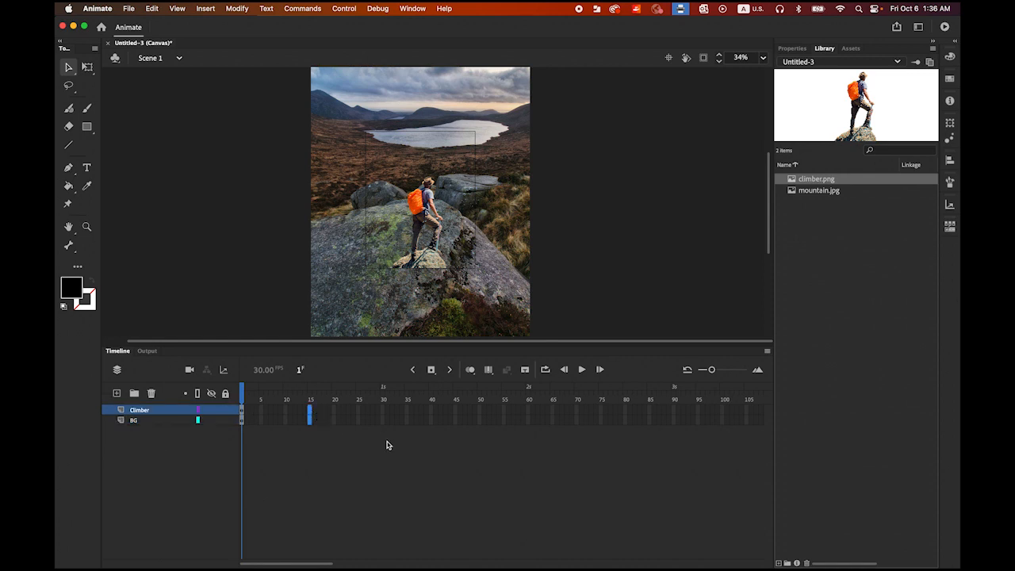
click(431, 370)
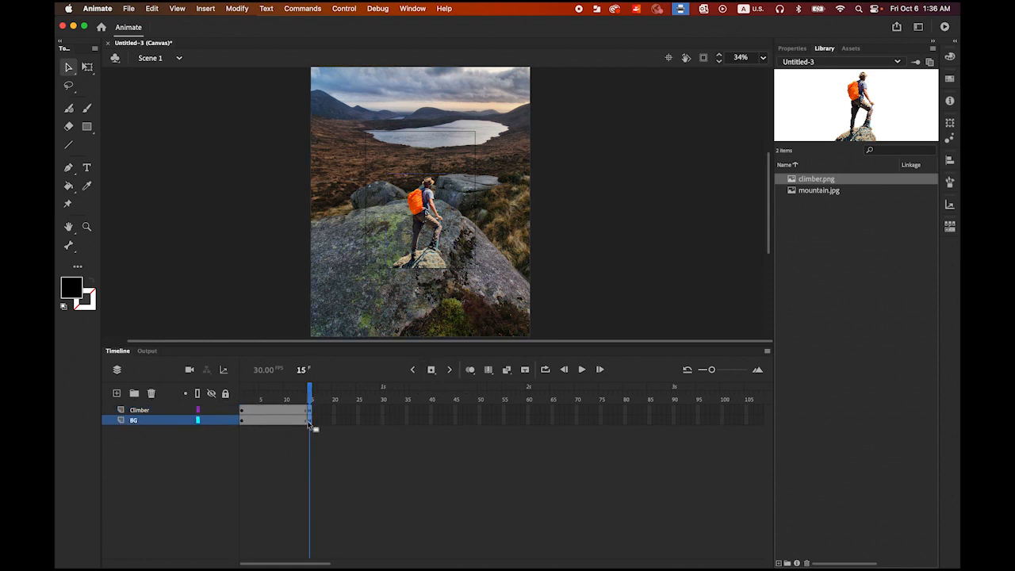
Step: Create classic tweens between frames 1 and 15 on both the Climber and BG layers
shift+click(151, 411)
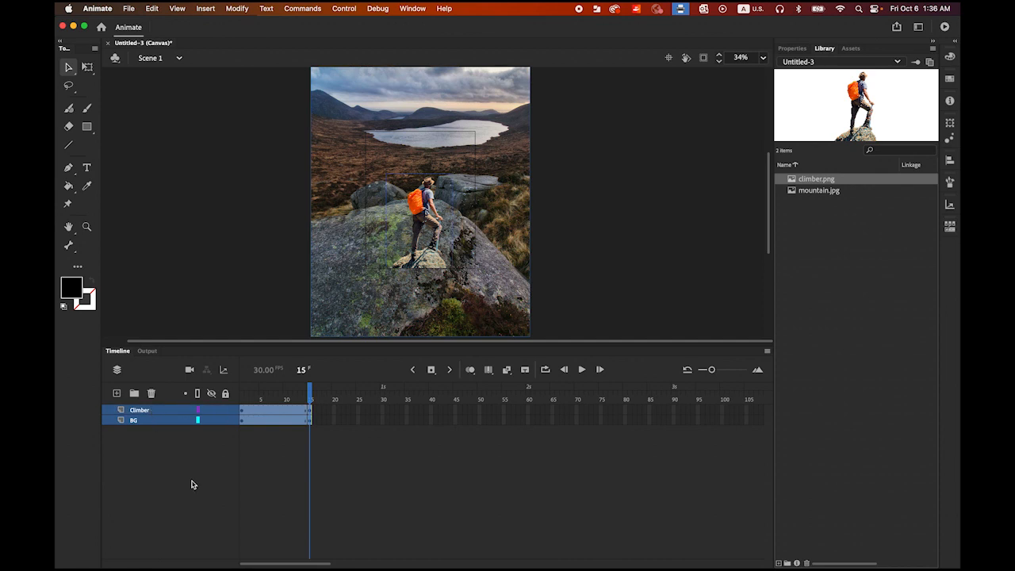
right_click(274, 409)
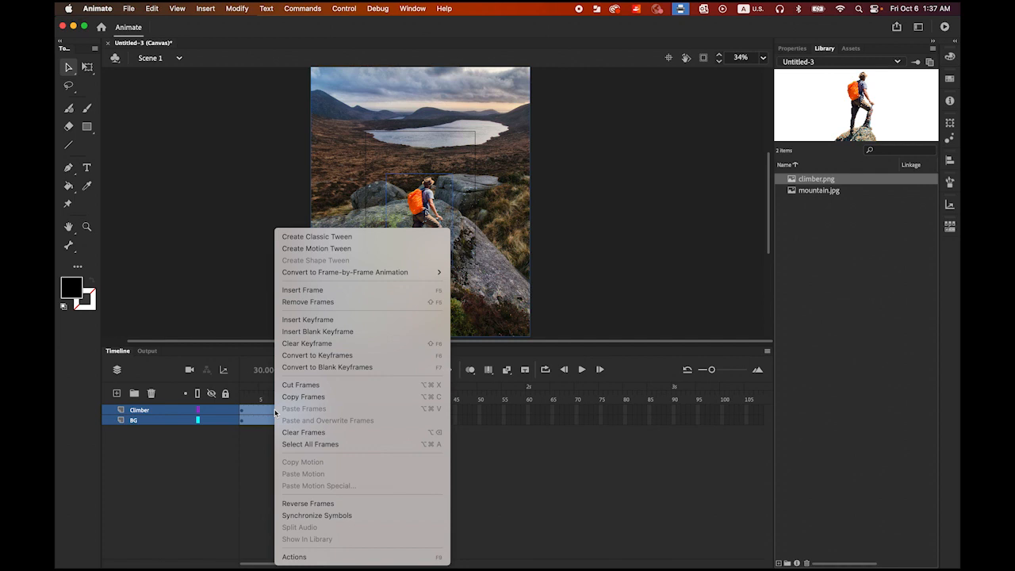
click(366, 239)
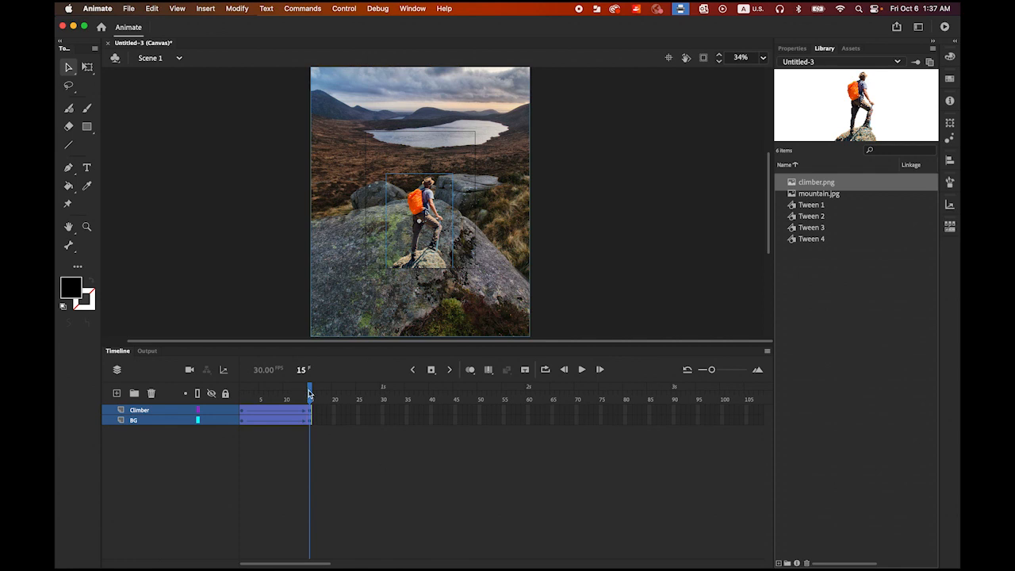
Step: Shrink the BG mountain image at frame 15 about its center until it fits the stage outline exactly
drag(309, 393, 232, 394)
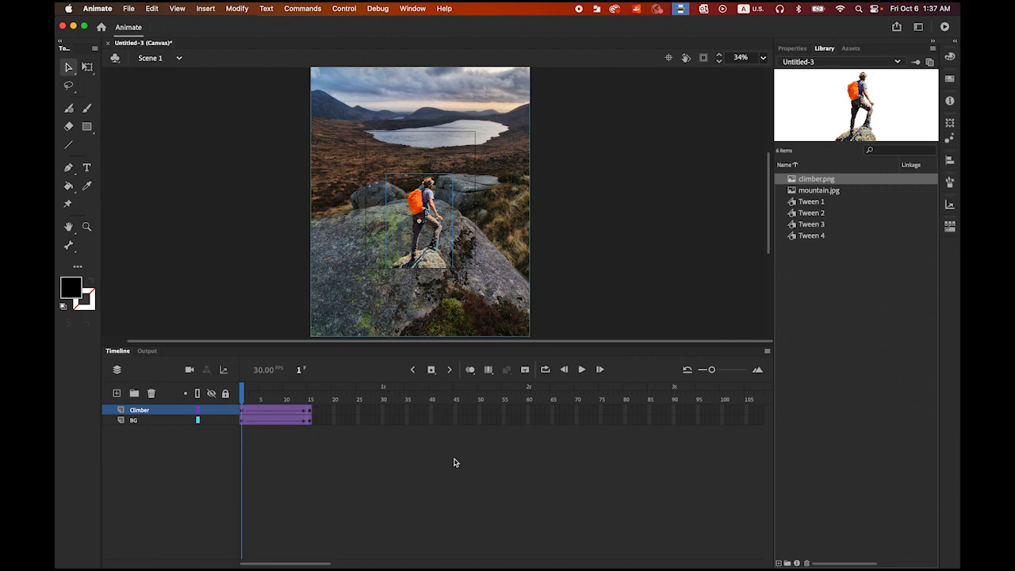
click(160, 424)
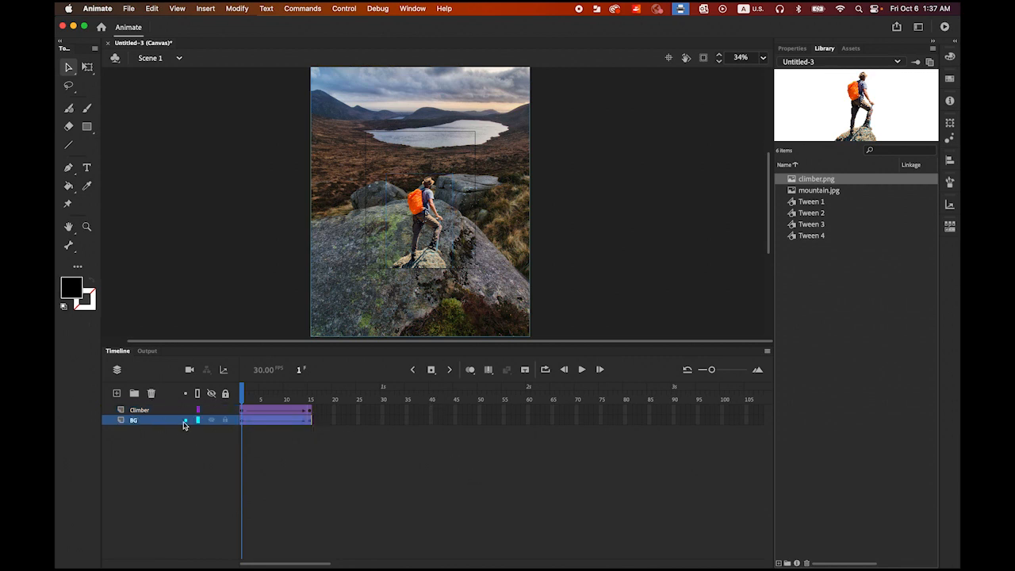
drag(242, 396, 312, 424)
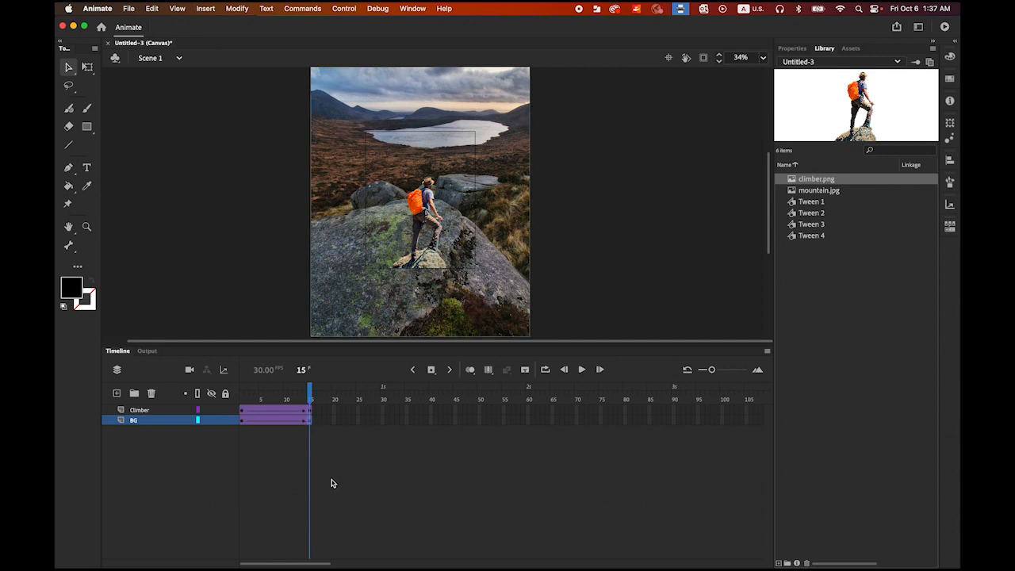
click(87, 68)
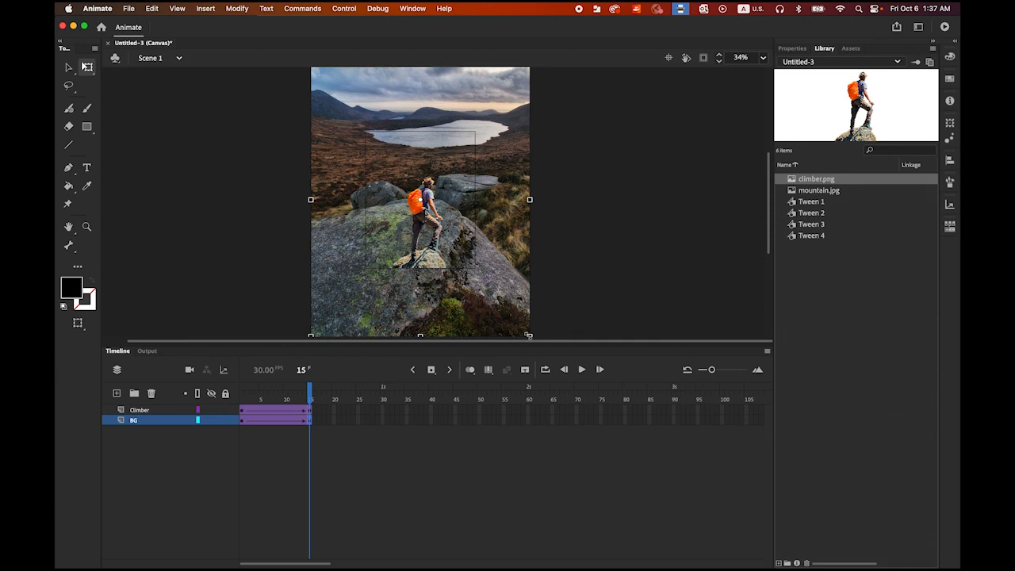
drag(528, 334, 475, 270)
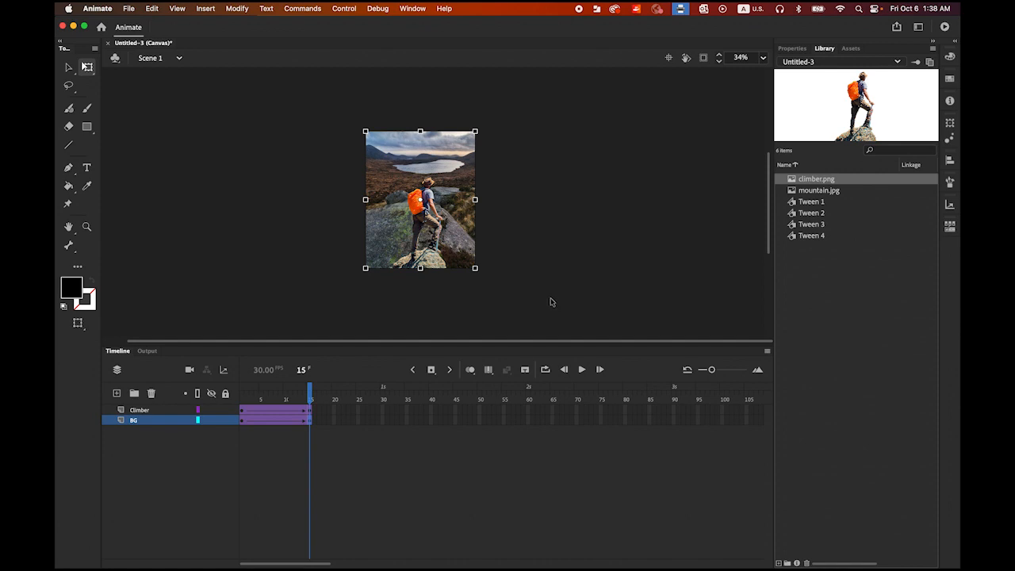
click(69, 67)
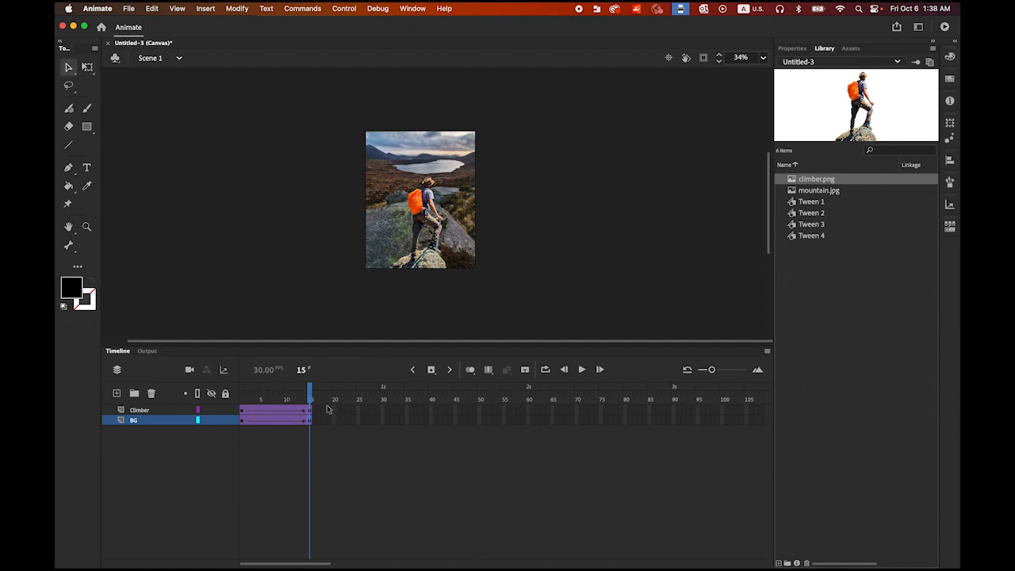
Step: Play the timeline from frame 1 to preview the background's zoom motion
drag(314, 394, 213, 391)
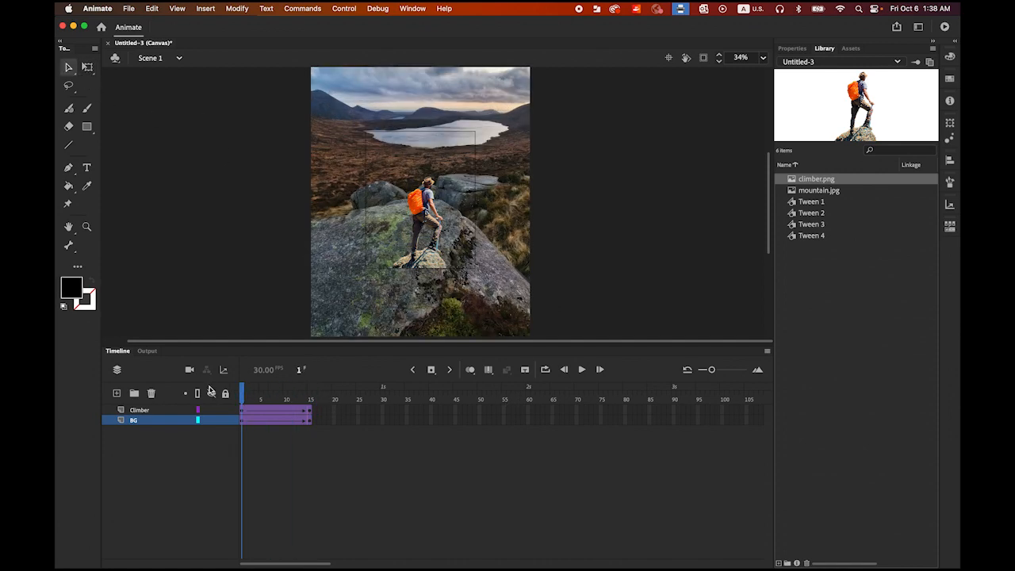
click(581, 369)
click(581, 369)
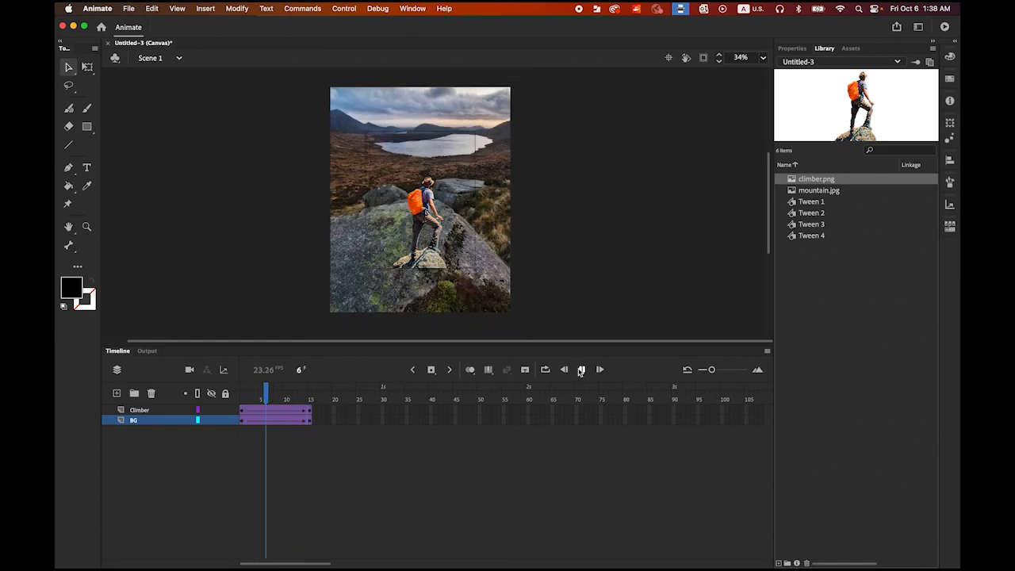
click(581, 369)
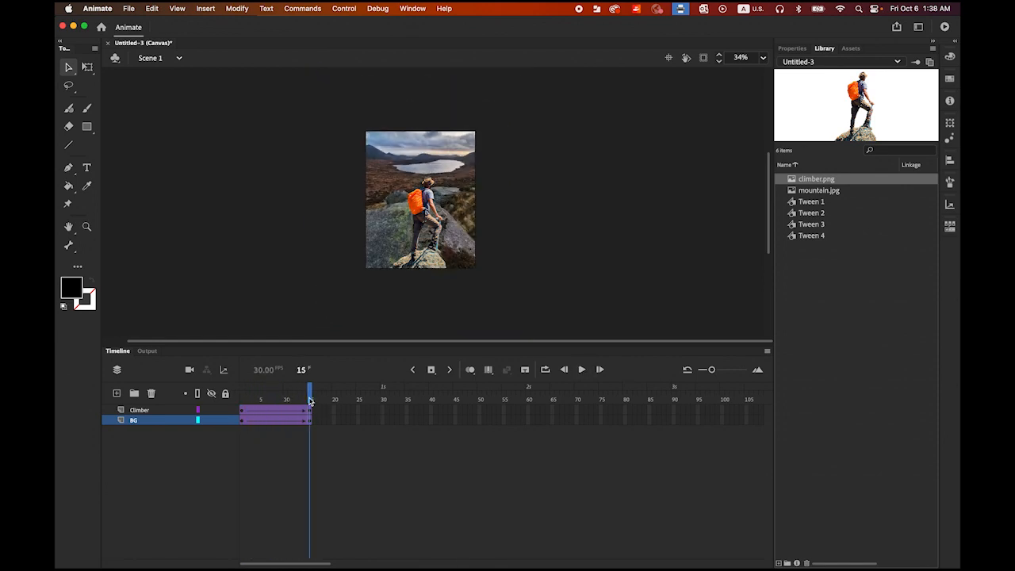
Step: Set the BG layer's classic tween ease to 100 and preview the animation from frame 1
drag(310, 394, 230, 393)
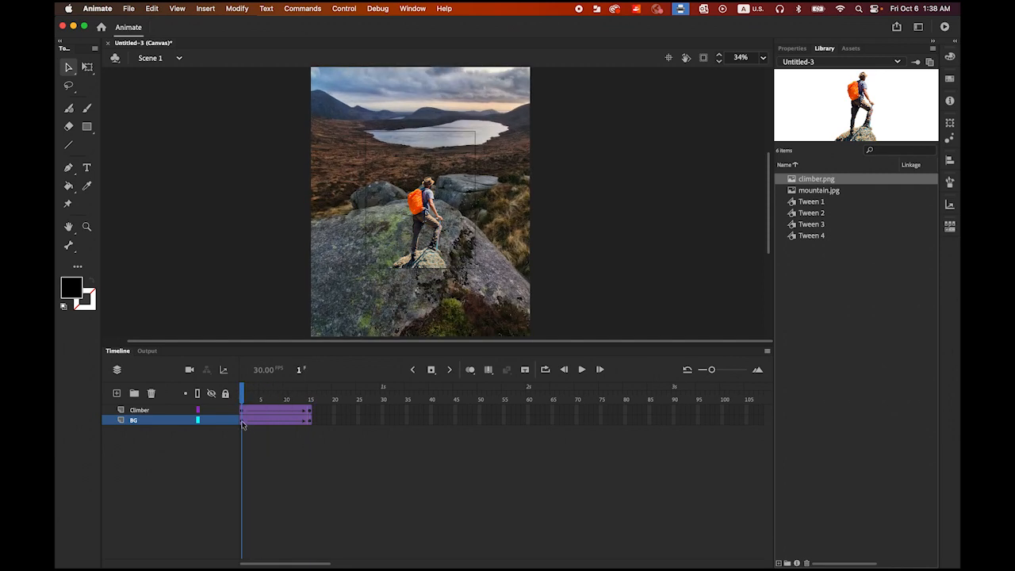
click(243, 422)
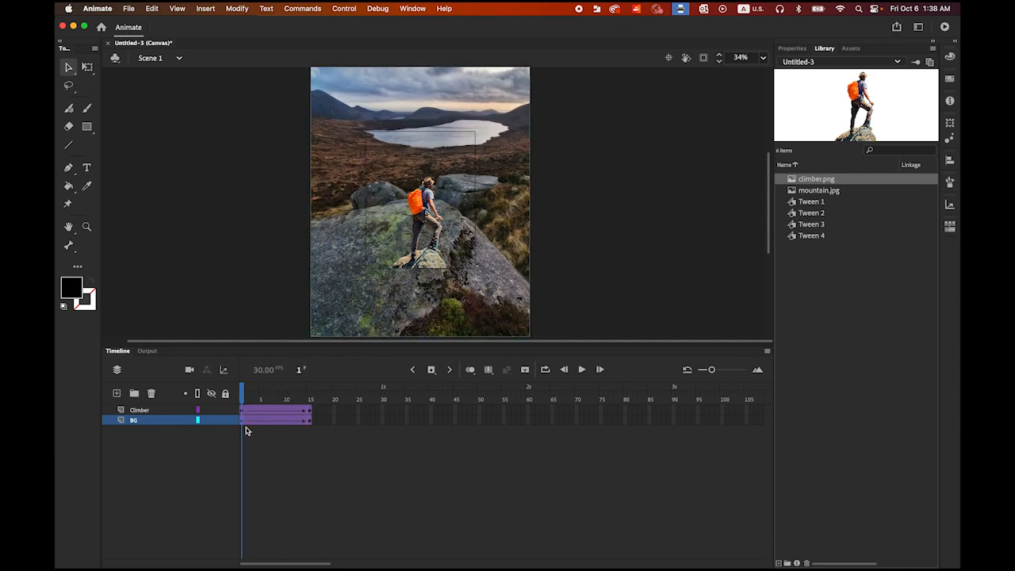
click(793, 49)
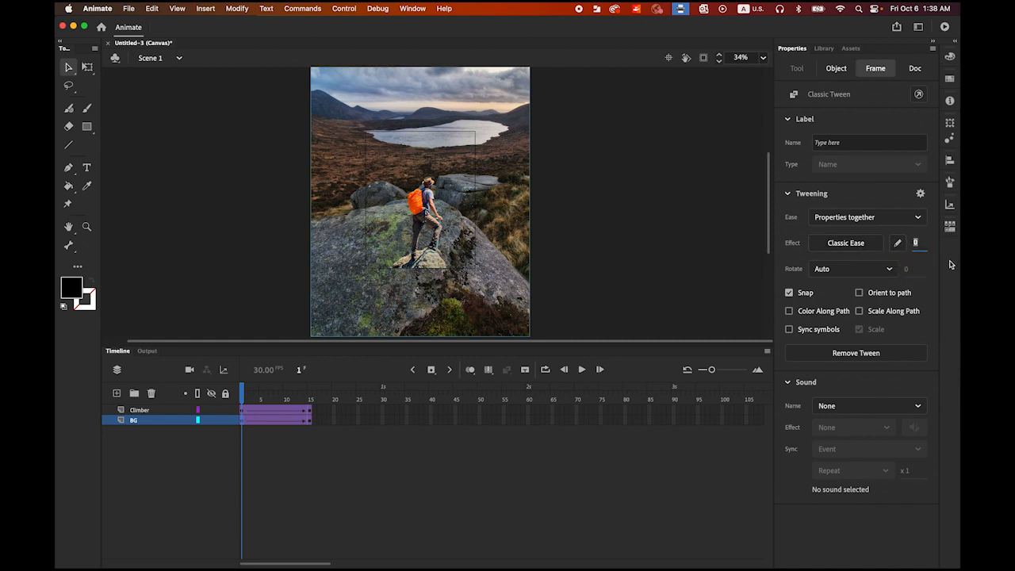
text(100)
key(Return)
click(581, 369)
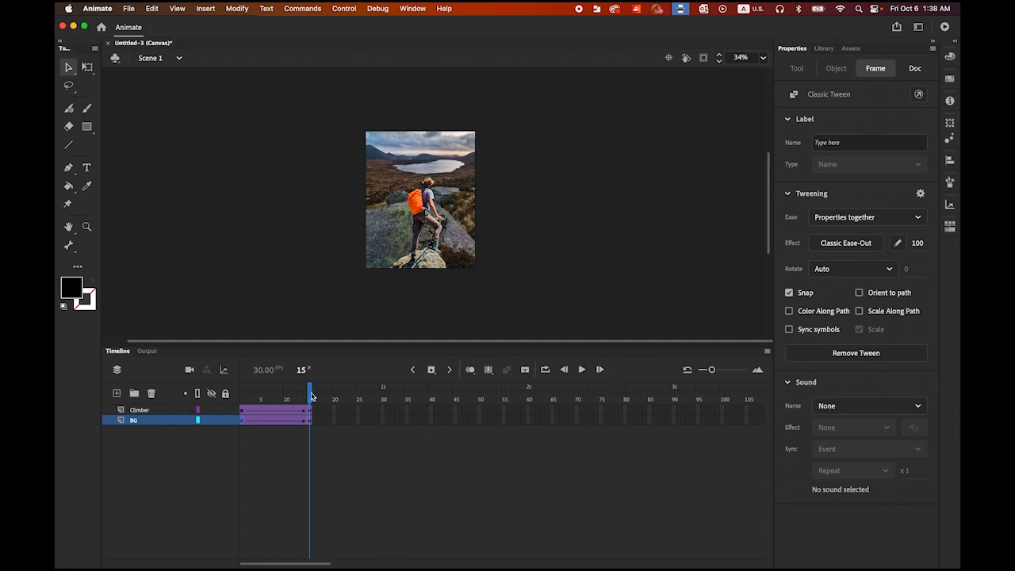
drag(310, 394, 224, 394)
Step: Enlarge the climber at frame 15 to about 401 × 573 px, centered horizontally with its base on the stage's lower edge
click(157, 410)
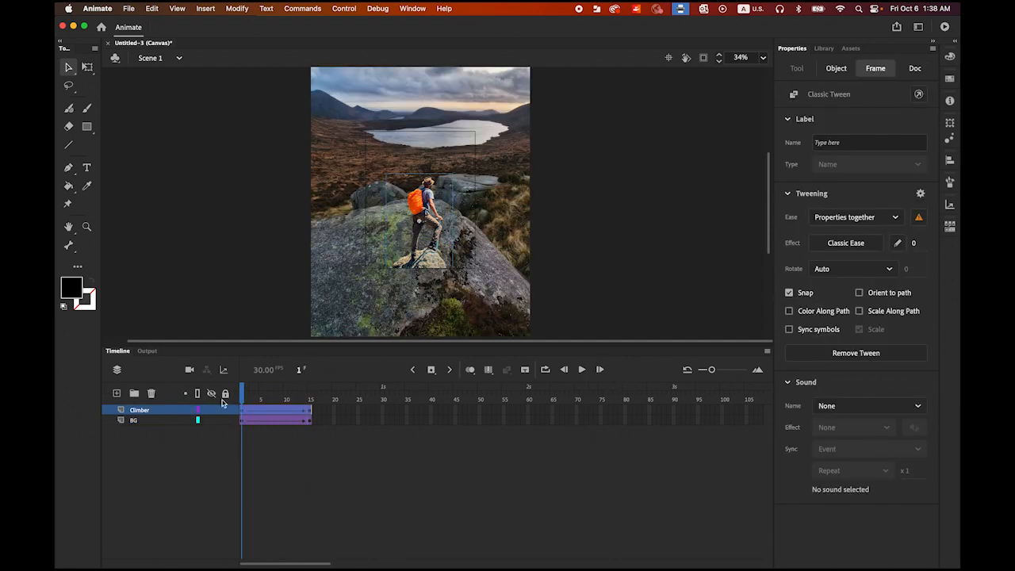
click(244, 397)
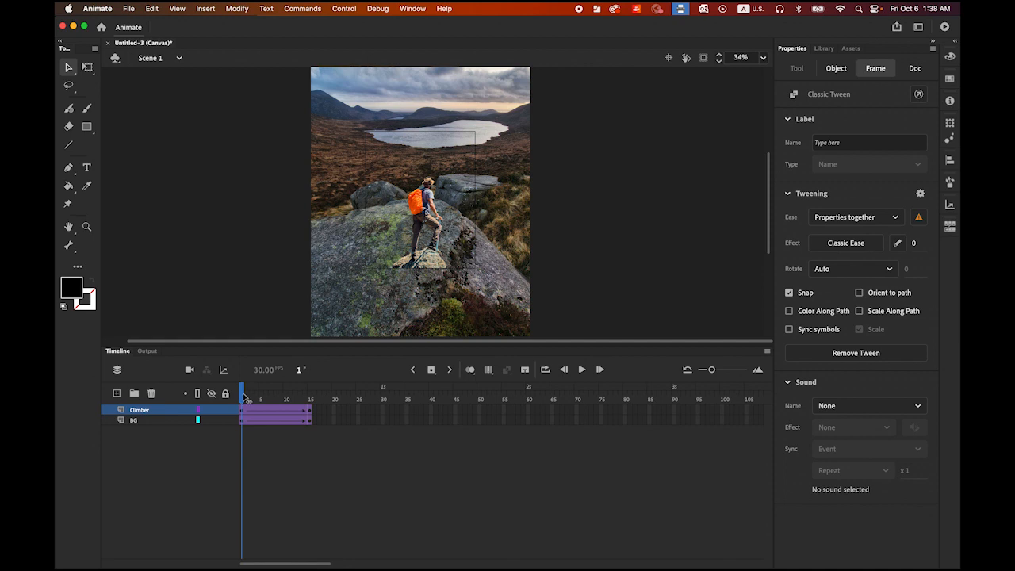
drag(244, 397, 313, 412)
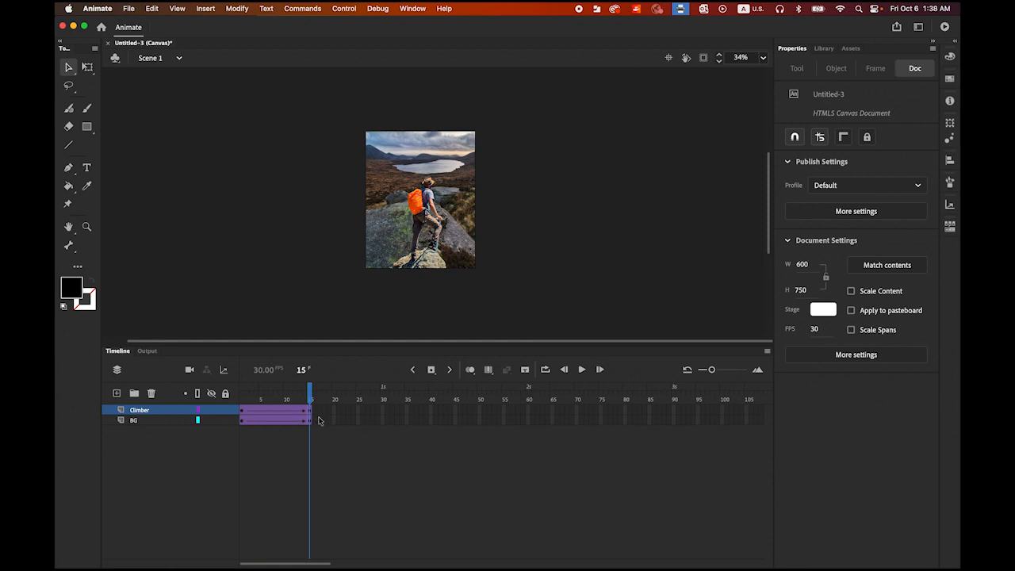
click(310, 413)
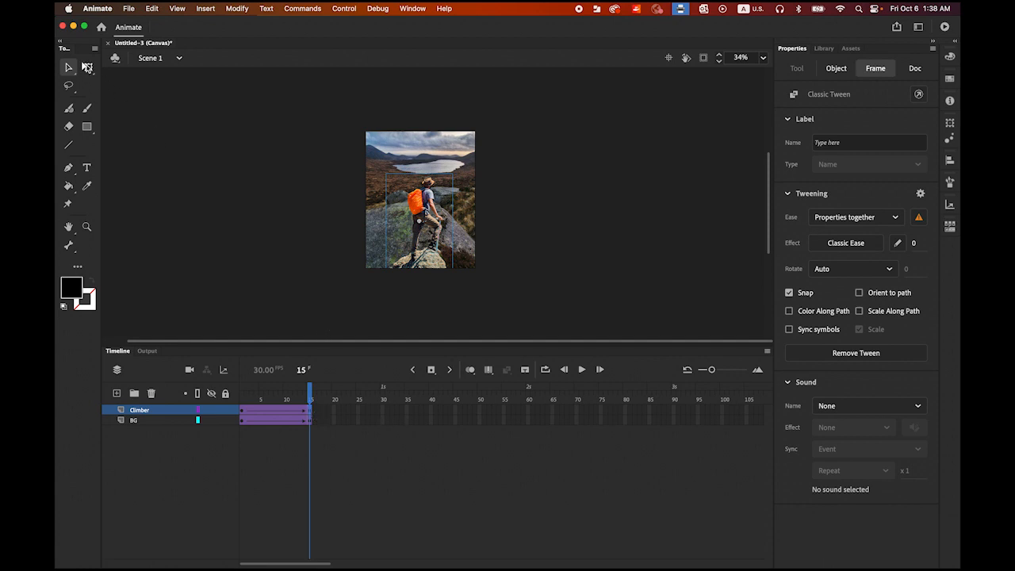
click(87, 68)
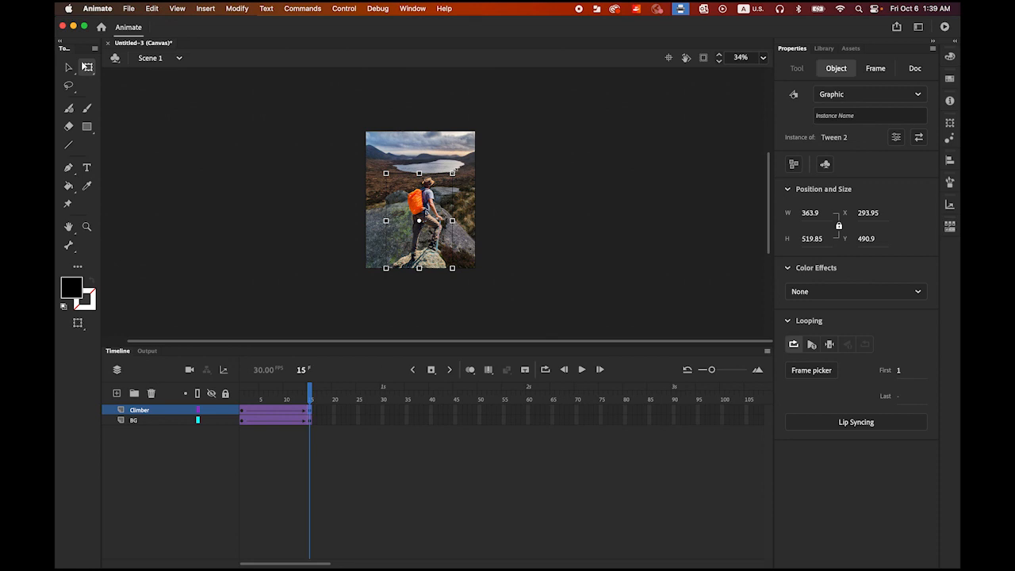
drag(454, 172, 460, 164)
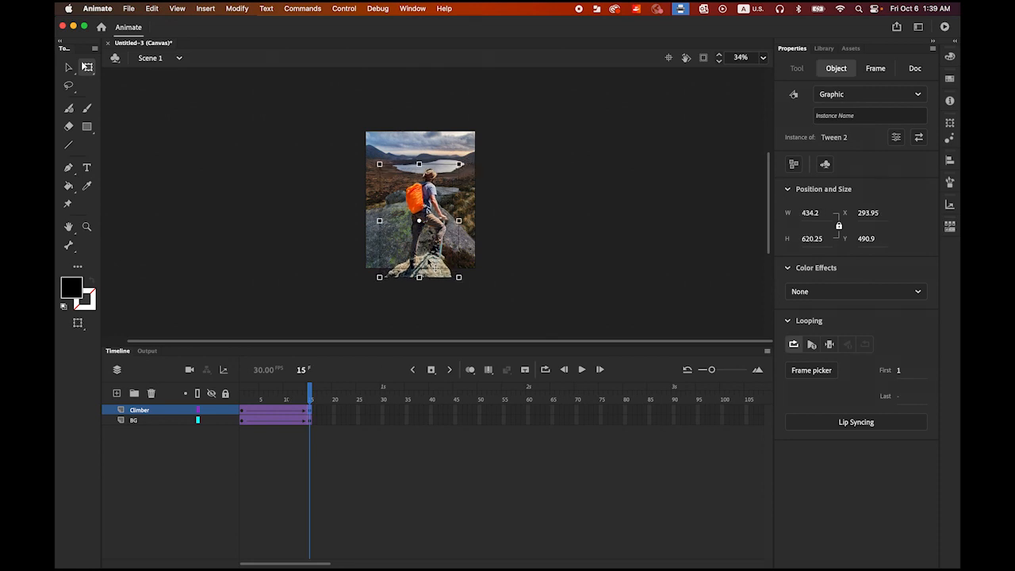
drag(433, 258, 434, 250)
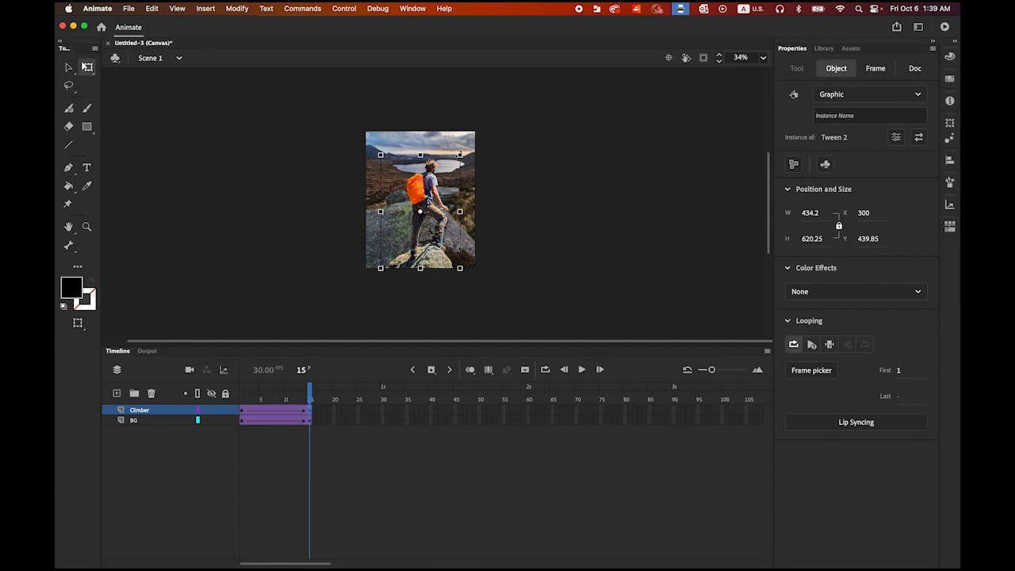
drag(459, 154, 456, 159)
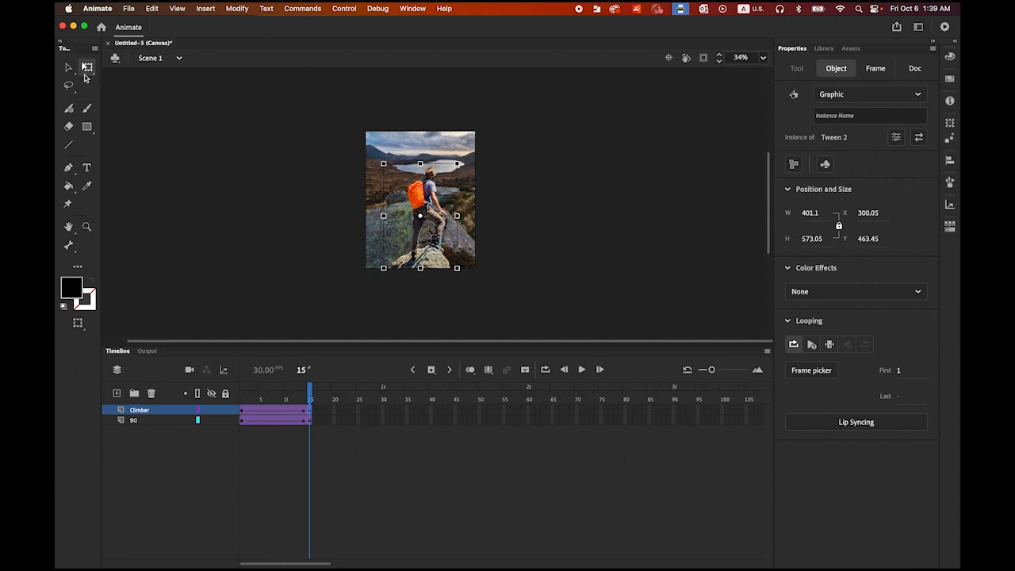
click(69, 67)
click(183, 119)
click(242, 399)
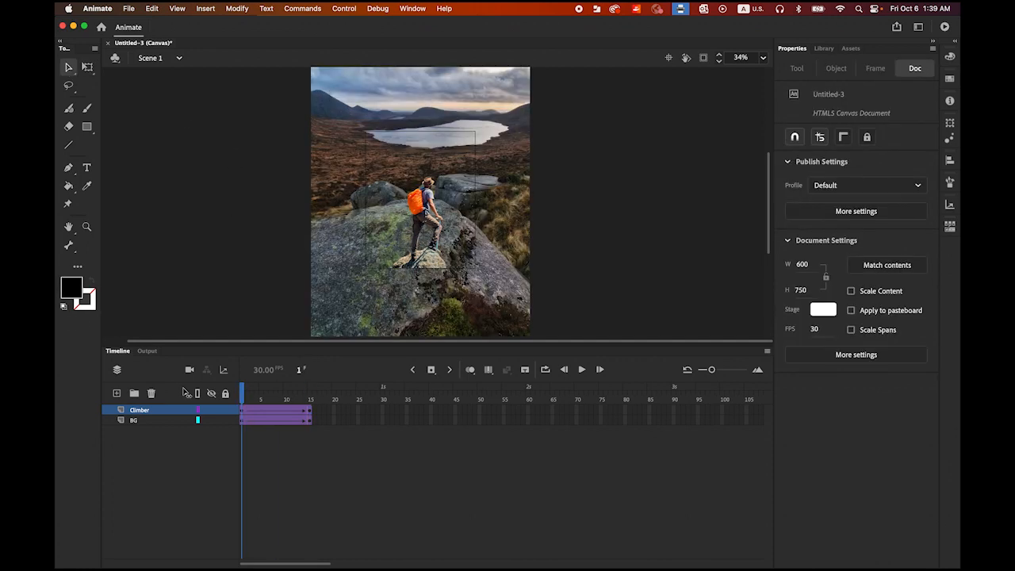
Step: Play the timeline to preview the climber's growth against the shrinking background
click(582, 370)
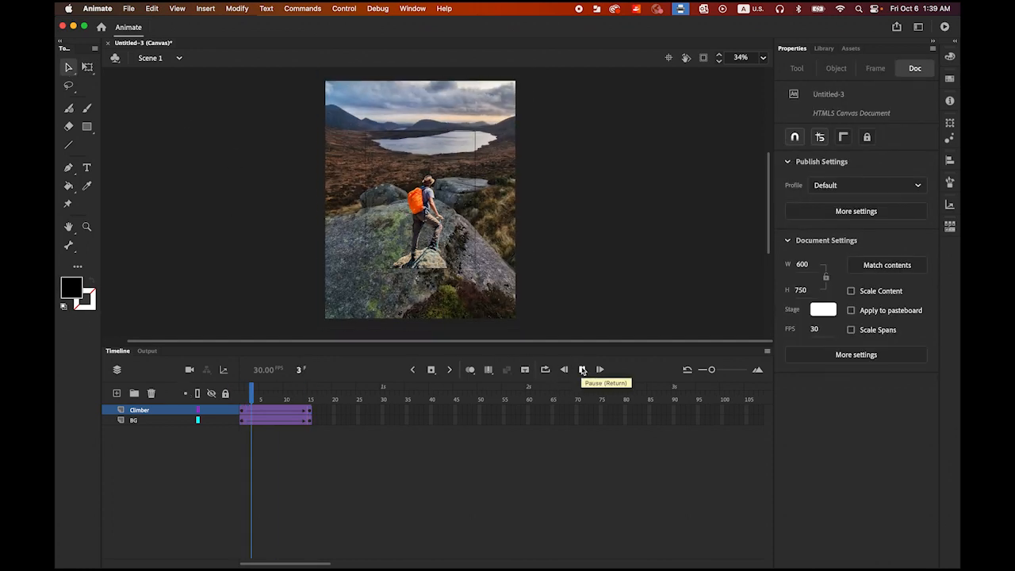
click(583, 369)
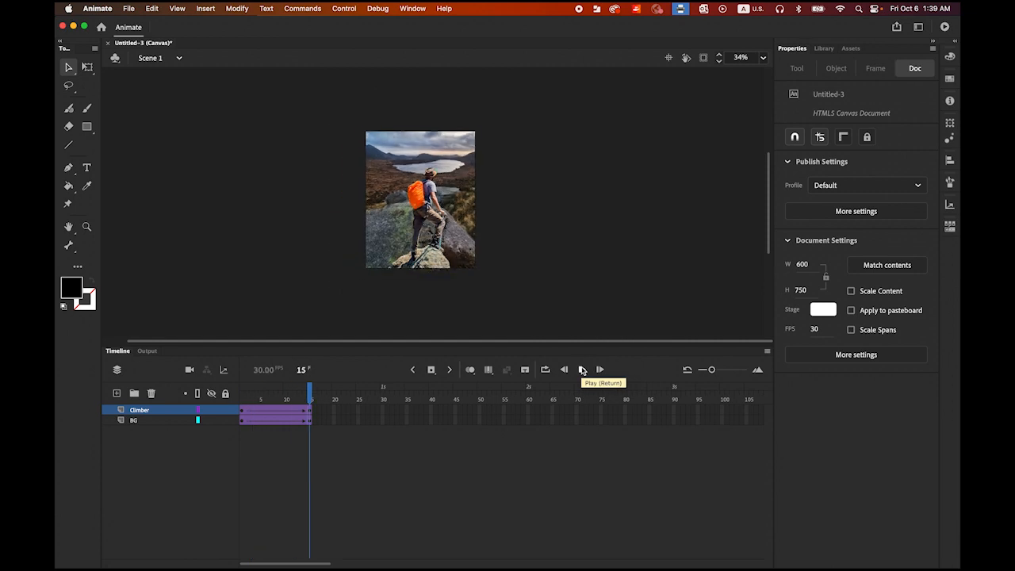
click(583, 369)
click(583, 370)
Step: Set the Climber layer's classic tween ease to -100 from frame 1 and preview the animation
drag(309, 394, 240, 406)
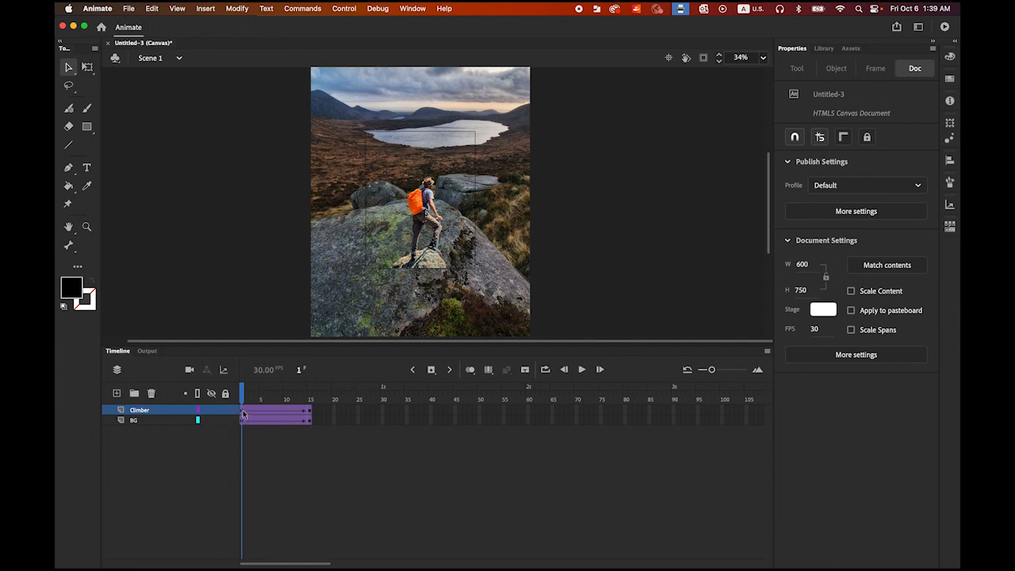
click(243, 413)
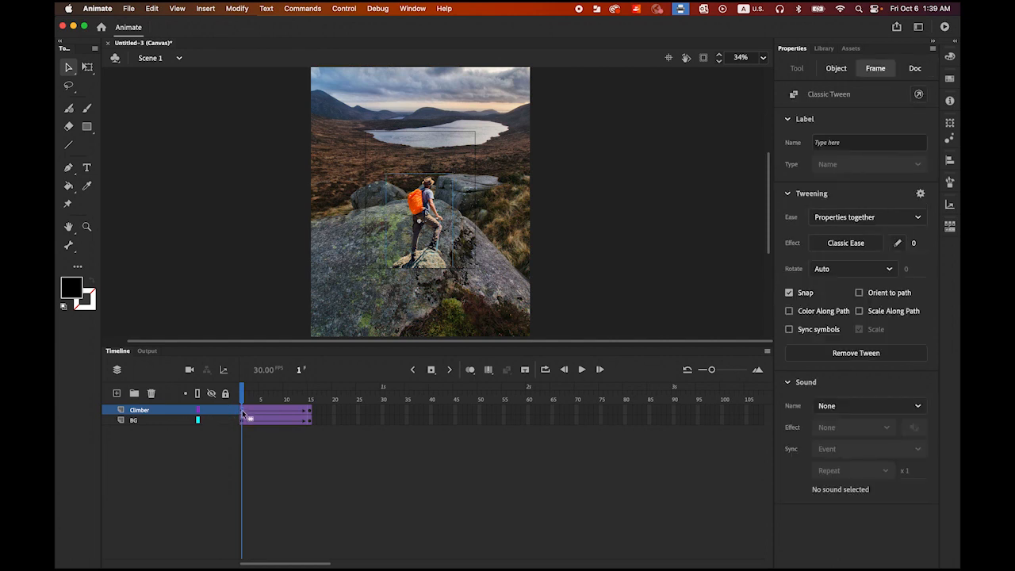
drag(913, 243, 682, 249)
click(583, 370)
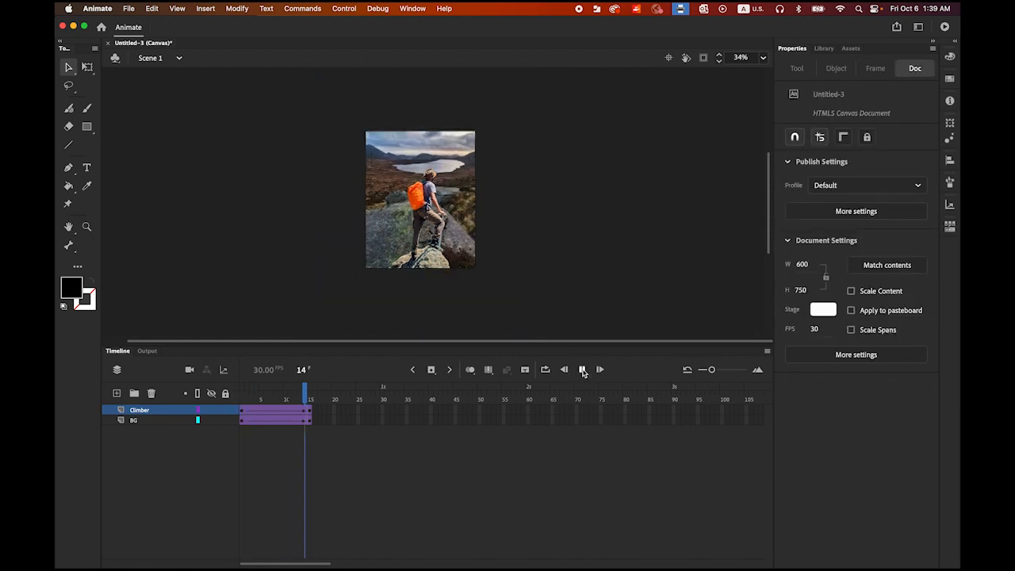
click(583, 369)
click(583, 369)
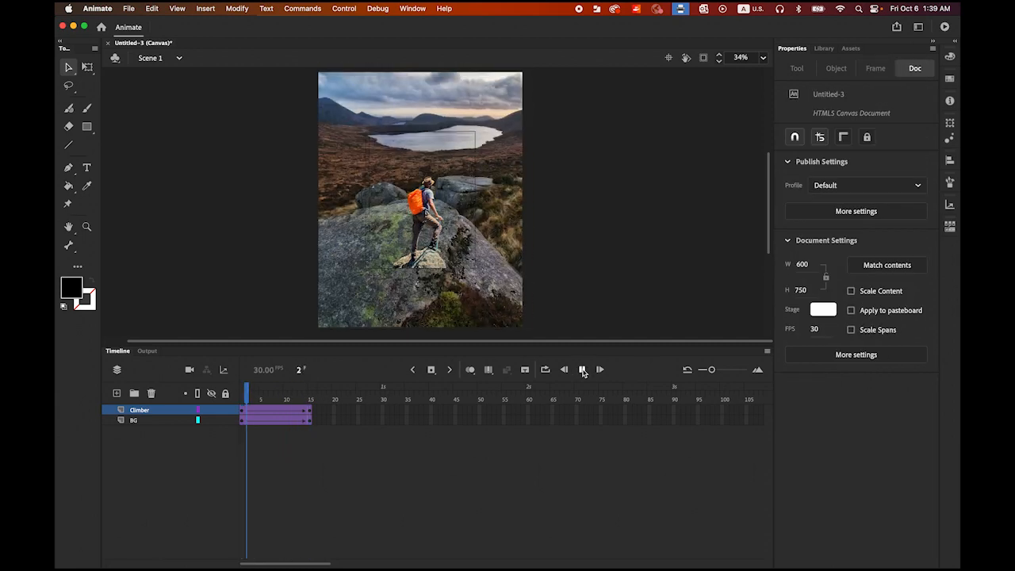
click(583, 369)
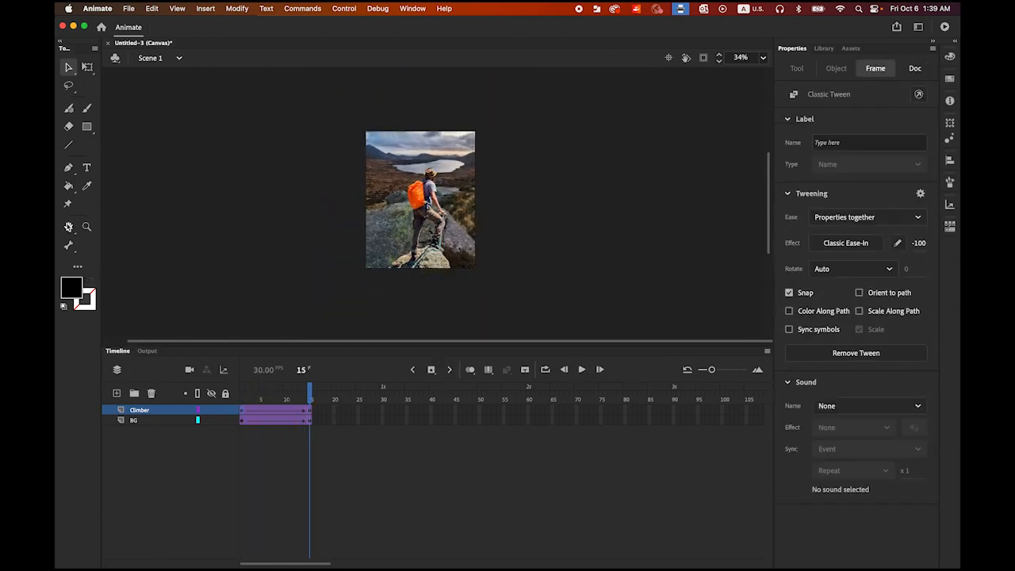
Step: Fit the whole stage in the view and play the dolly zoom animation at the larger size
double_click(68, 227)
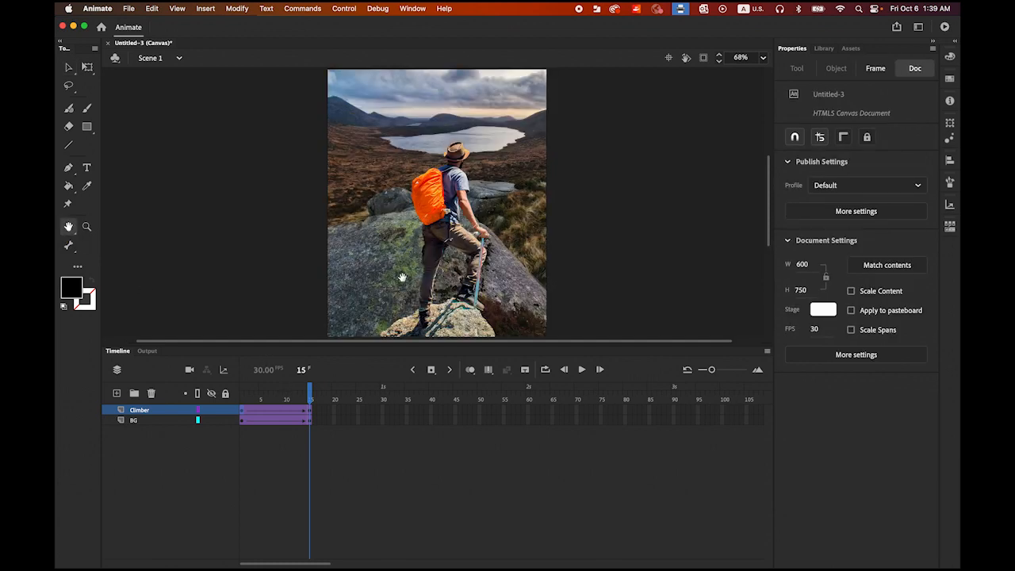
click(582, 371)
click(583, 370)
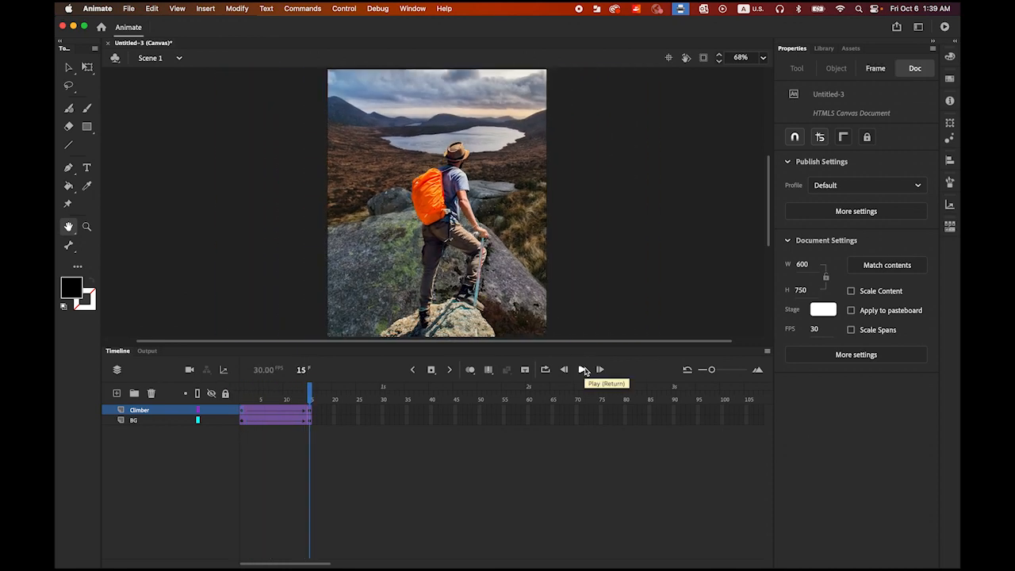
Step: Add a new layer above Climber and insert a keyframe on it at frame 15
click(117, 394)
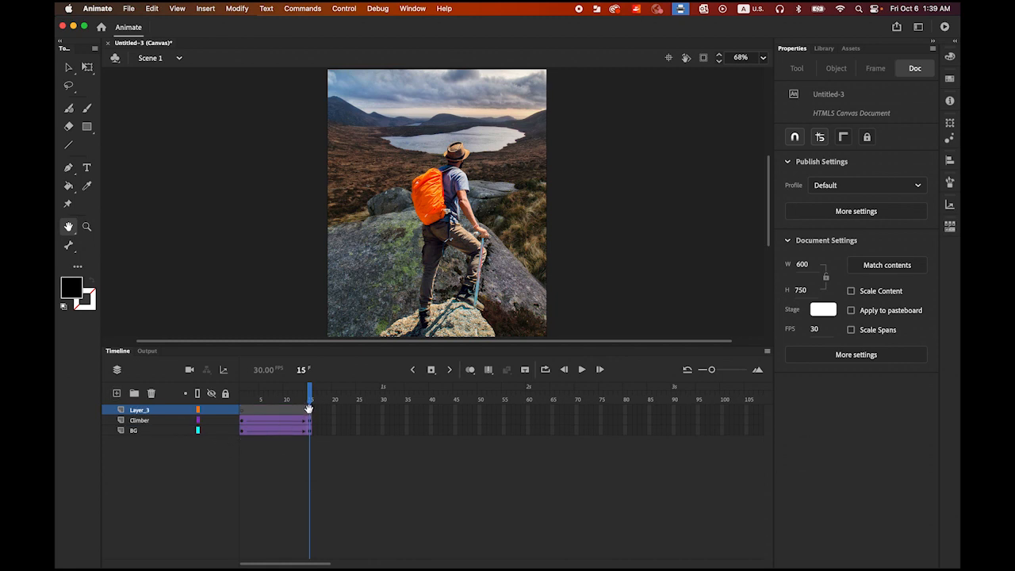
click(69, 67)
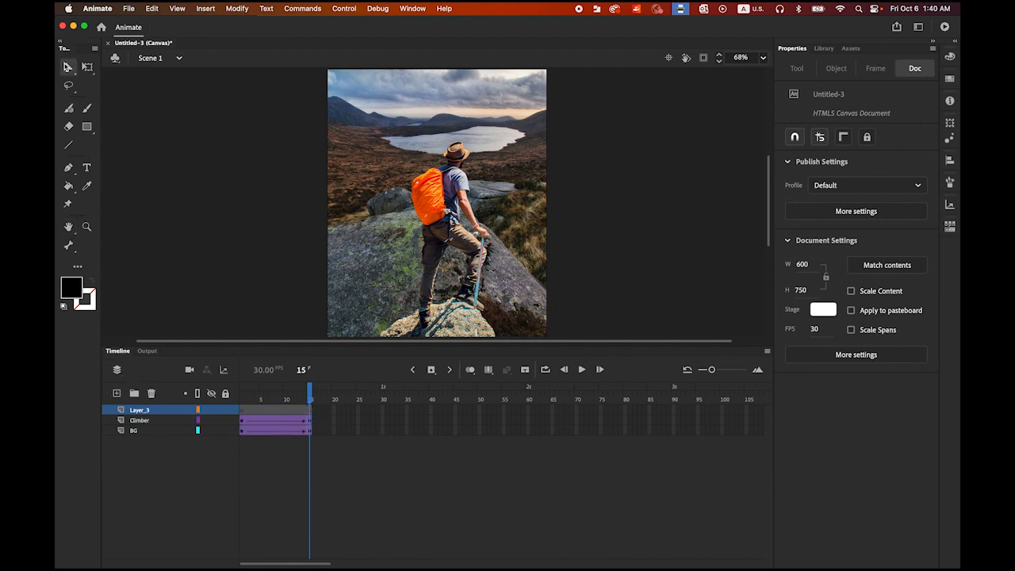
click(309, 411)
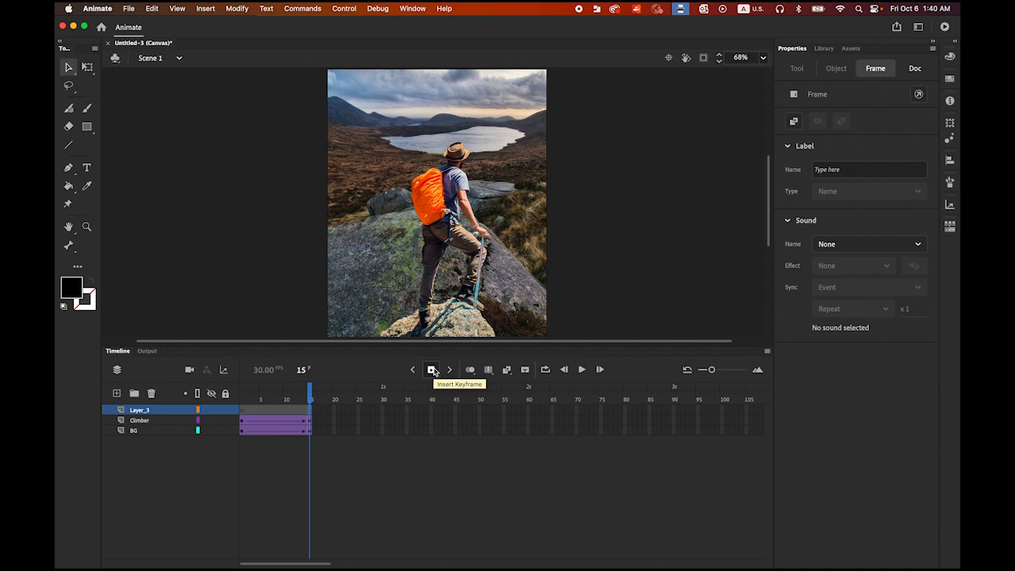
drag(310, 396, 299, 398)
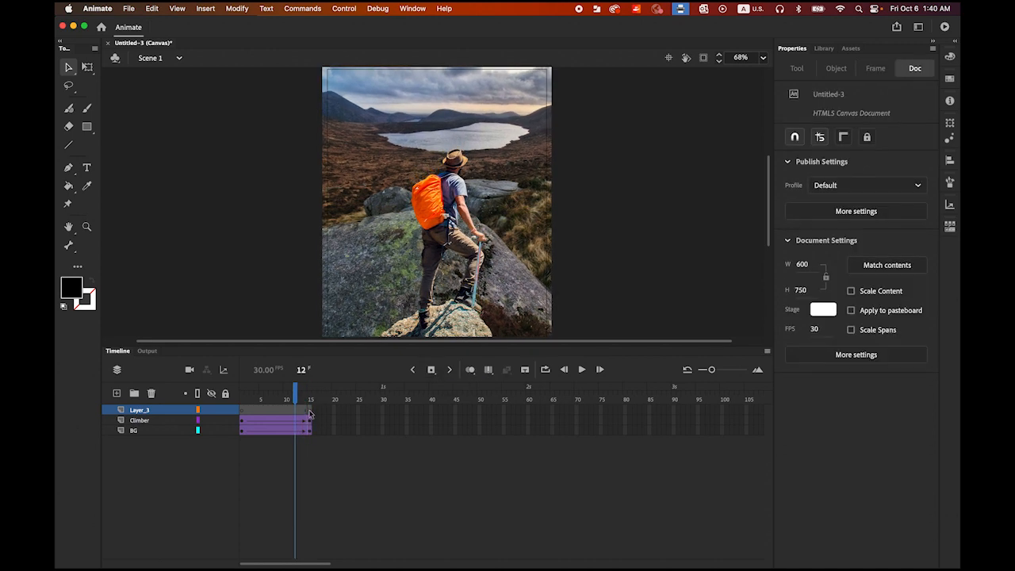
click(311, 417)
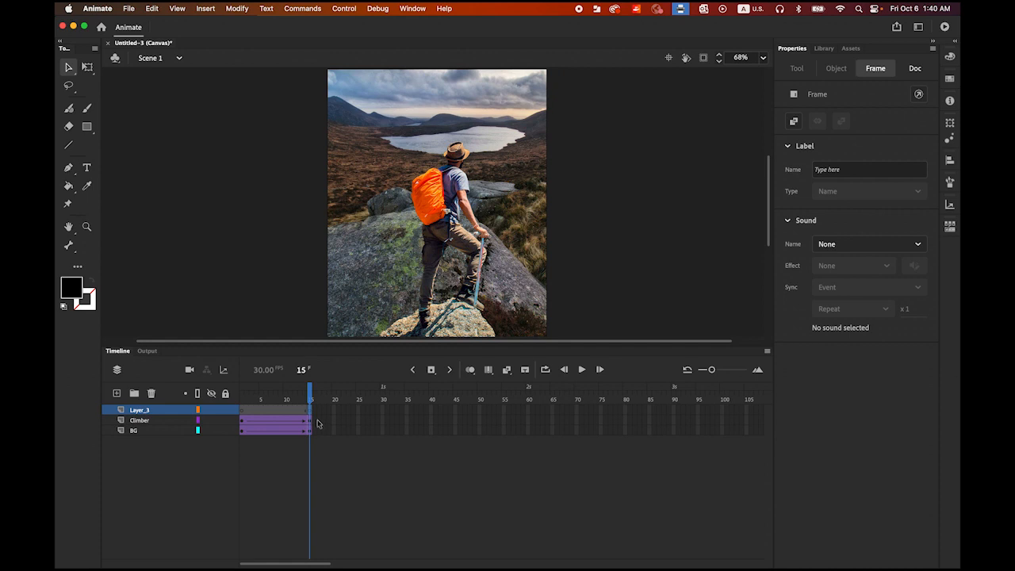
Step: Add the static text "TOP OF THE WORLD" in black 87 pt Bebas Neue over the sky at frame 15 of the new layer
click(86, 168)
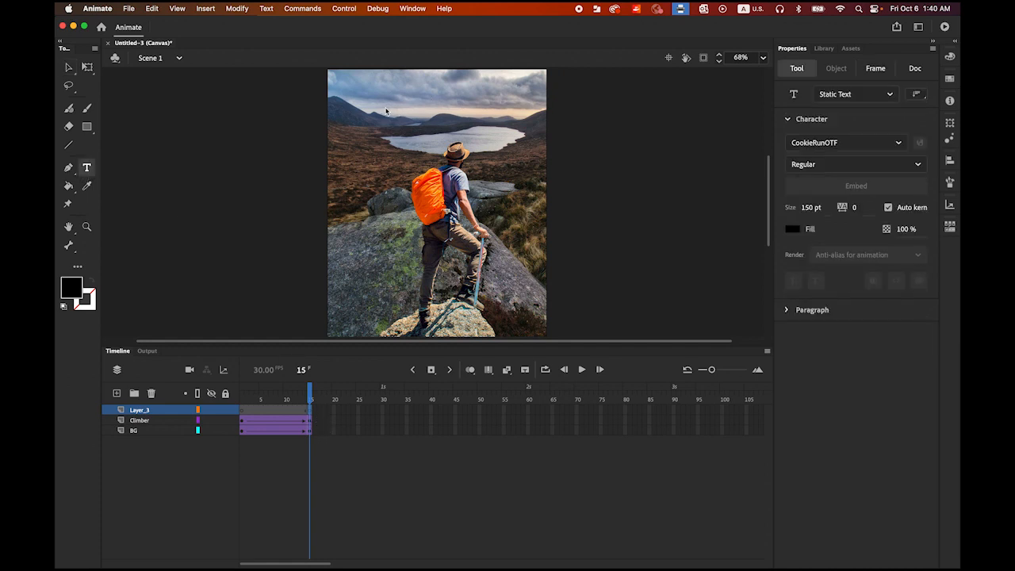
click(384, 83)
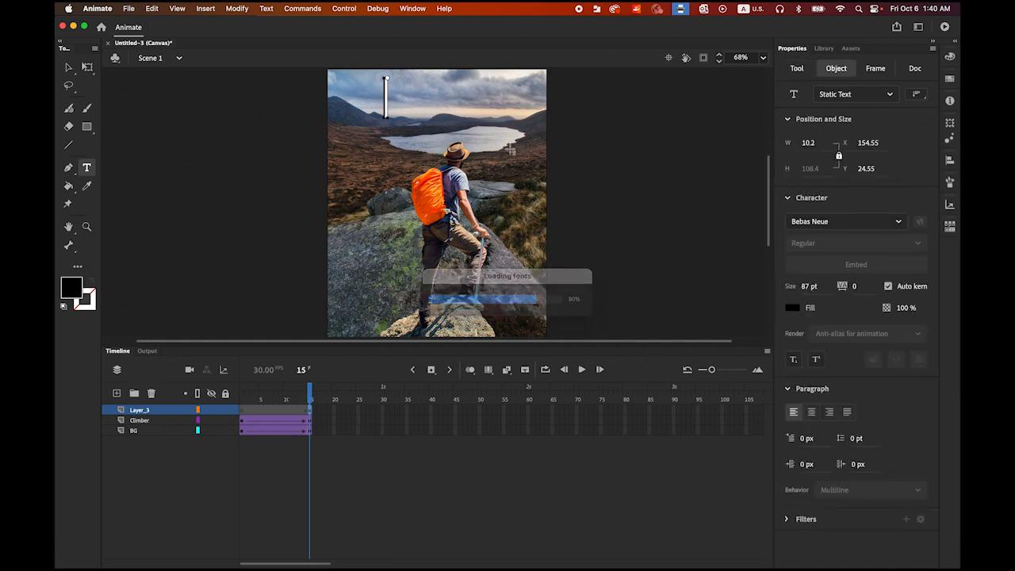
text(TOP)
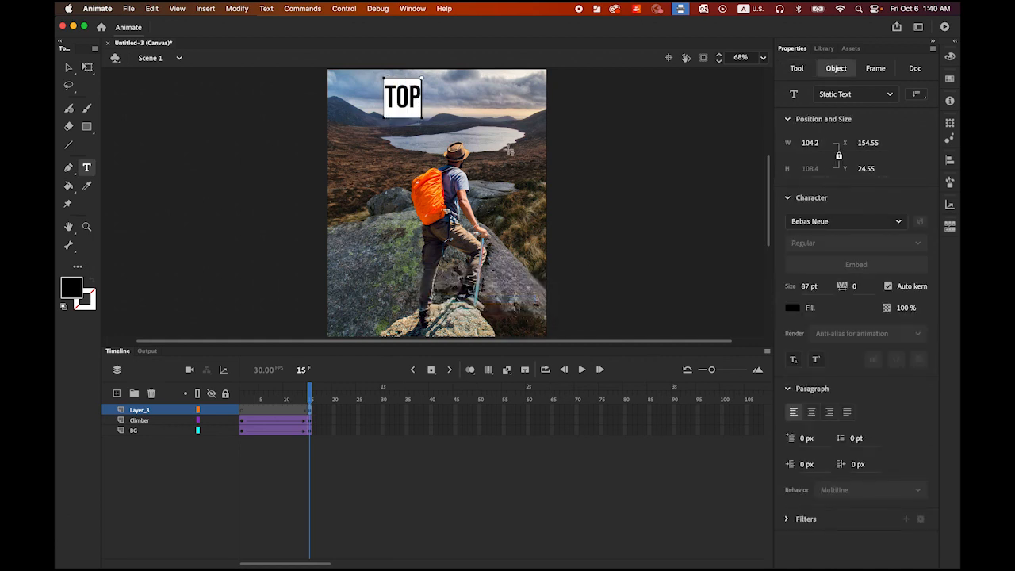
text( OF THE)
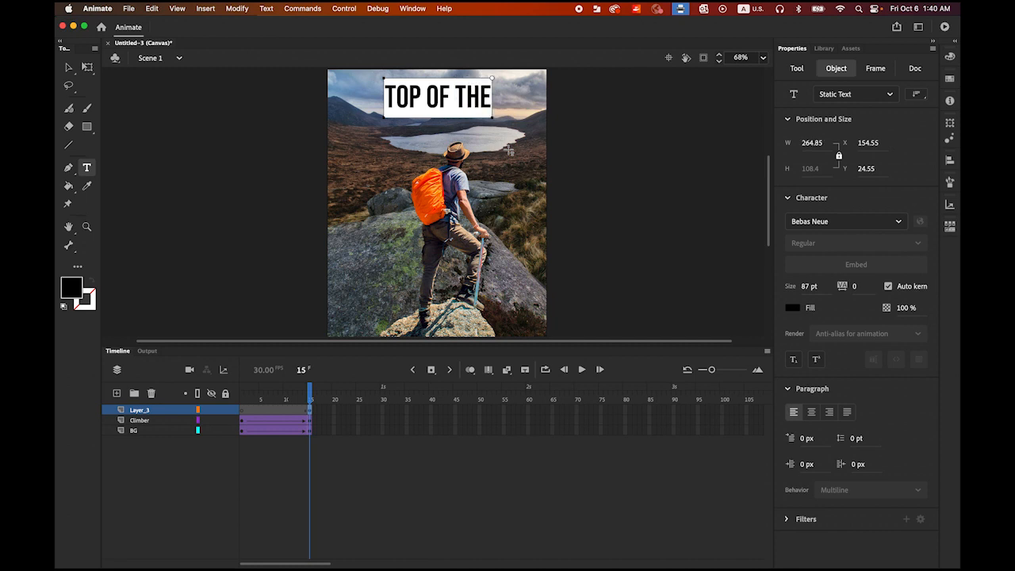
text( WORLD)
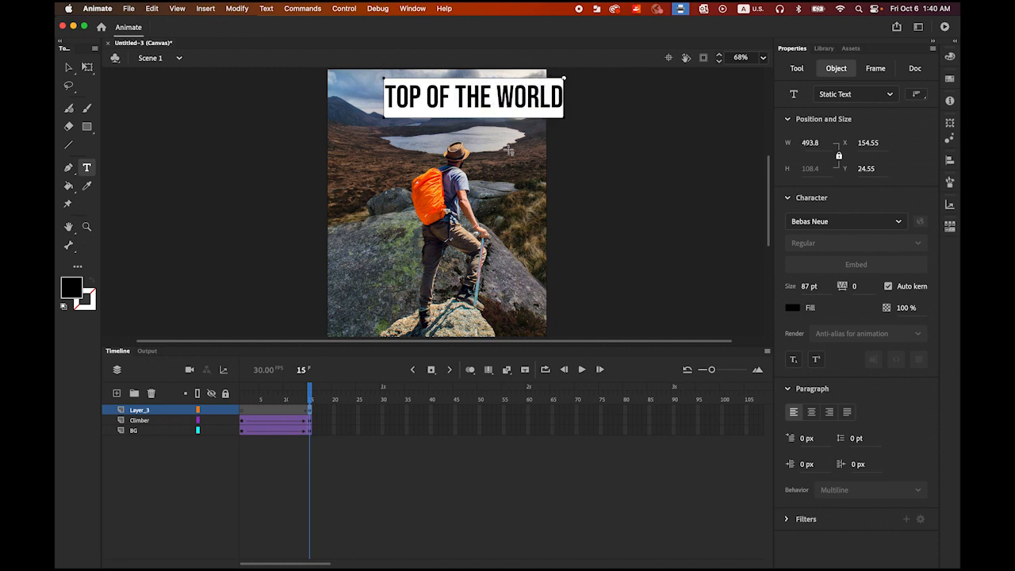
key(Escape)
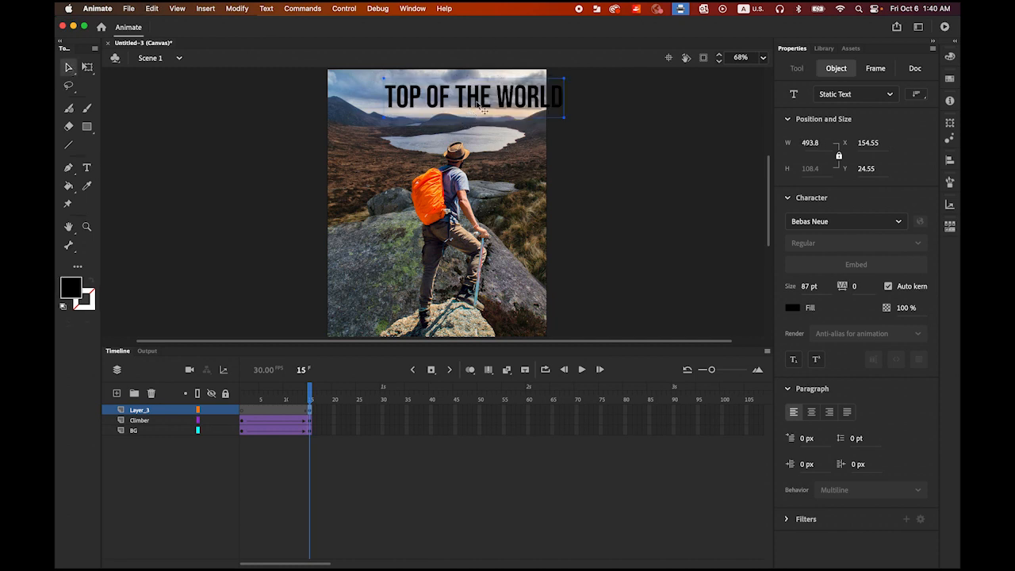
Step: Move the title to about X 59, Y 13 so it sits roughly centered near the stage's upper edge
drag(480, 107, 446, 106)
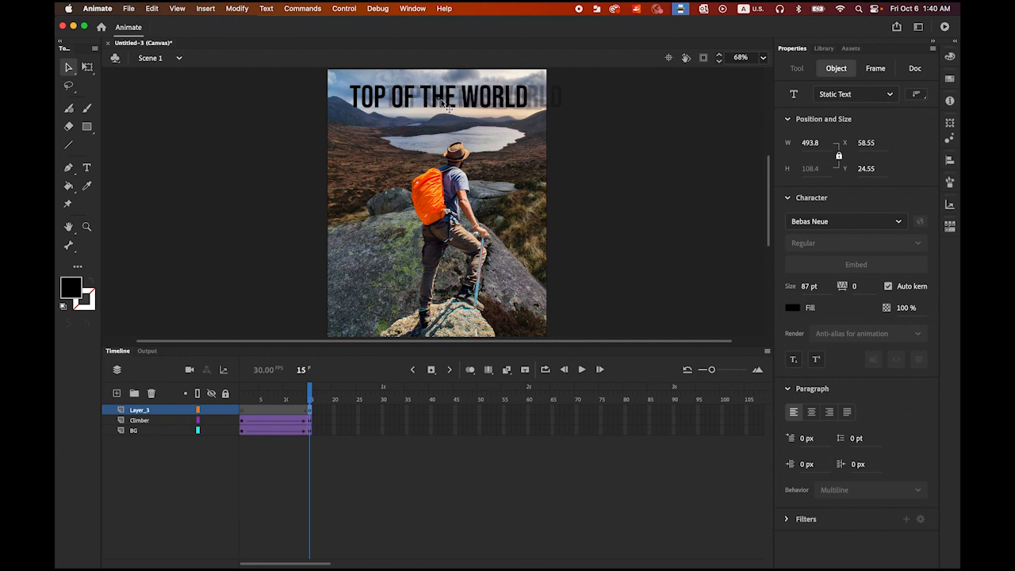
key(Up)
key(Up)
key(Up)
key(Up)
key(Up)
key(Up)
key(Up)
key(Up)
key(Up)
key(Up)
key(Up)
key(Up)
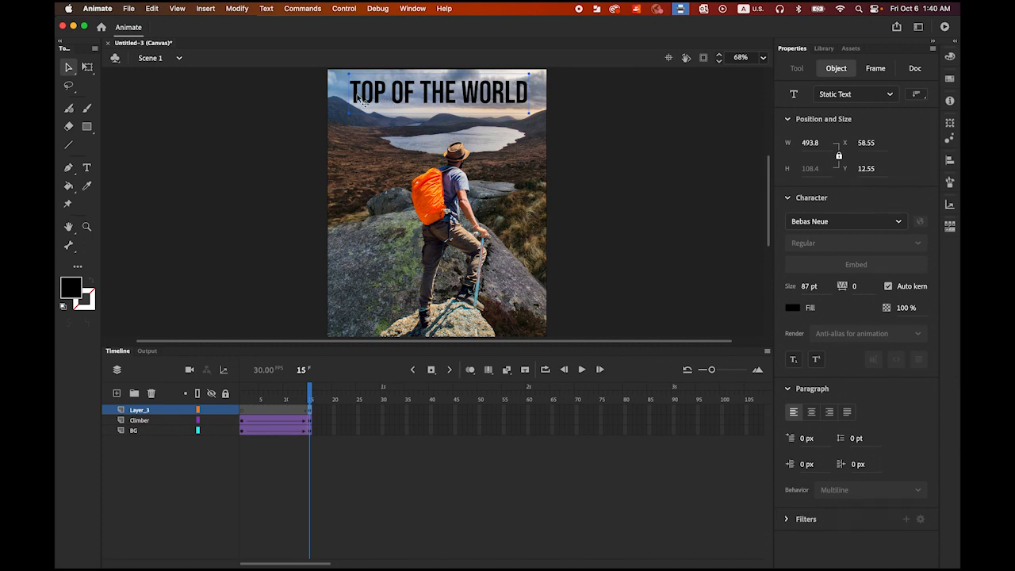
Step: Break the title text apart into individual letters and distribute them to separate layers
click(238, 7)
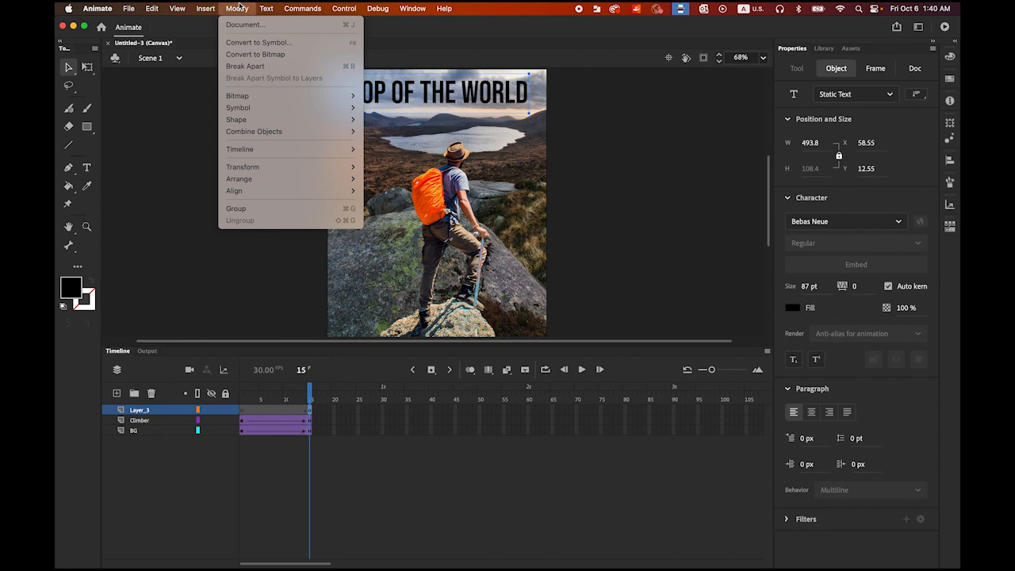
click(269, 67)
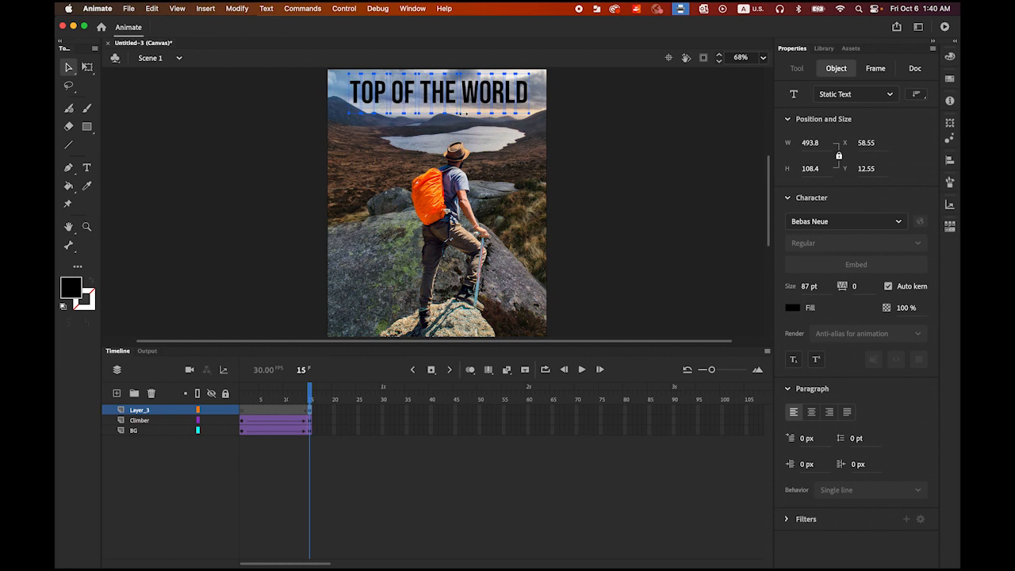
click(236, 9)
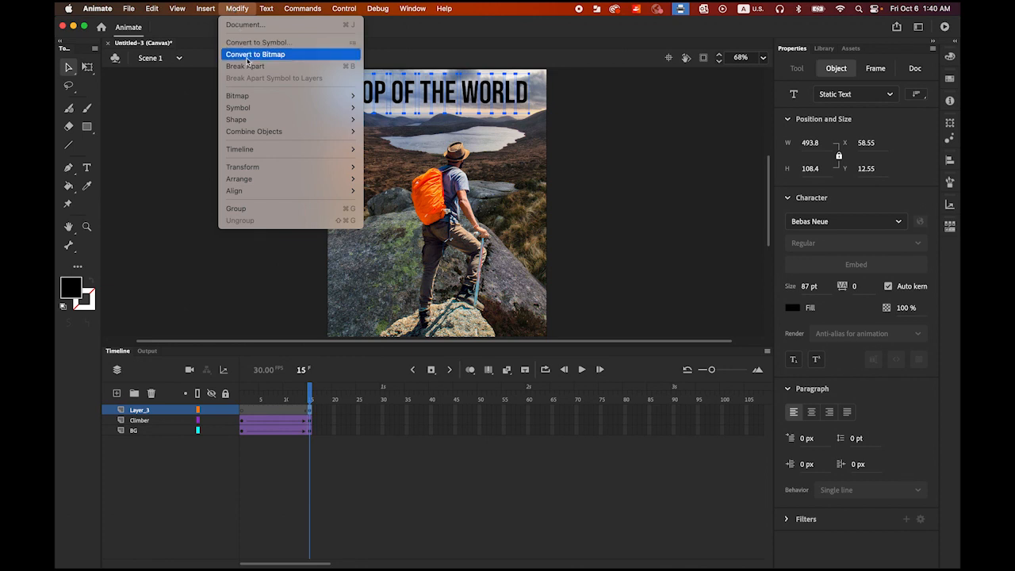
mouse_move(267, 151)
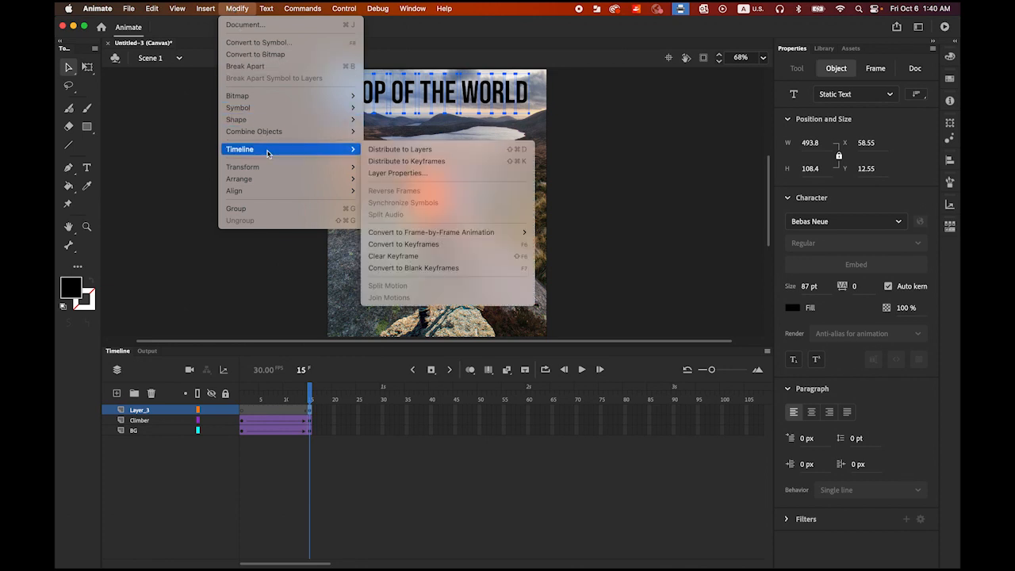
click(450, 150)
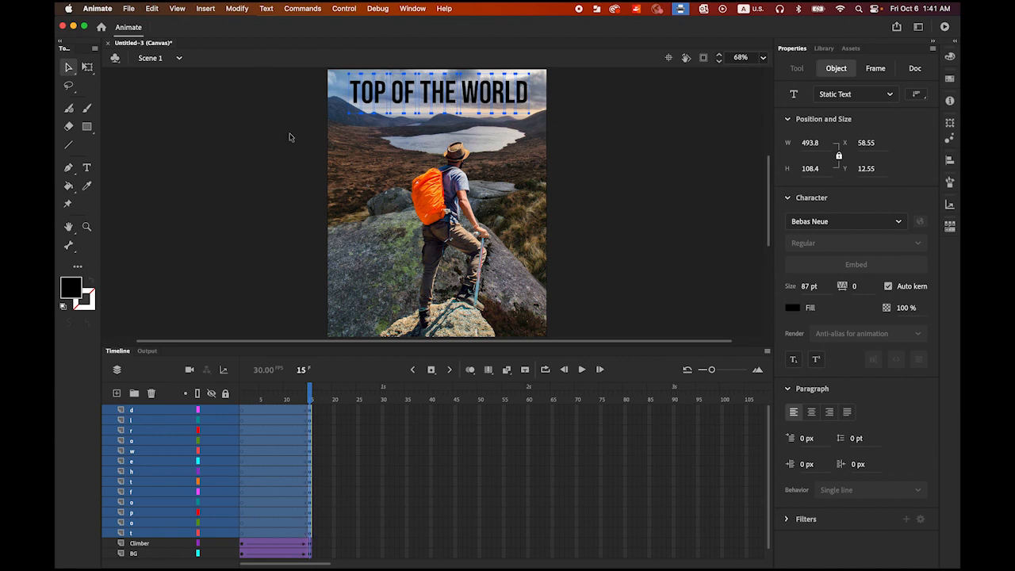
Step: Break the individual title letters apart again into editable vector shapes, then deselect them
click(237, 8)
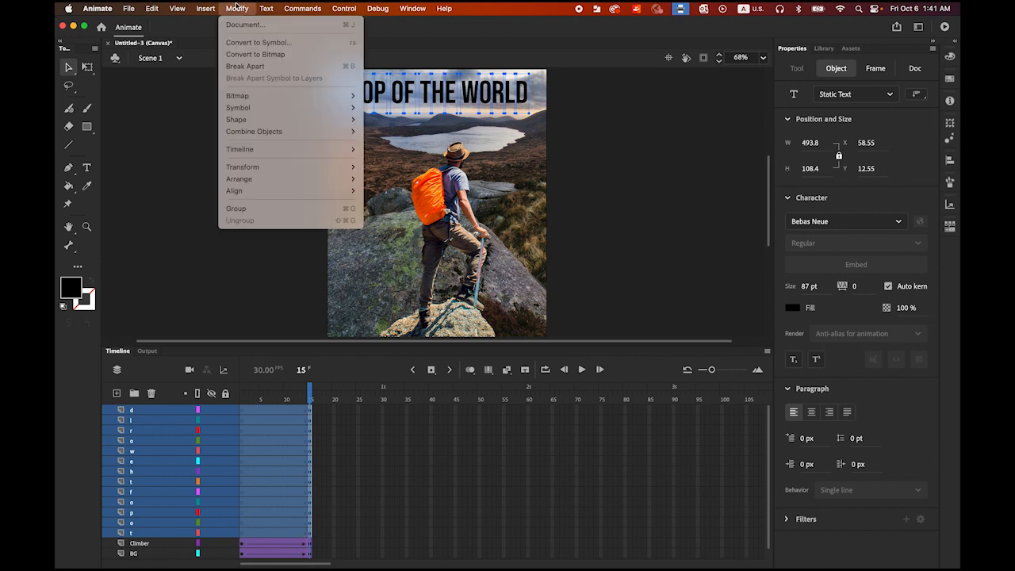
click(259, 68)
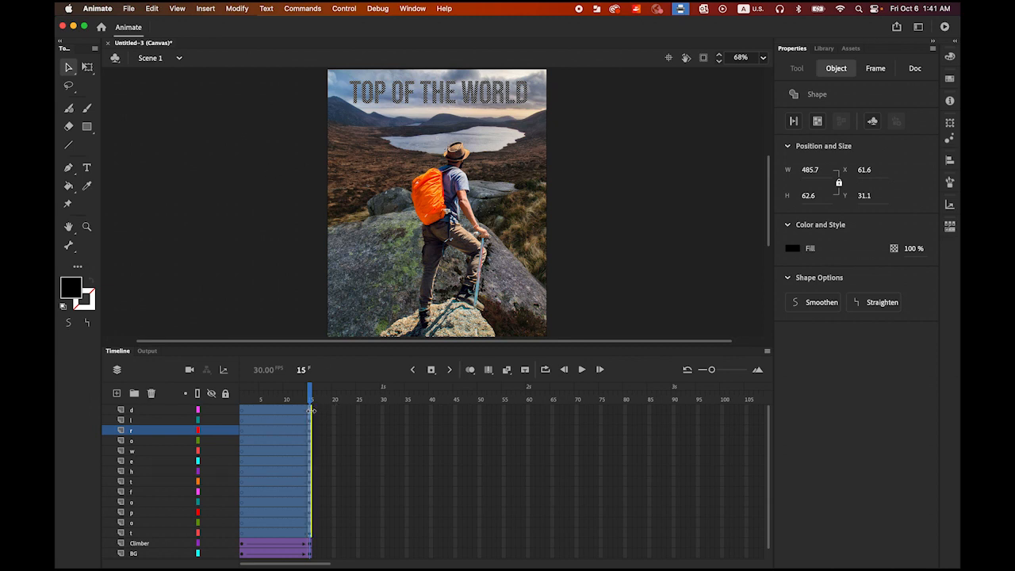
click(279, 319)
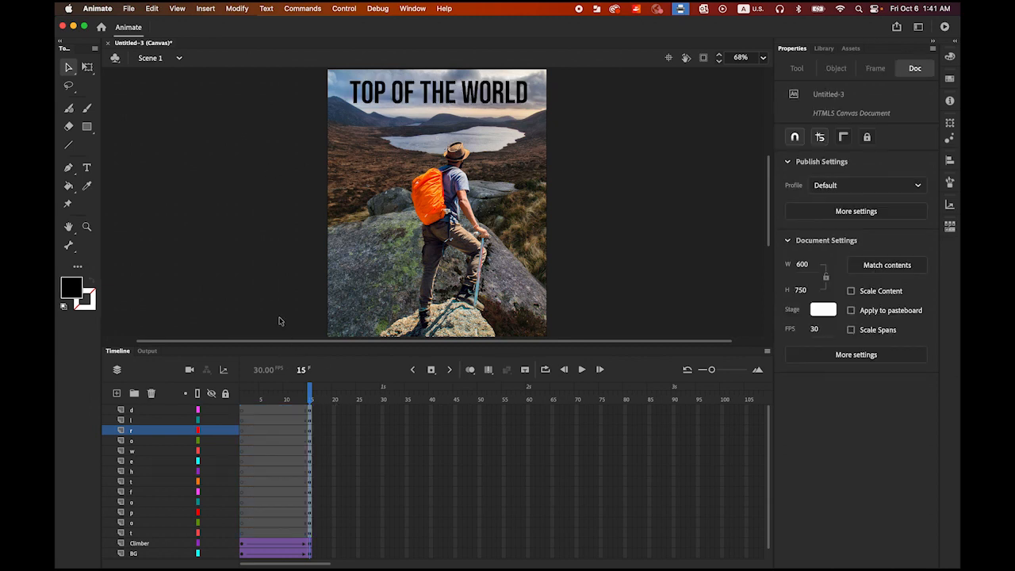
Step: Insert keyframes at frame 25 on all the letter layers, from d down to the lowest t
click(358, 410)
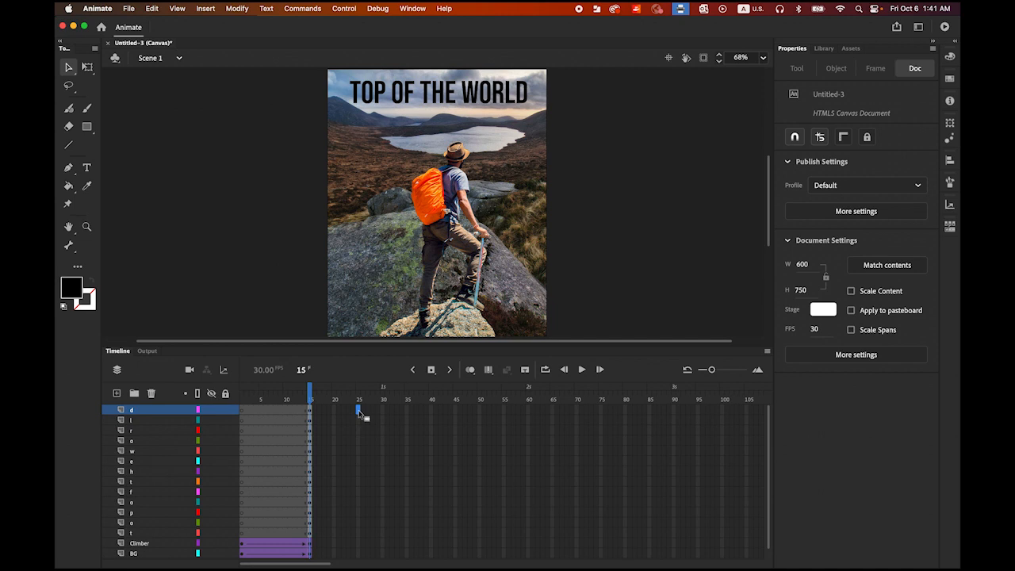
shift+click(356, 537)
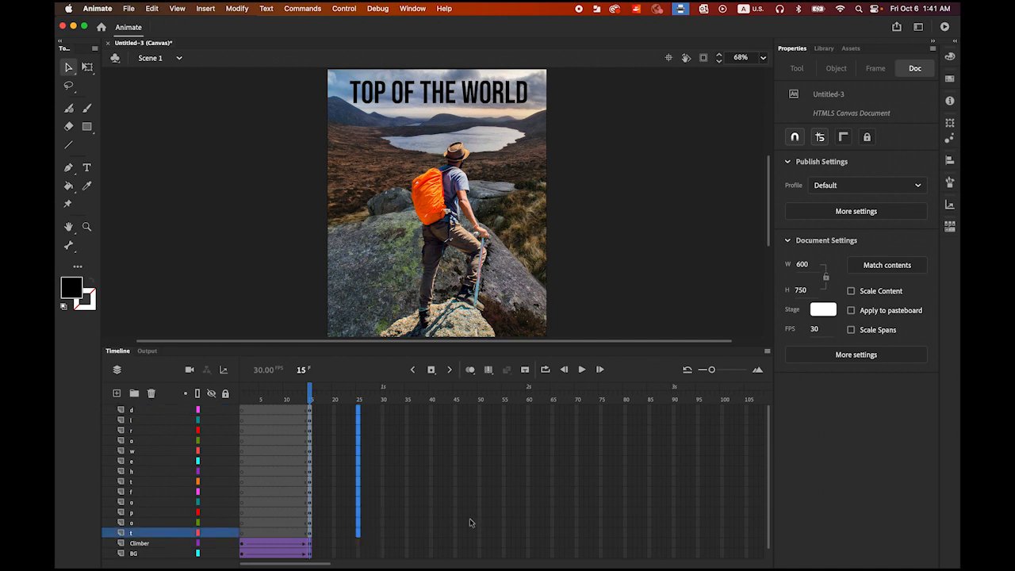
click(434, 368)
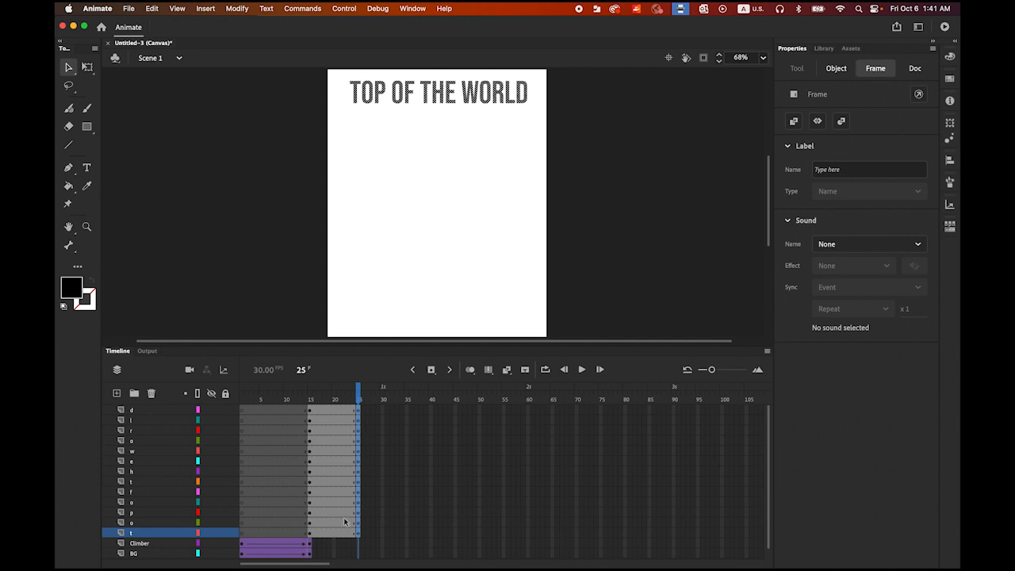
Step: Create classic tweens across all the letter layers, from d down to the lowest t
click(146, 535)
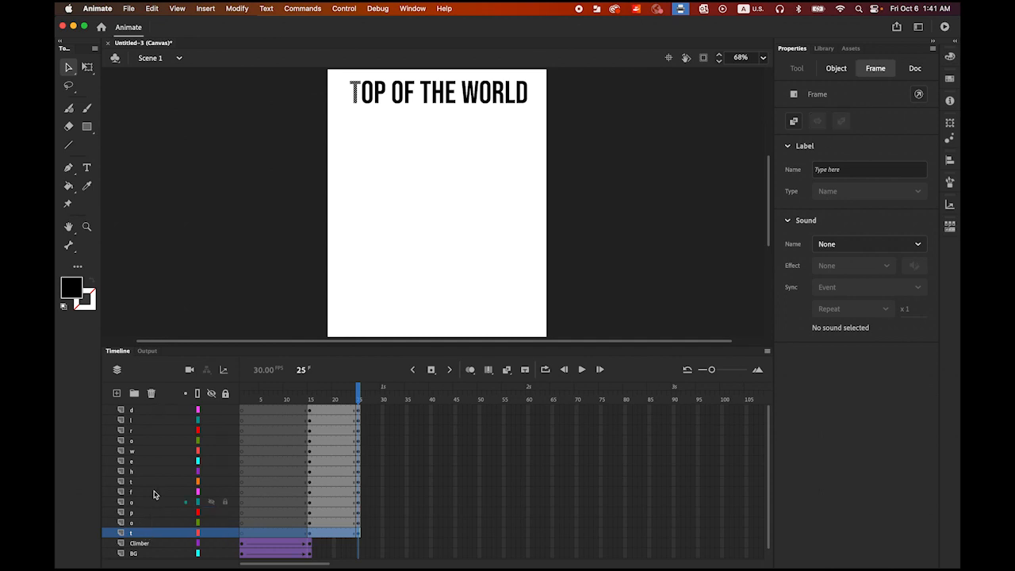
shift+click(149, 412)
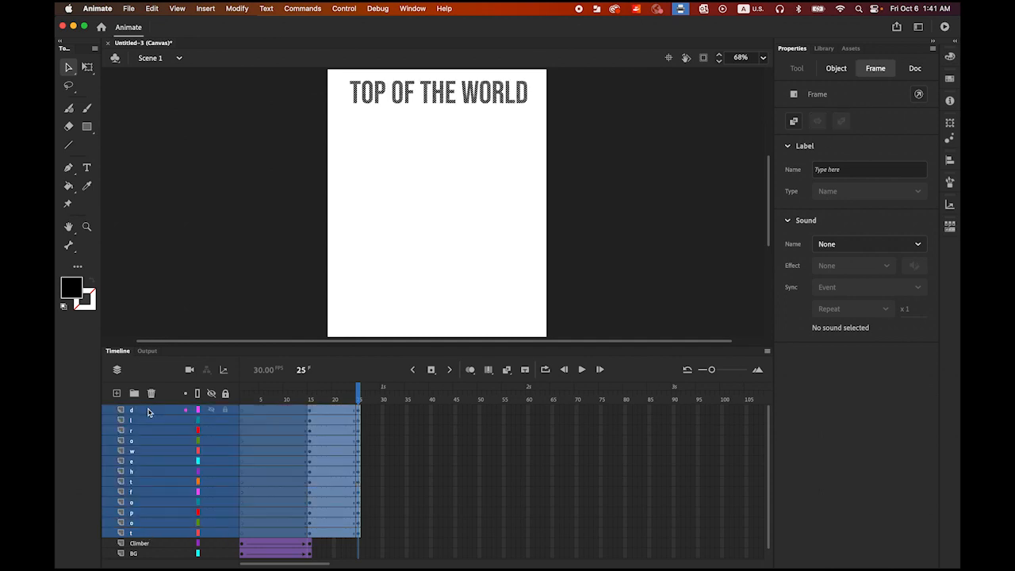
right_click(331, 450)
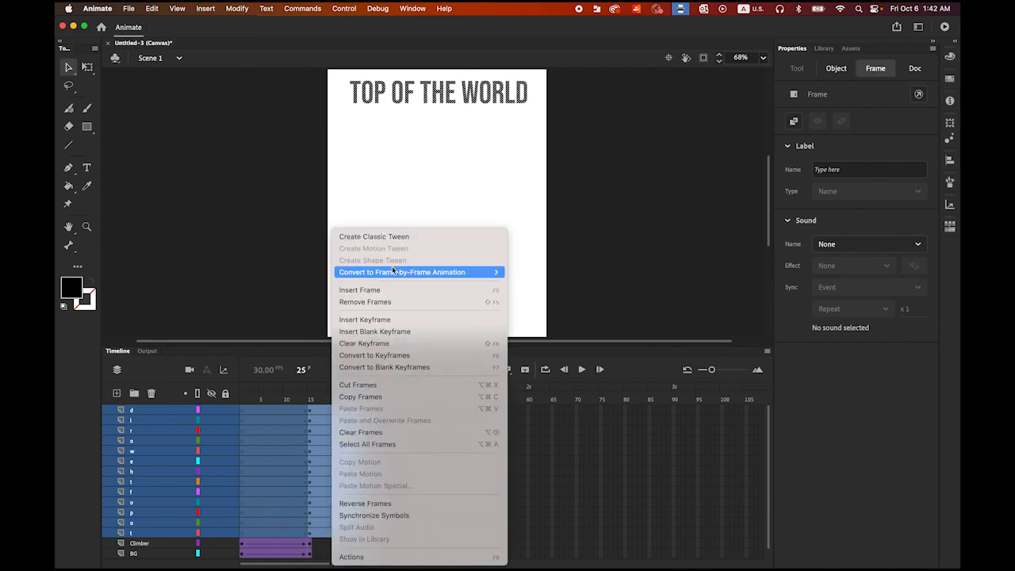
click(405, 236)
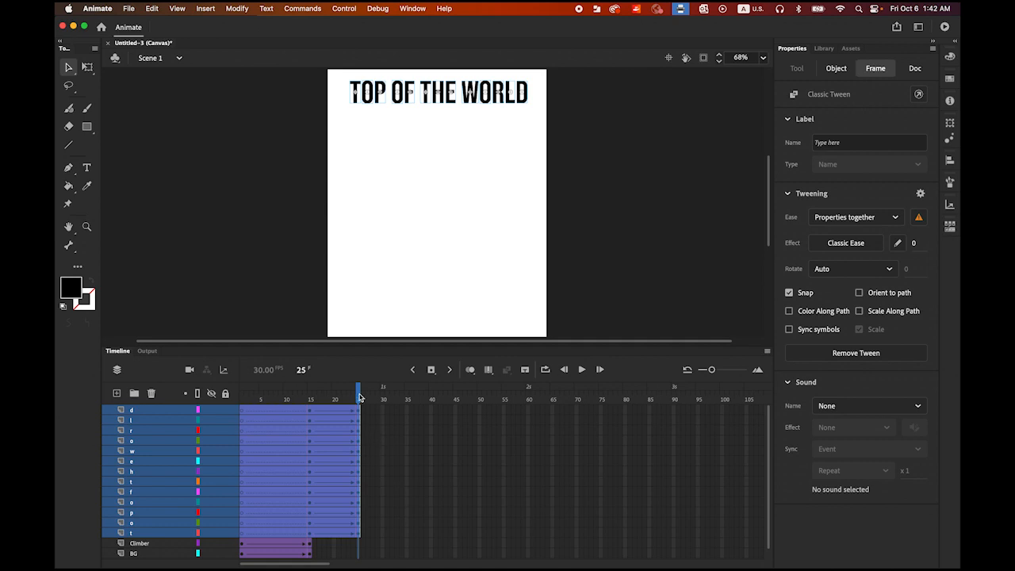
Step: Select the frame 15 keyframes on all the letter layers and set their classic tween ease to 100 (Classic Ease-Out)
drag(359, 398, 310, 400)
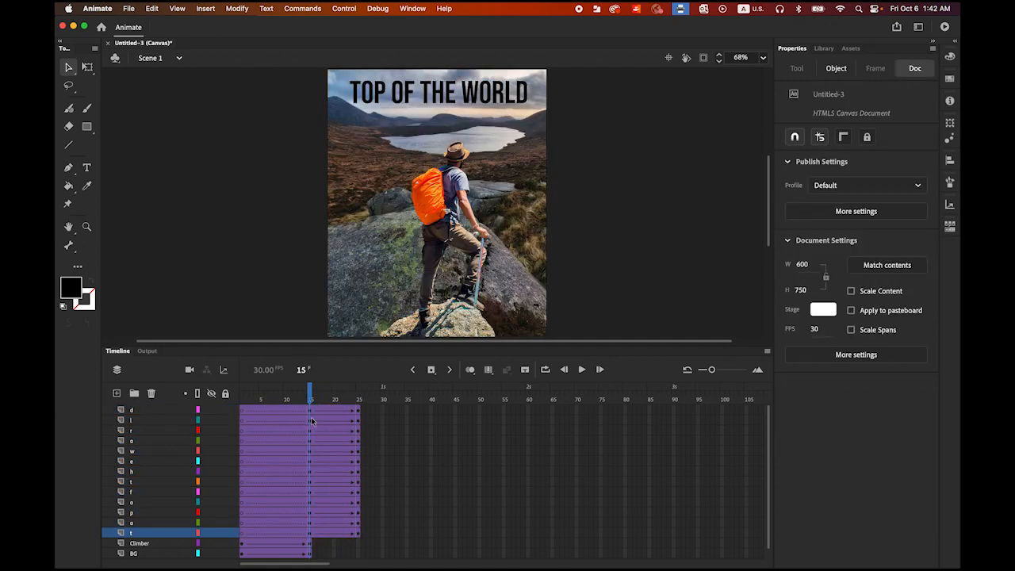
click(311, 534)
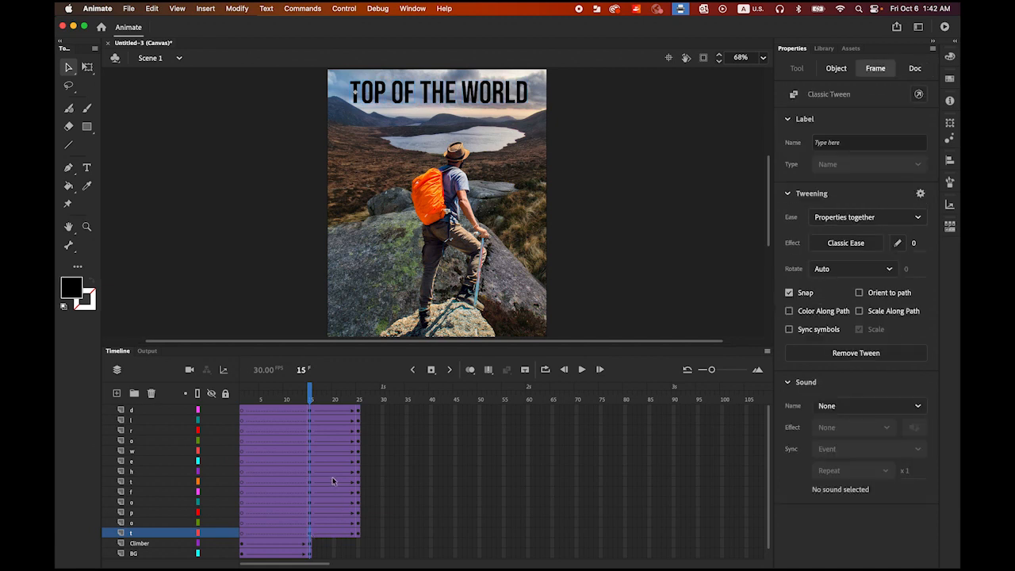
shift+click(311, 414)
text(100)
key(Return)
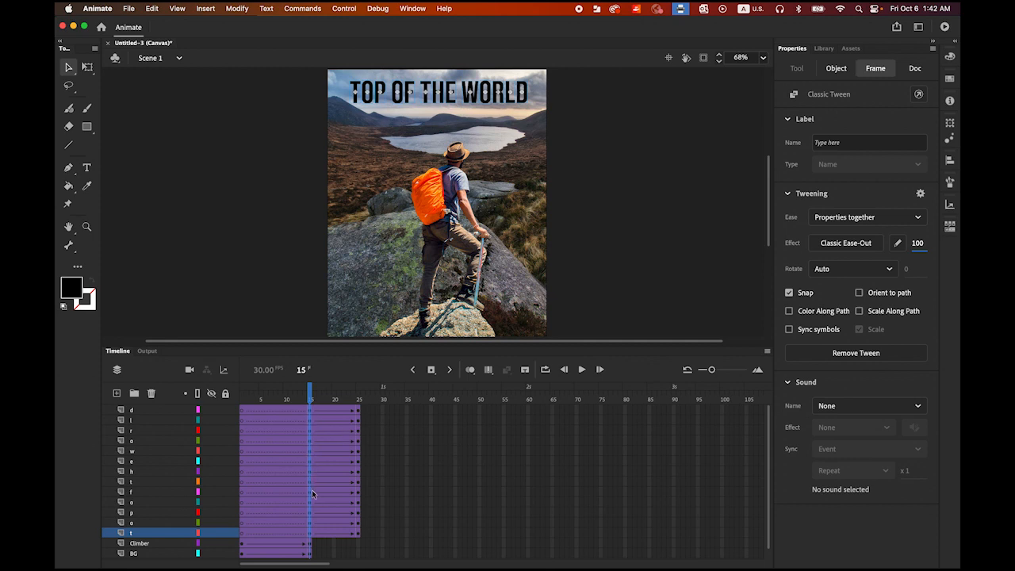
Step: Scale all the title letters to 300% at frame 15 with the Transform settings
click(950, 127)
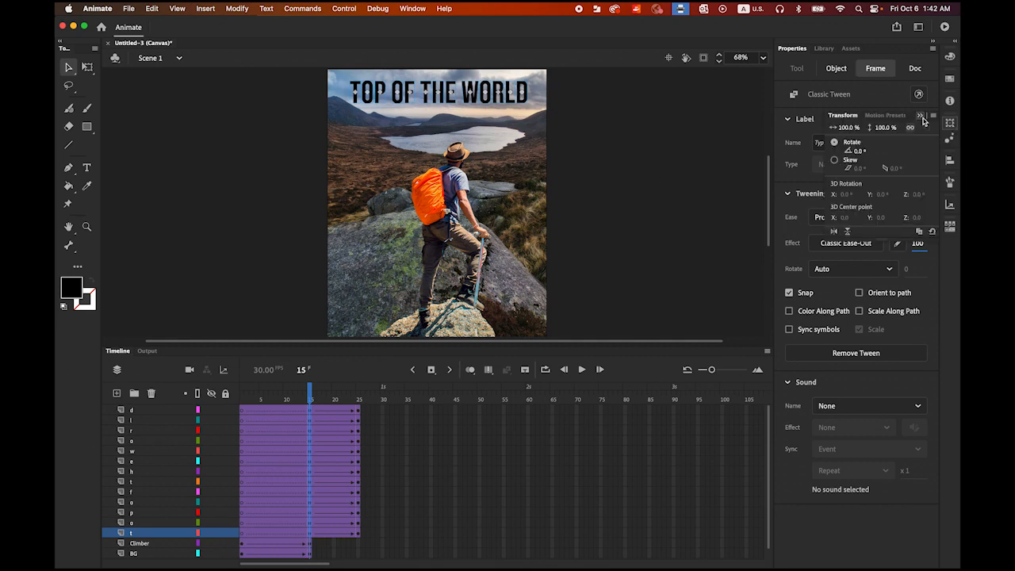
click(412, 8)
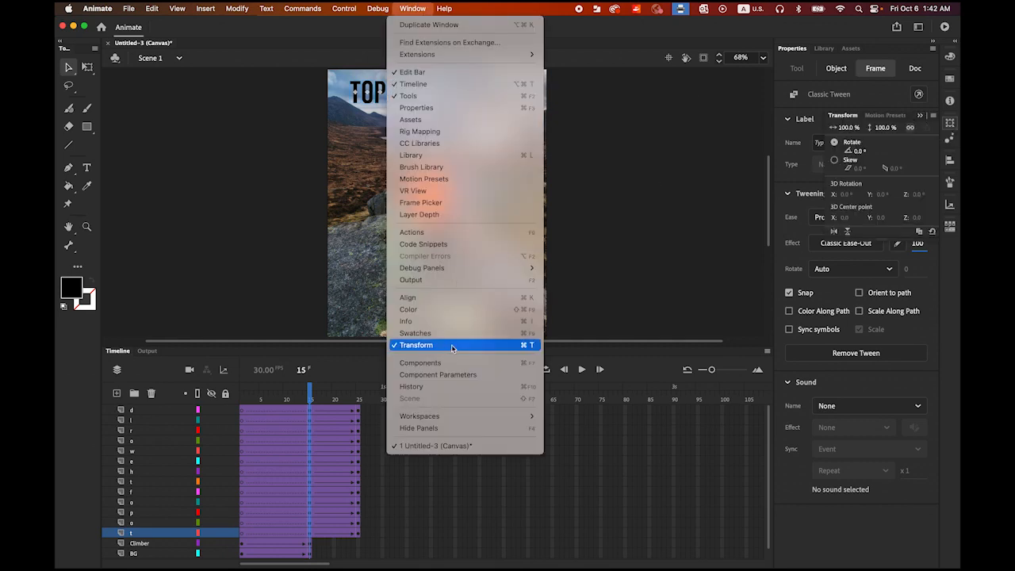
click(847, 130)
click(846, 130)
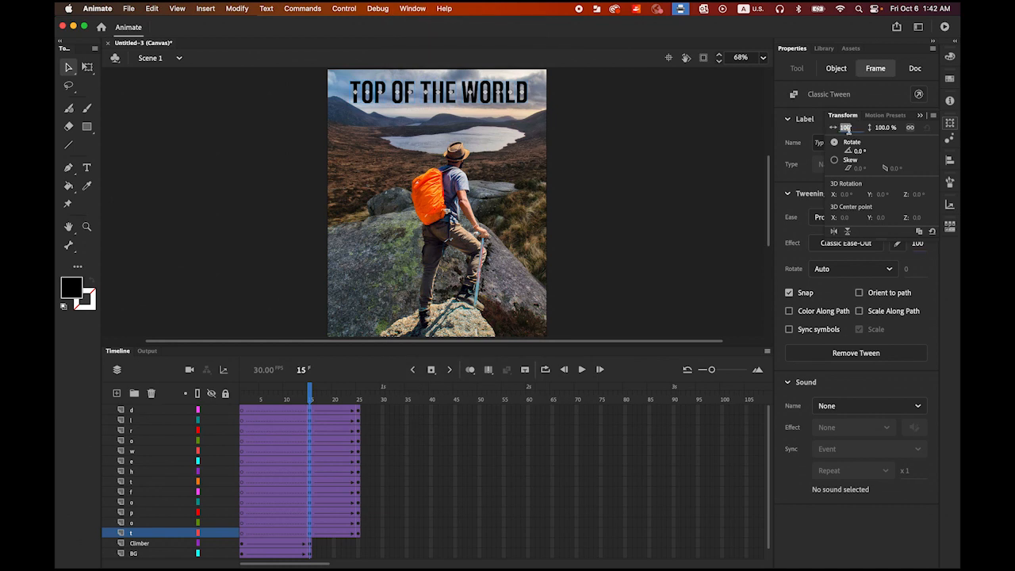
text(300)
key(Return)
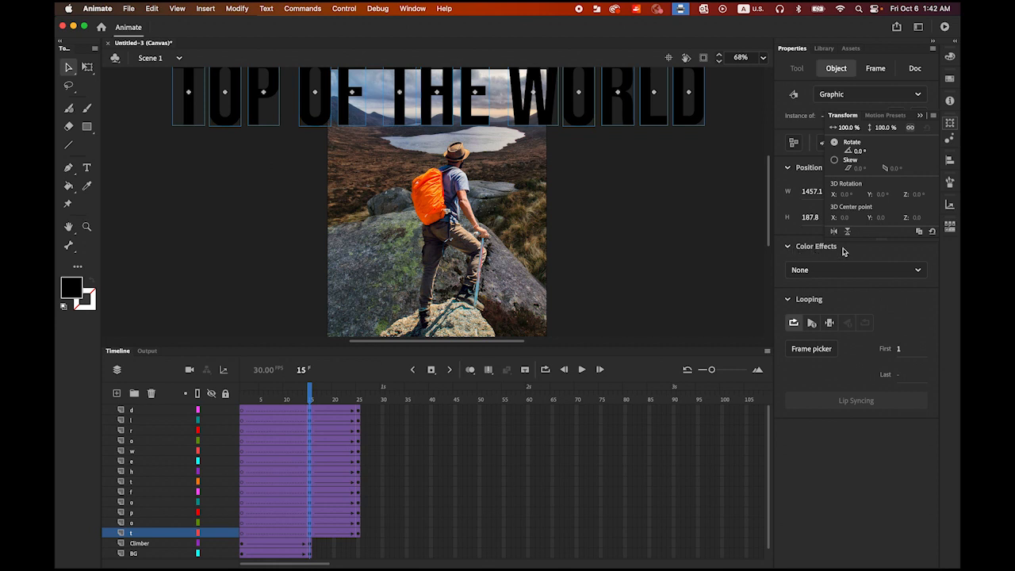
Step: Set the enlarged letters' Alpha color effect to 0% at frame 15 and preview the title animation
click(873, 252)
click(919, 274)
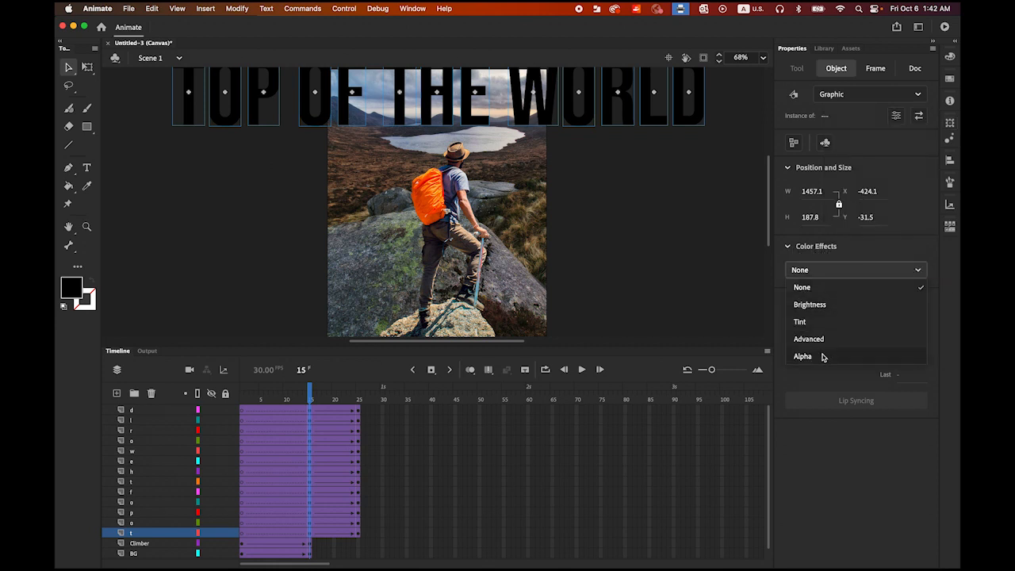
click(802, 356)
click(788, 301)
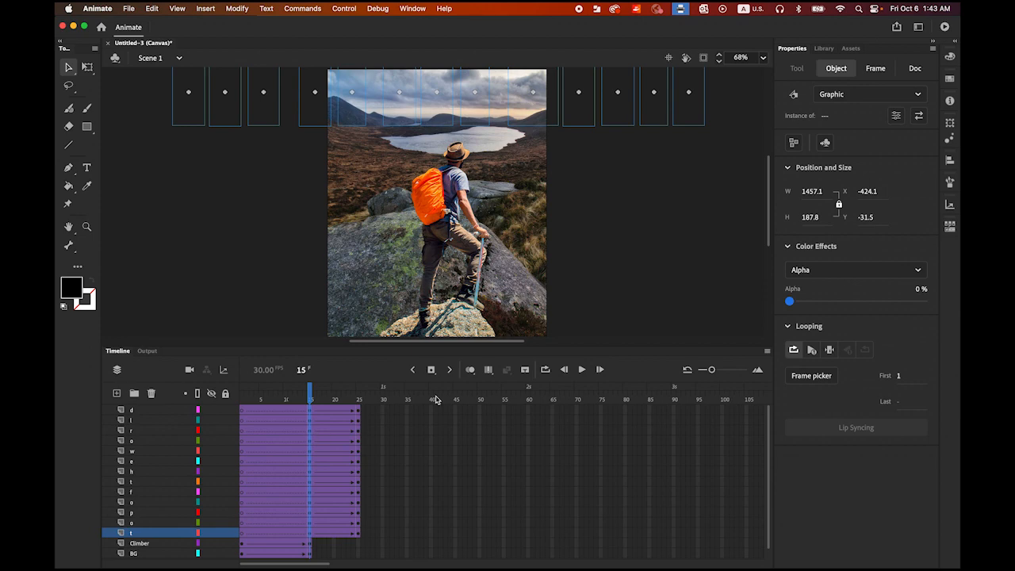
click(581, 370)
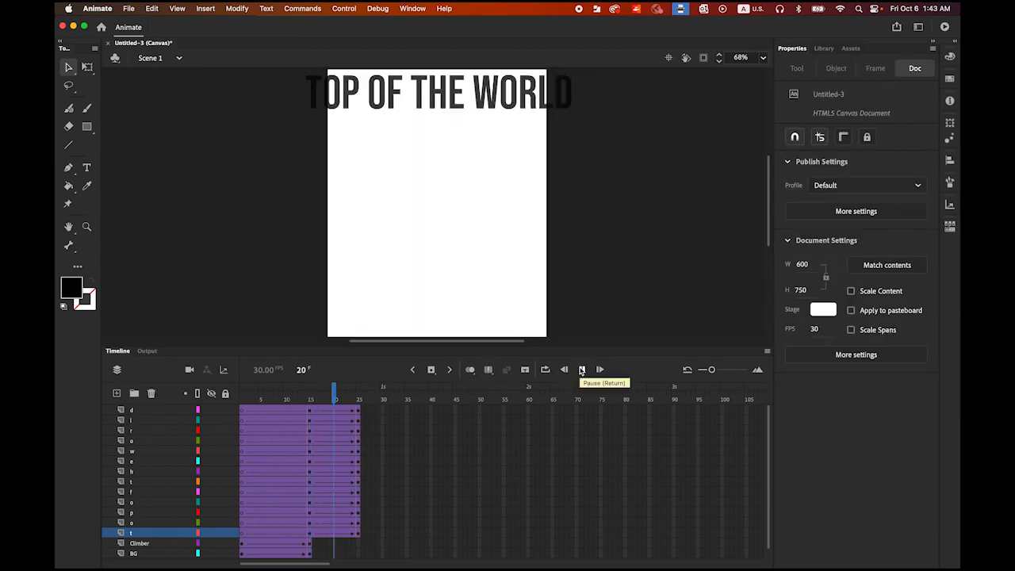
click(581, 369)
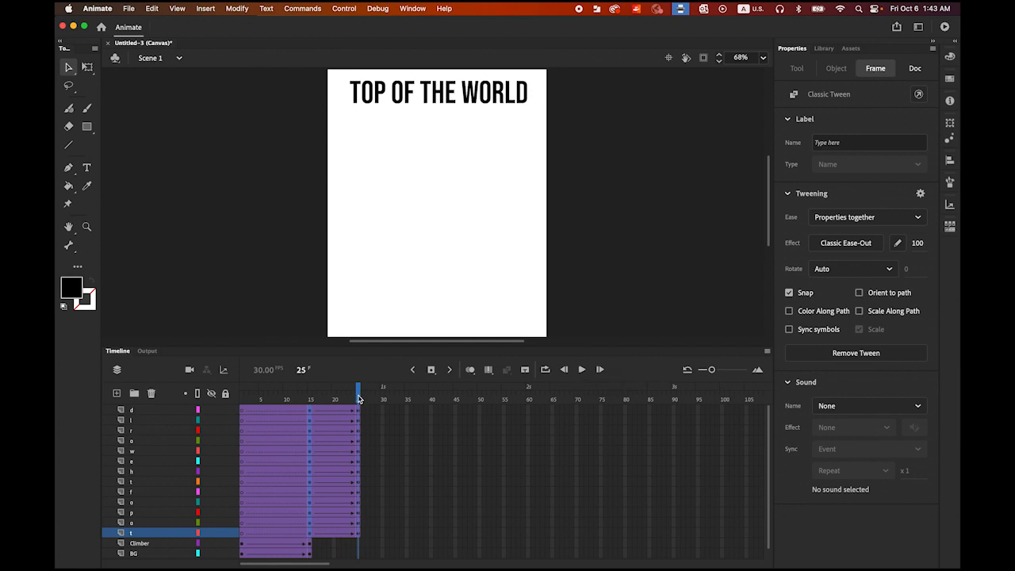
Step: Shift all frames of the o layer directly above the lowest t two frames later in the timeline
drag(358, 396, 310, 409)
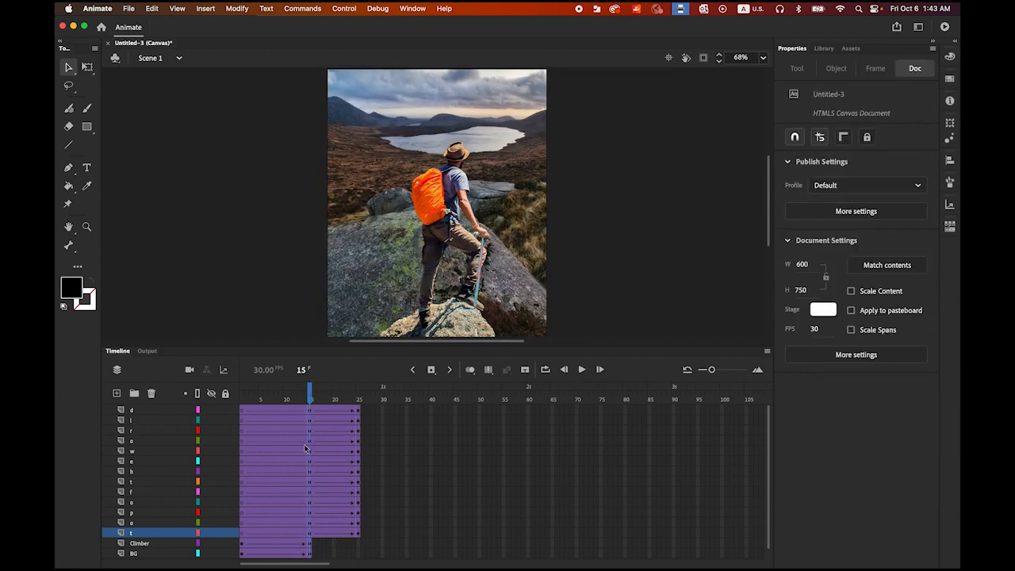
click(138, 537)
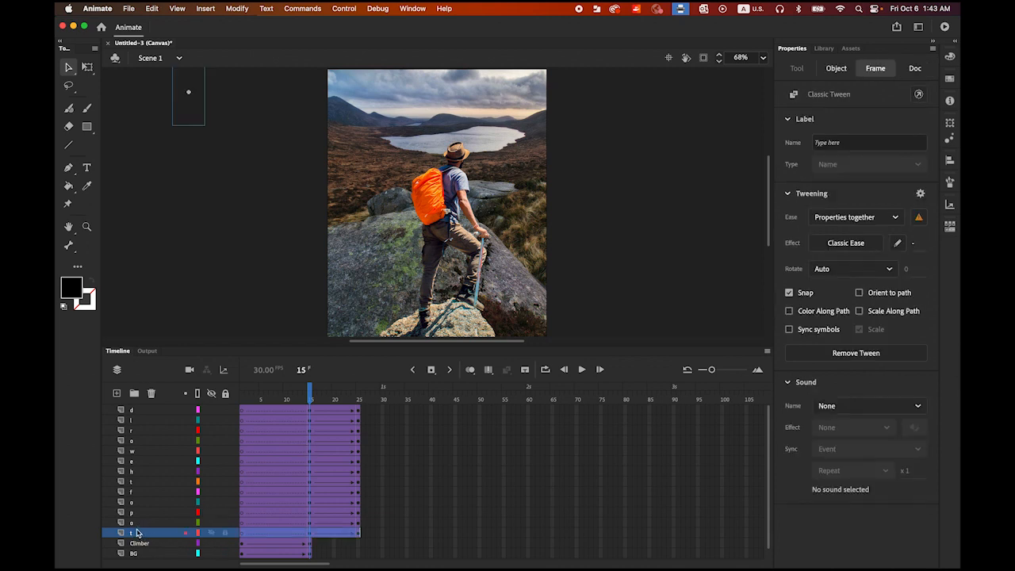
click(135, 524)
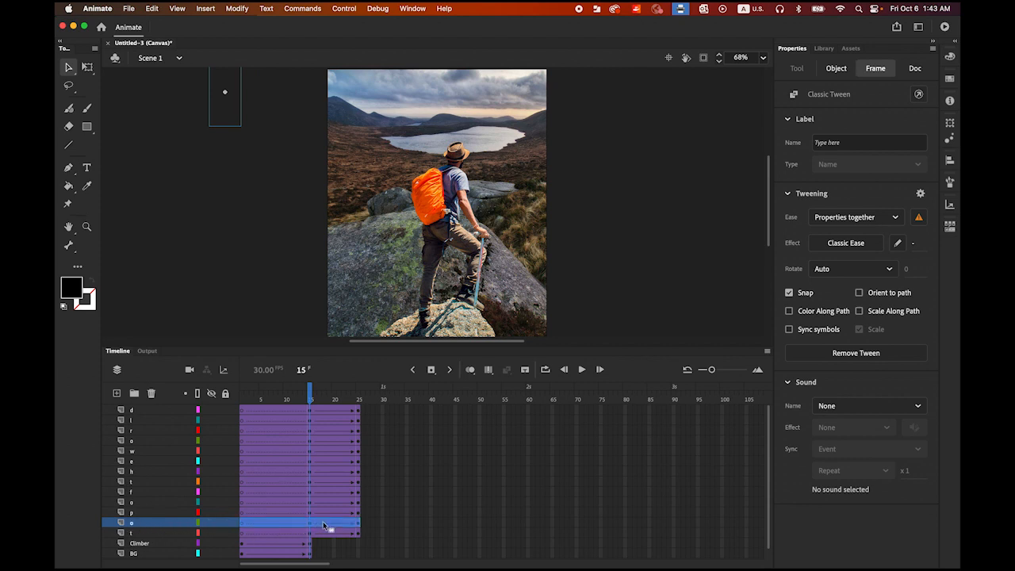
drag(324, 520, 333, 520)
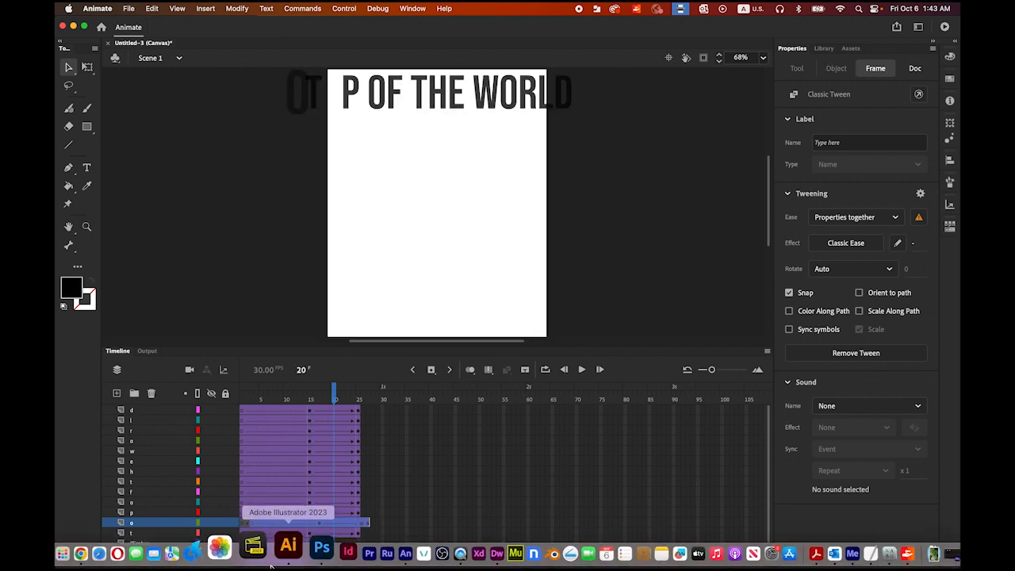
Step: Stagger the p, o, f, t and h layers so each starts two frames after the layer below it
click(144, 512)
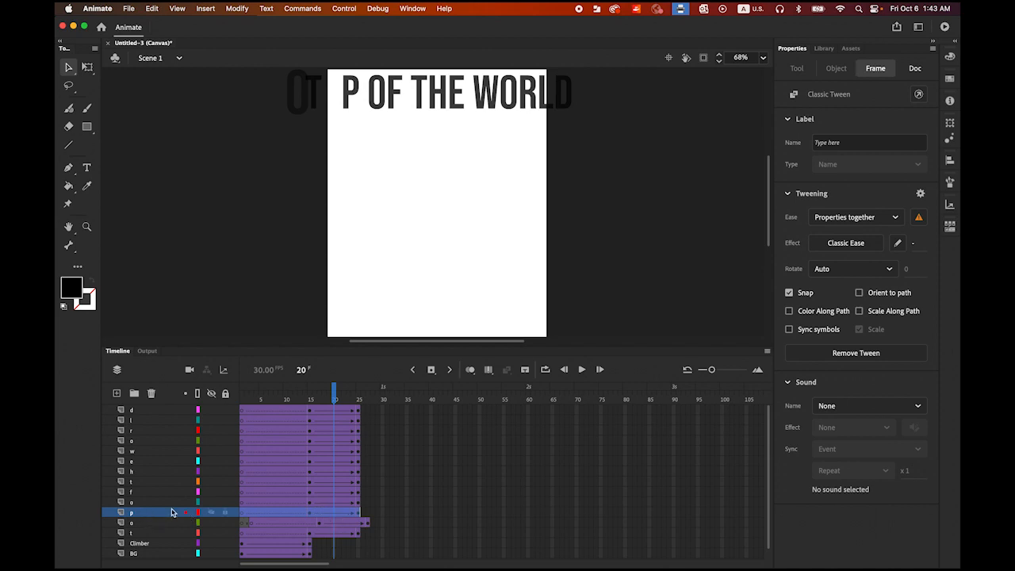
drag(323, 511, 392, 472)
click(142, 503)
click(155, 494)
click(159, 482)
click(159, 471)
Step: Shift the e, w and upper o layers' frames later, each two frames behind the layer below, ending at frames 39, 41 and 43
click(323, 461)
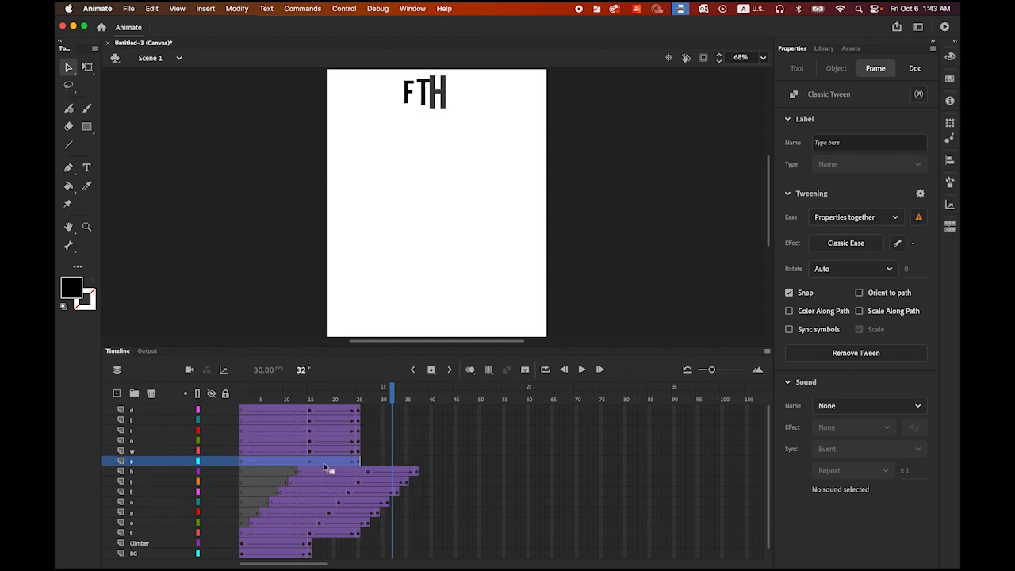
drag(324, 462, 398, 468)
click(307, 450)
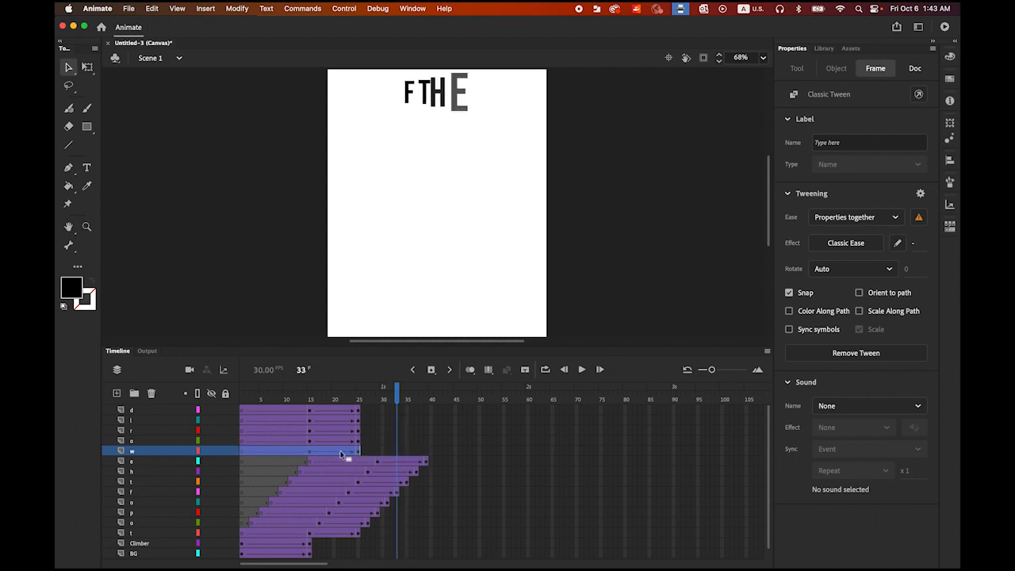
drag(341, 454, 418, 454)
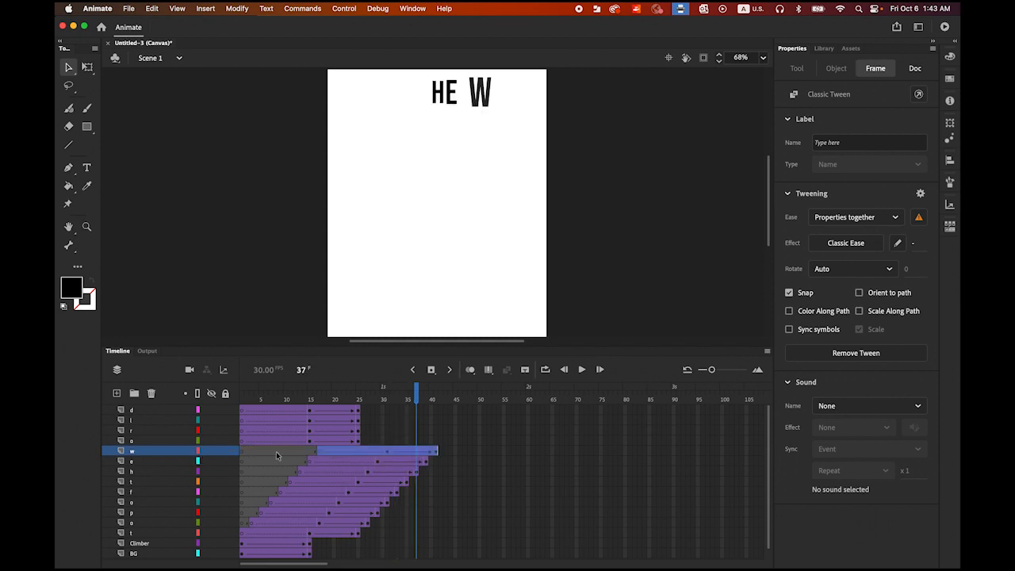
click(237, 440)
drag(339, 440, 432, 449)
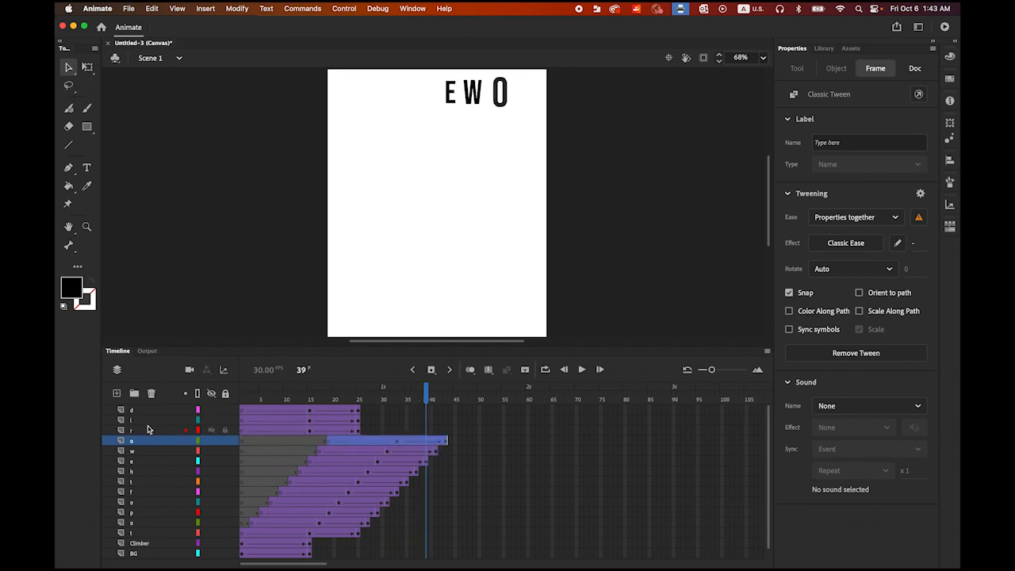
Step: Shift the r, l and d layers' frames later, each two frames behind the layer below, ending at frames 45, 47 and 49
click(286, 432)
drag(325, 434, 422, 433)
click(201, 420)
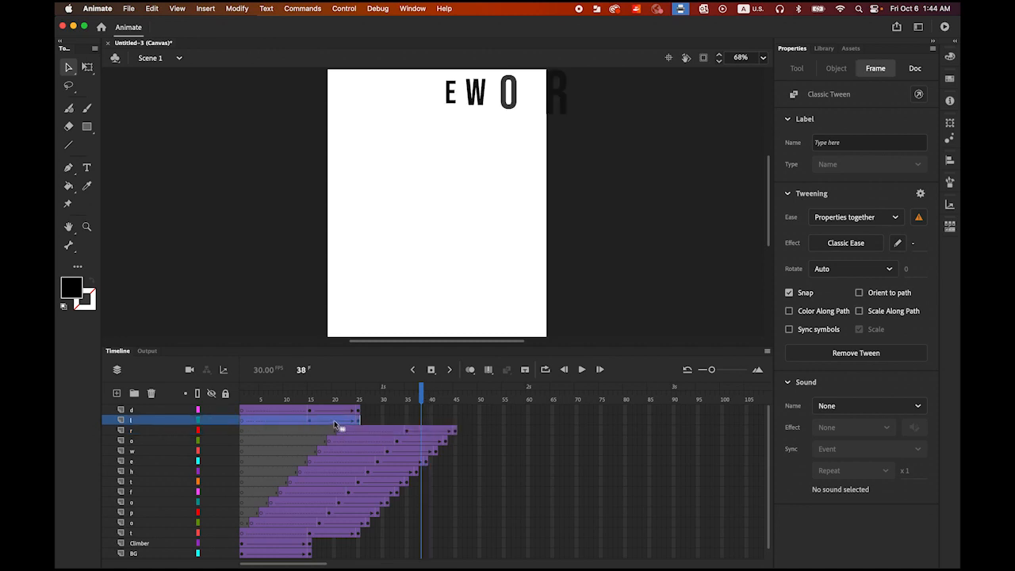
drag(333, 420, 440, 421)
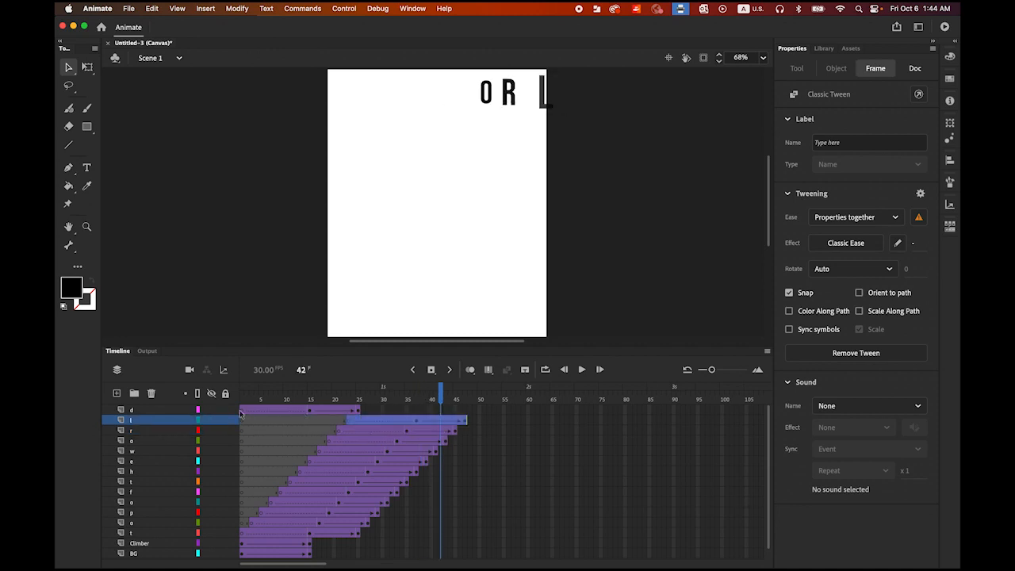
click(150, 412)
drag(326, 412, 452, 413)
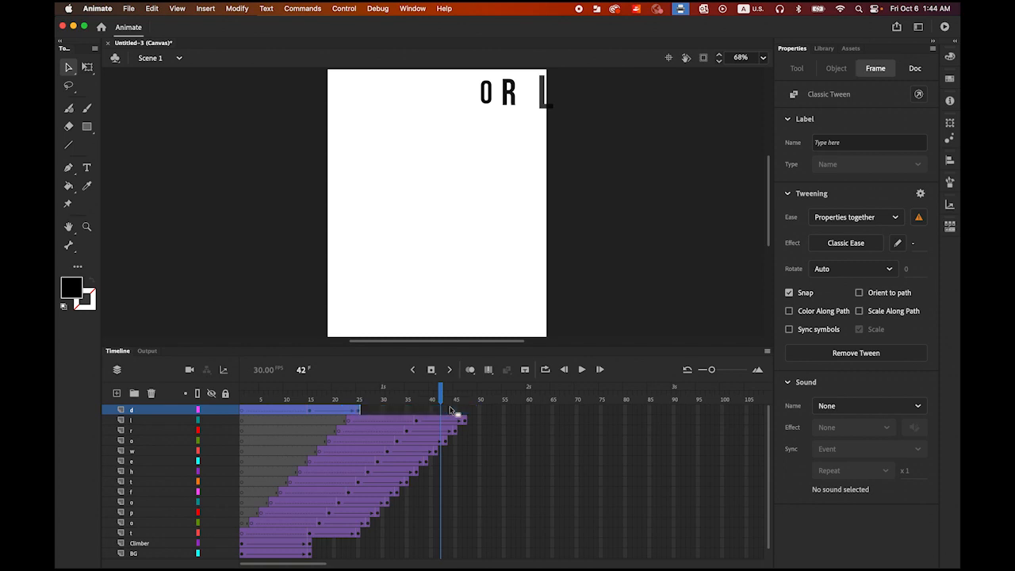
Step: Play the staggered title animation from the first frame
click(563, 369)
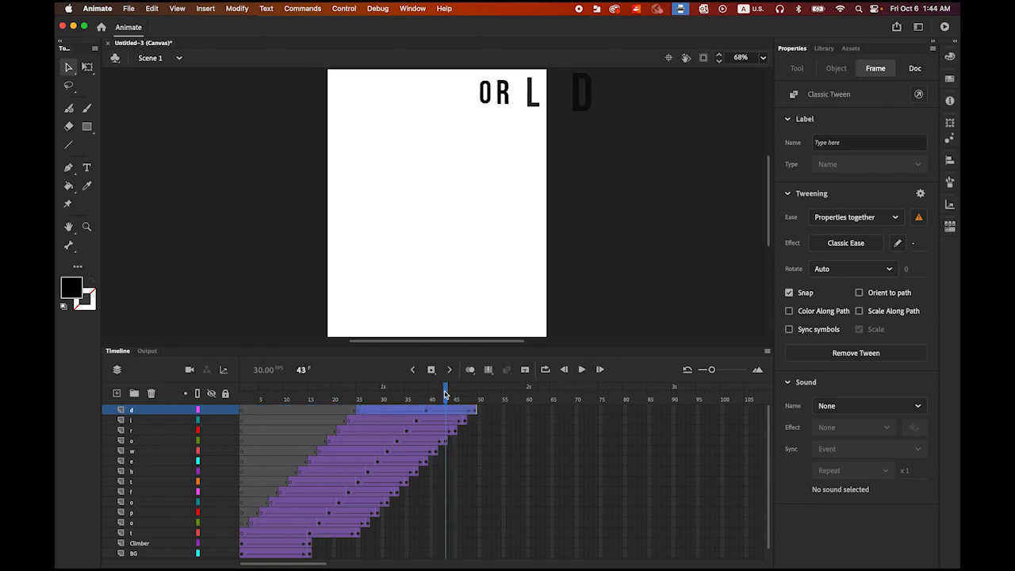
drag(445, 394, 242, 394)
click(581, 370)
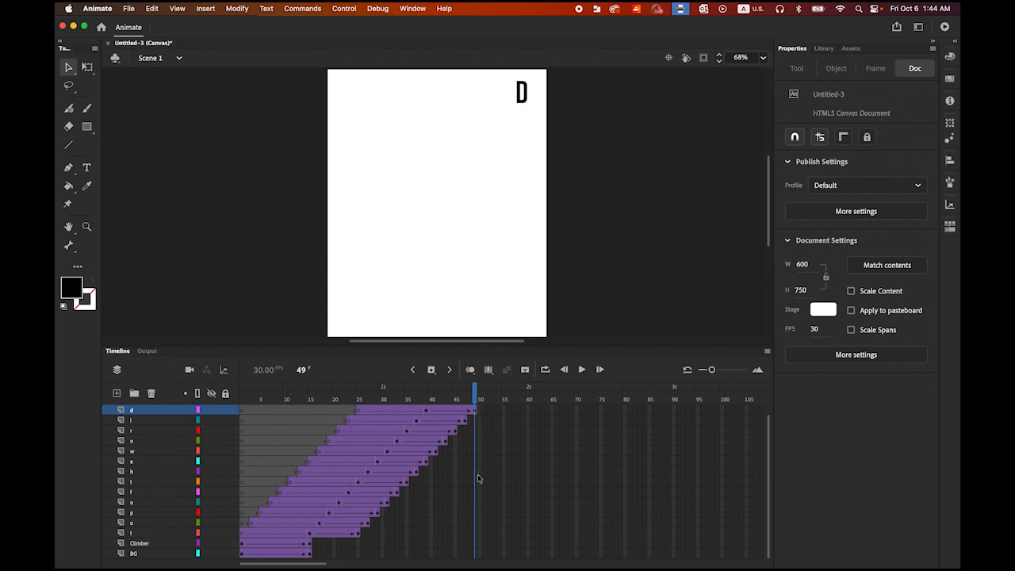
Step: Insert keyframes at frame 49 on all layers from l down to BG and play back the whole animation
click(476, 420)
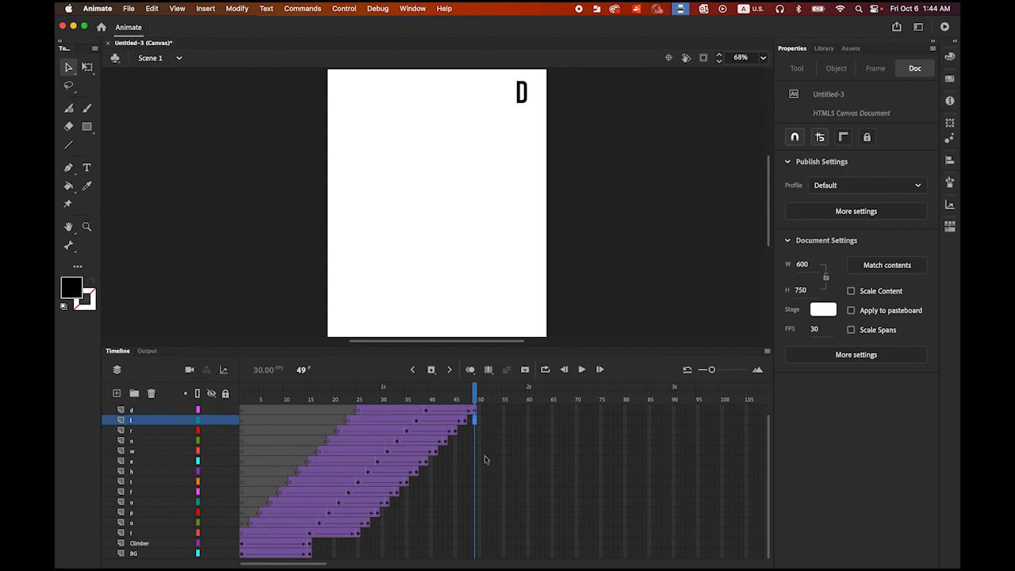
shift+click(472, 556)
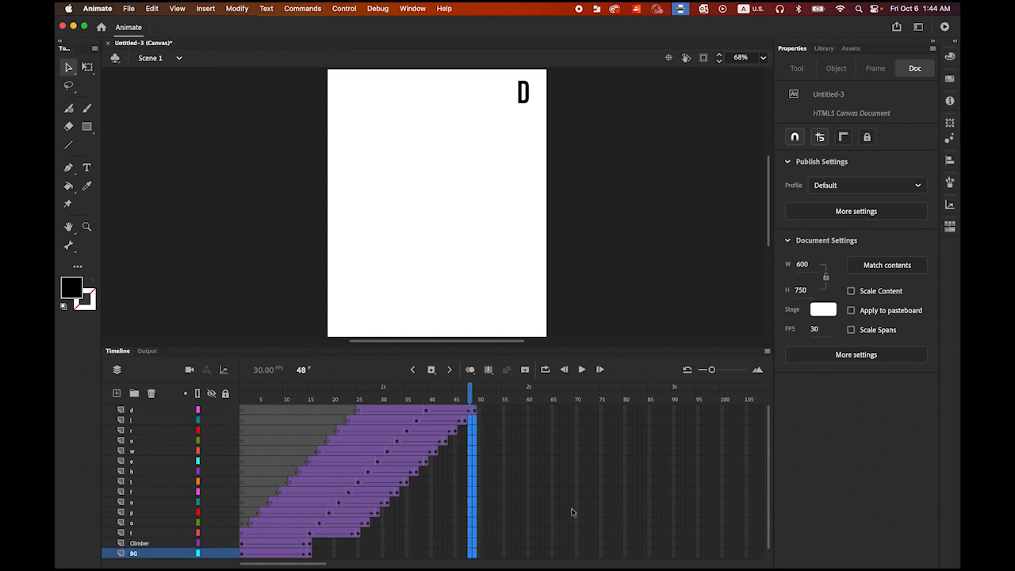
click(476, 421)
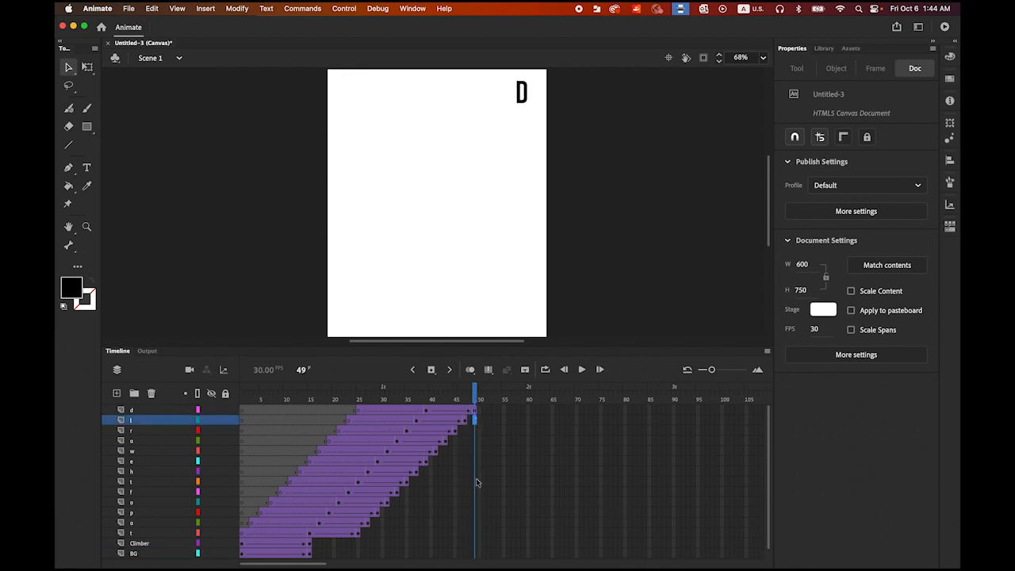
shift+click(474, 557)
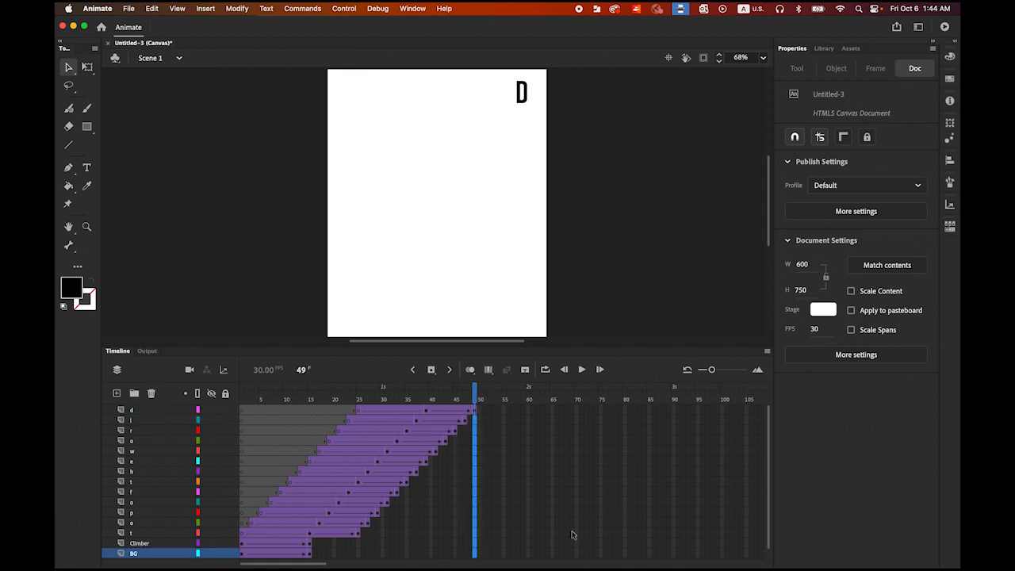
click(431, 370)
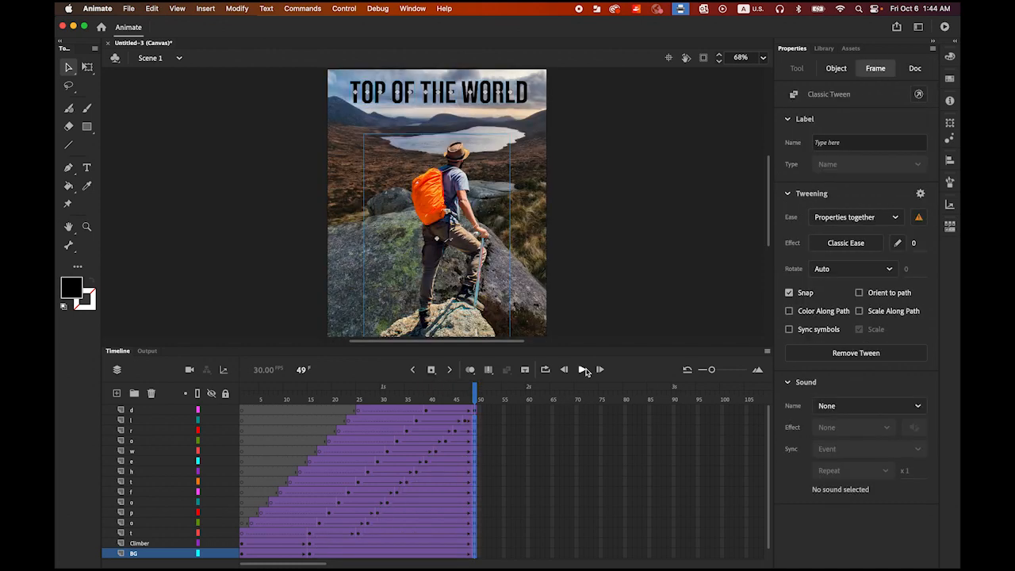
click(583, 370)
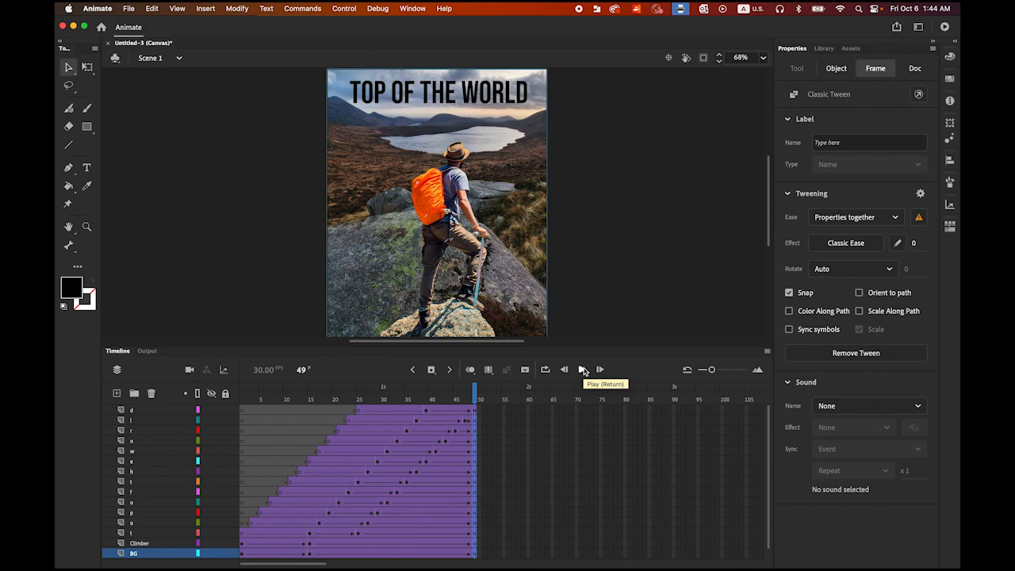
Step: Play the animation, test the movie in the browser and return to the timeline in Animate
click(582, 370)
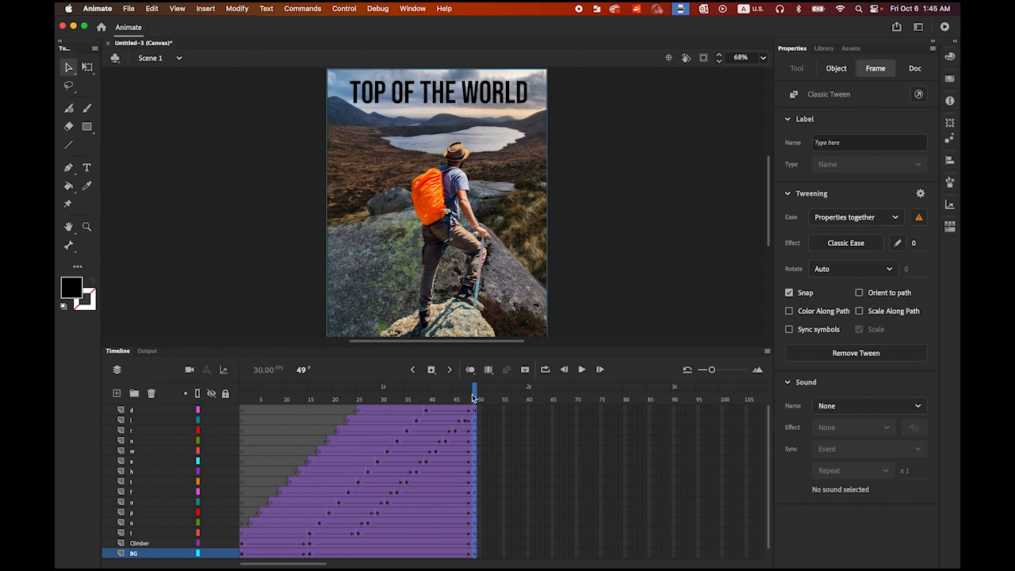
mouse_move(474, 396)
mouse_down()
mouse_move(418, 396)
mouse_move(476, 397)
mouse_up()
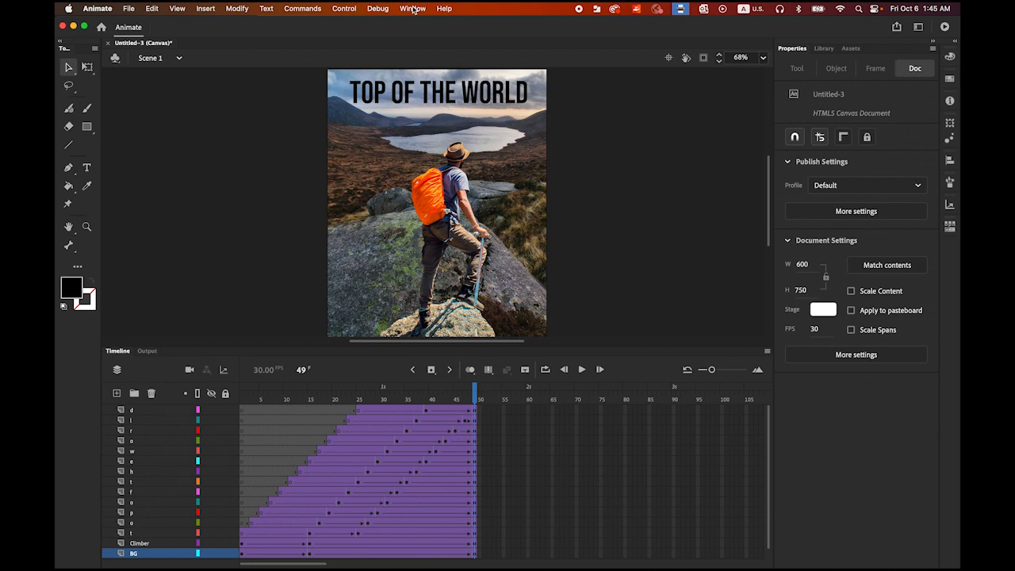
click(350, 8)
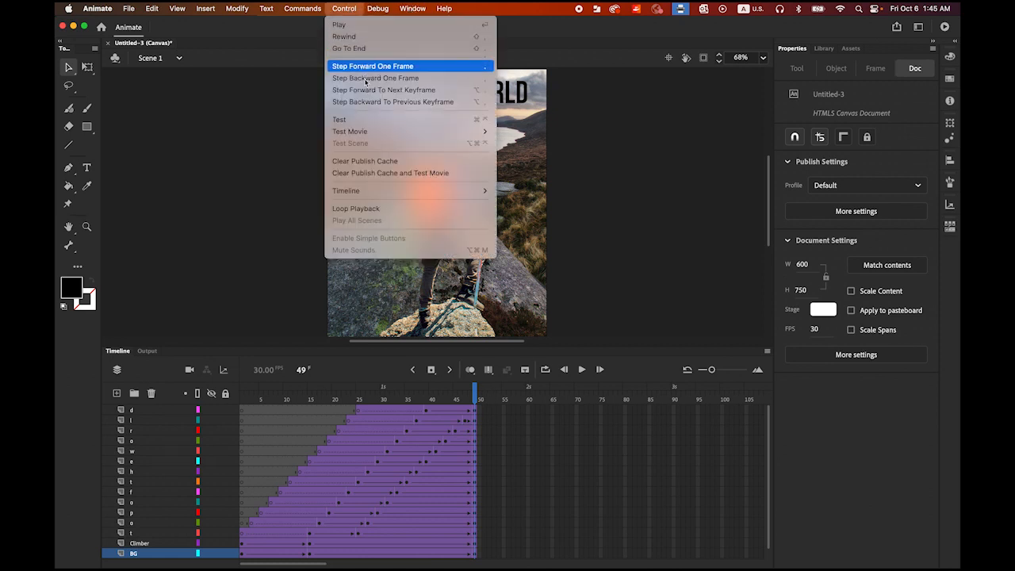
mouse_move(379, 133)
click(542, 142)
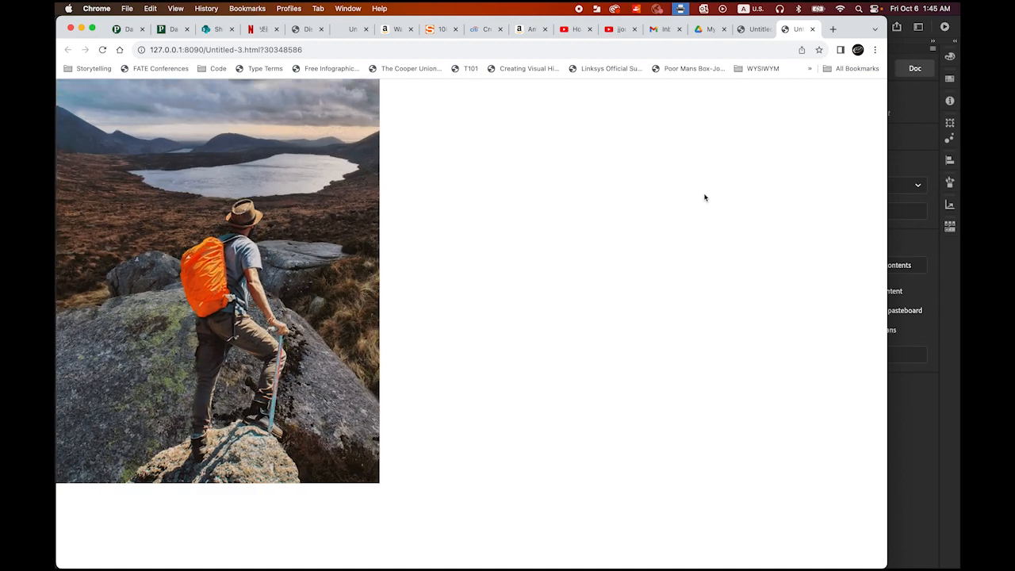
click(917, 246)
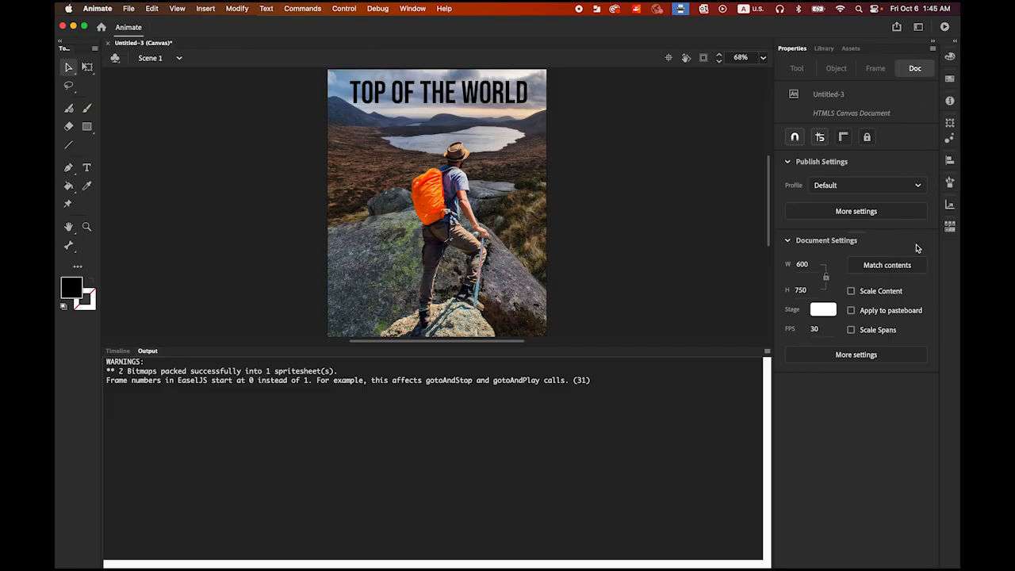
click(117, 350)
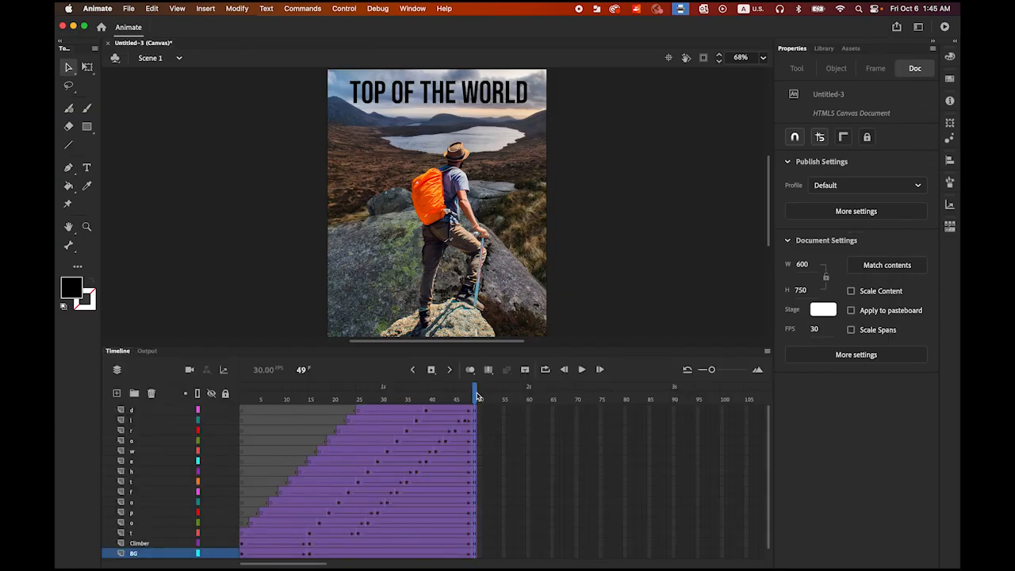
Step: Insert keyframes at frame 150 on all layers from d down to BG
mouse_move(477, 394)
mouse_down()
mouse_move(430, 394)
mouse_move(476, 396)
mouse_up()
drag(313, 564, 358, 563)
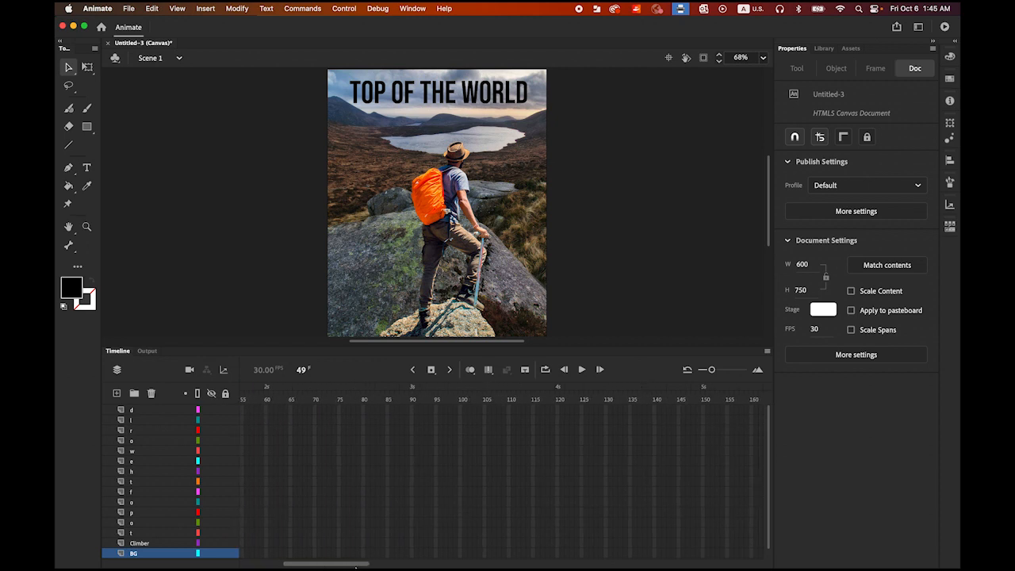
click(703, 411)
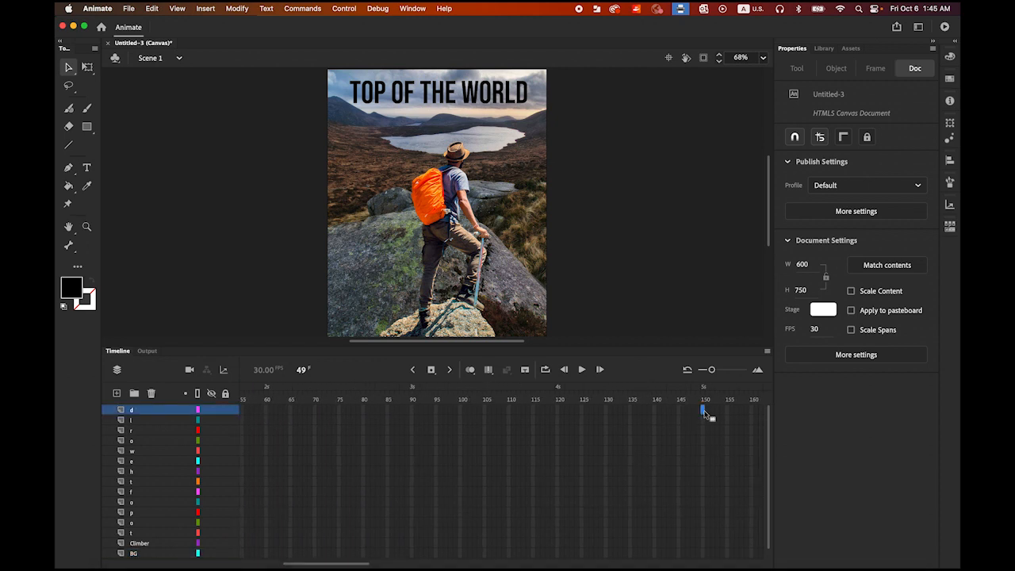
shift+click(703, 554)
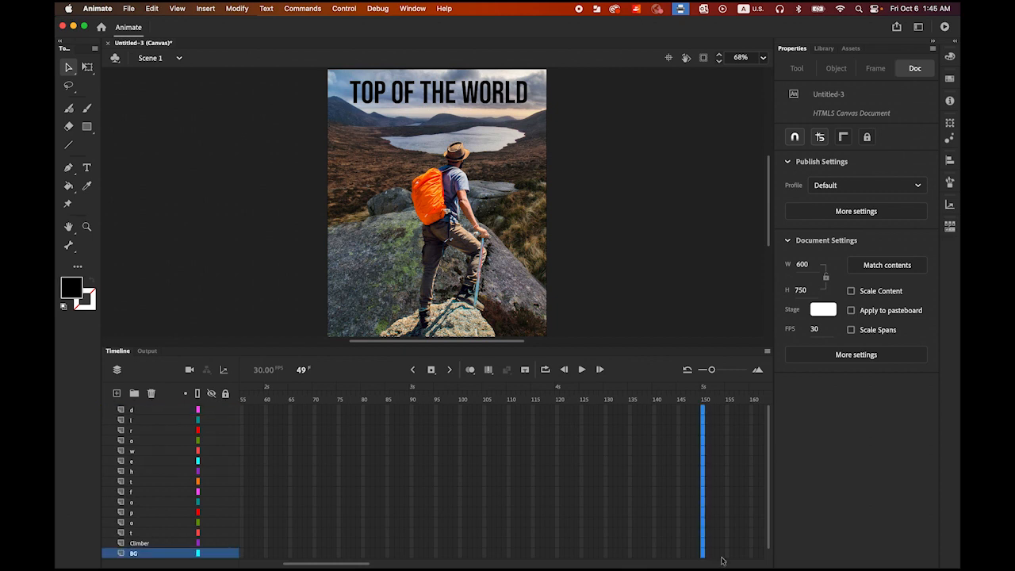
click(430, 371)
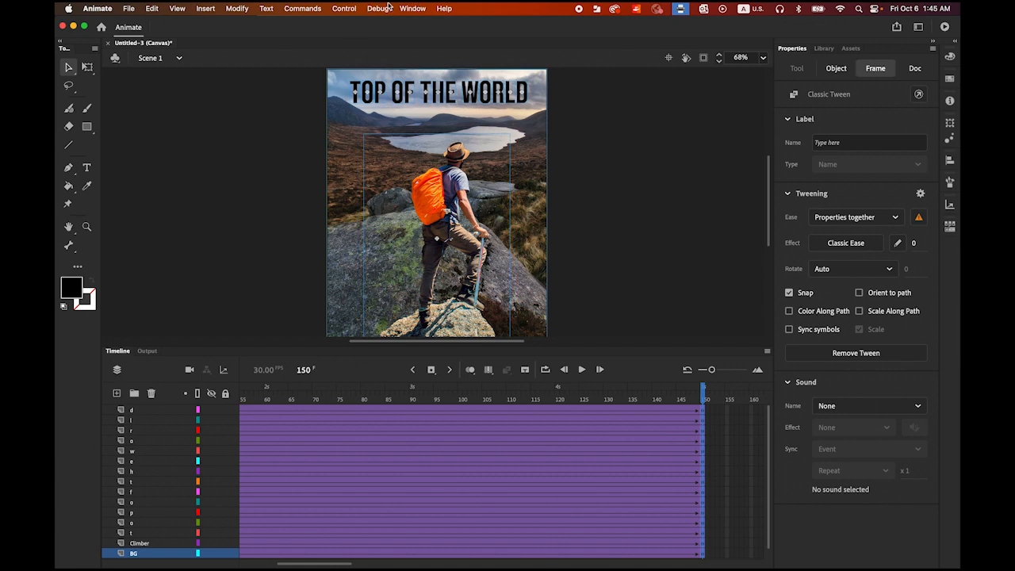
Step: Test the movie extended to 150 frames in the browser and return to Animate's timeline
click(352, 10)
mouse_move(377, 131)
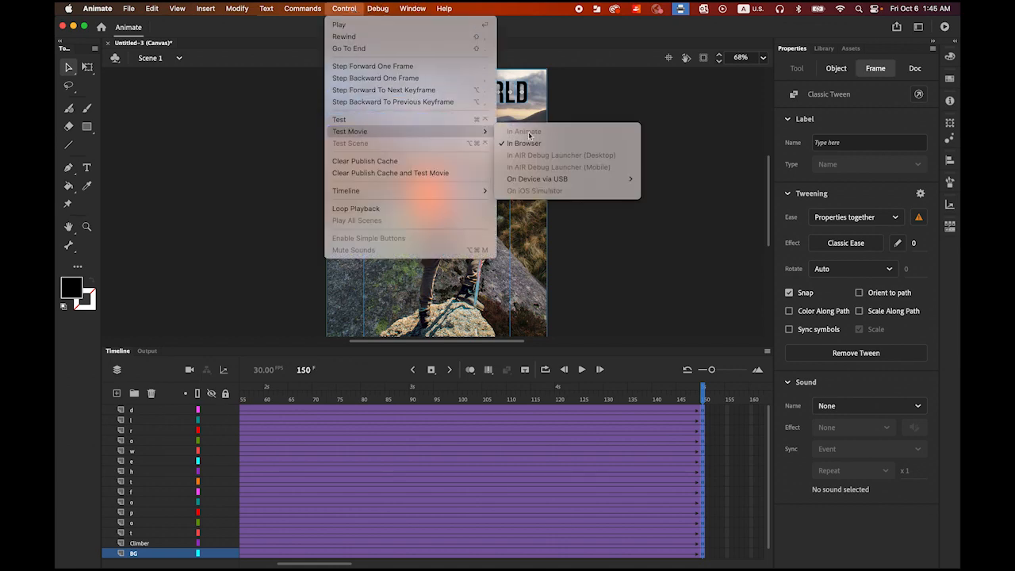
click(544, 142)
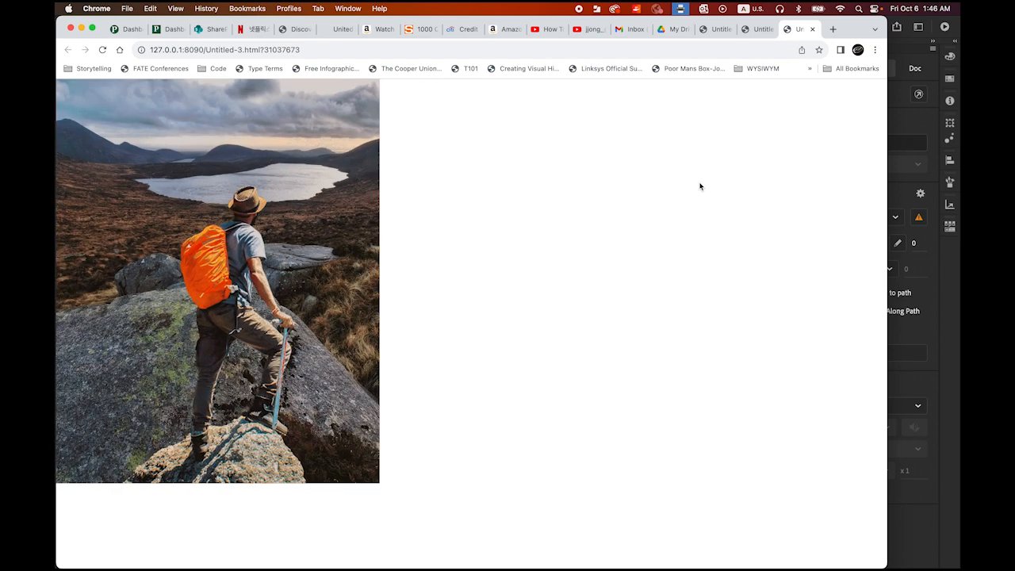
click(887, 261)
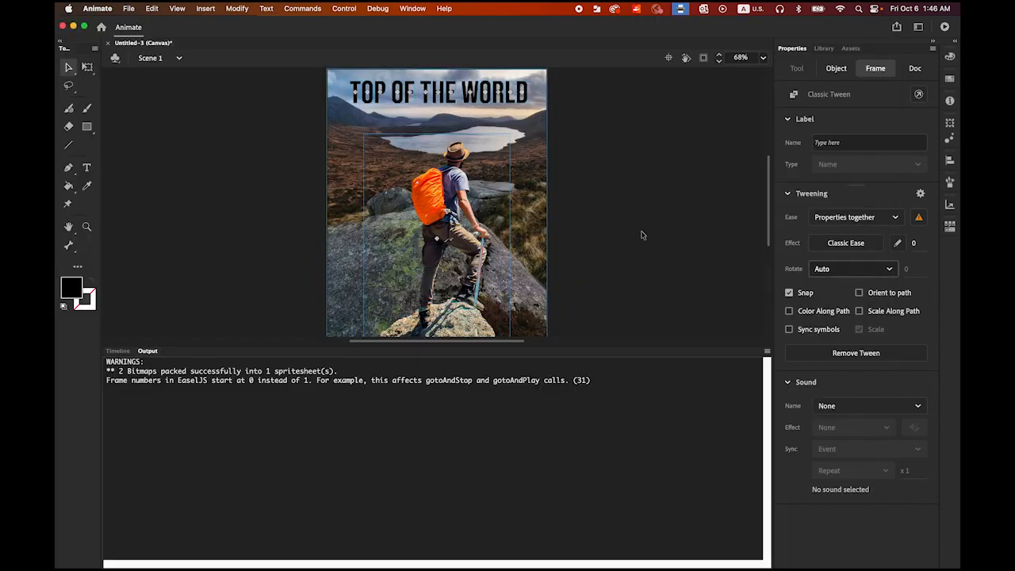
click(117, 350)
Step: Save the document as dollyzoom in Animate Document format in the 016 folder and deselect everything
click(125, 8)
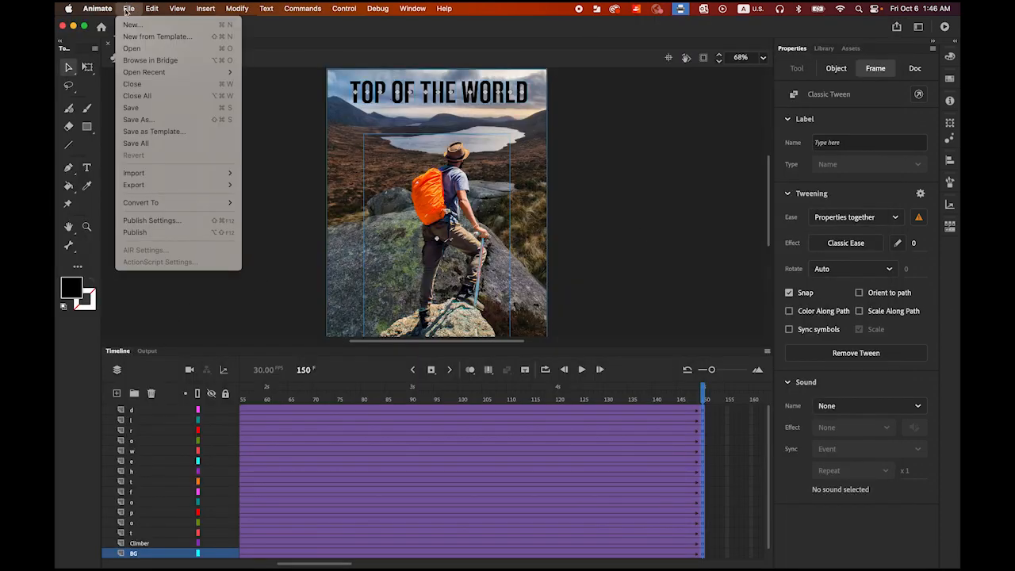
click(168, 122)
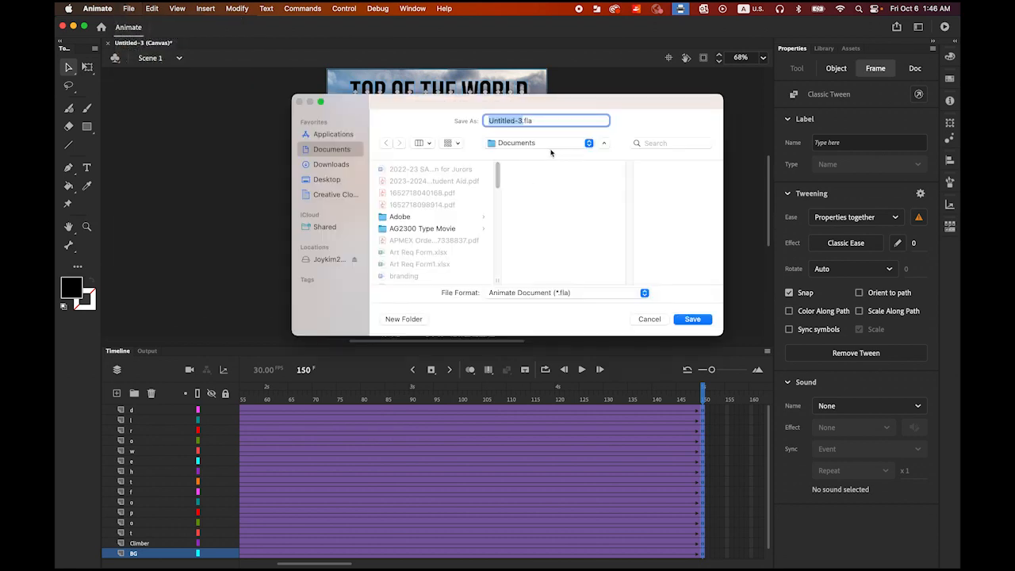
click(559, 144)
click(532, 222)
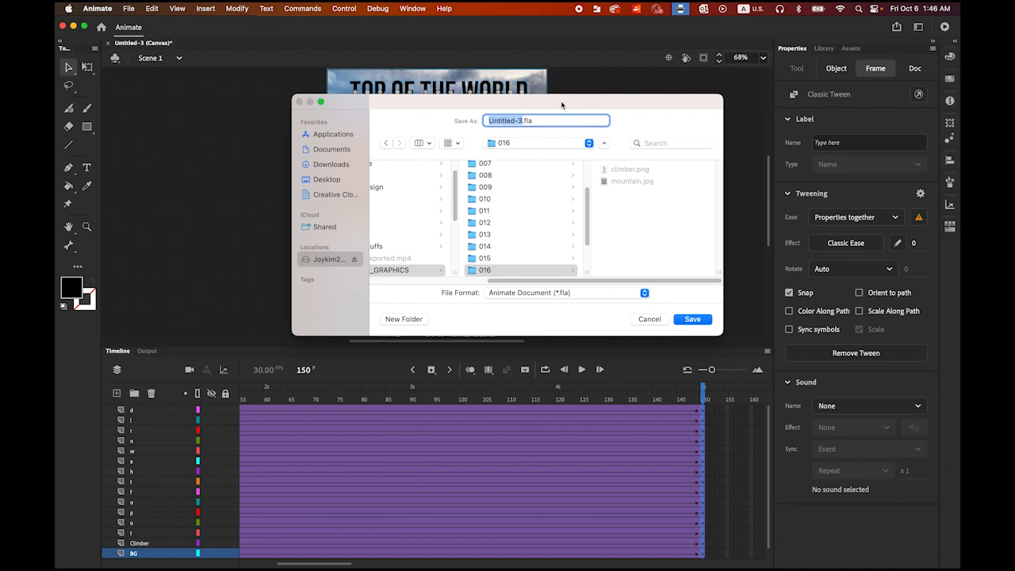
text(dollyzoom)
click(694, 320)
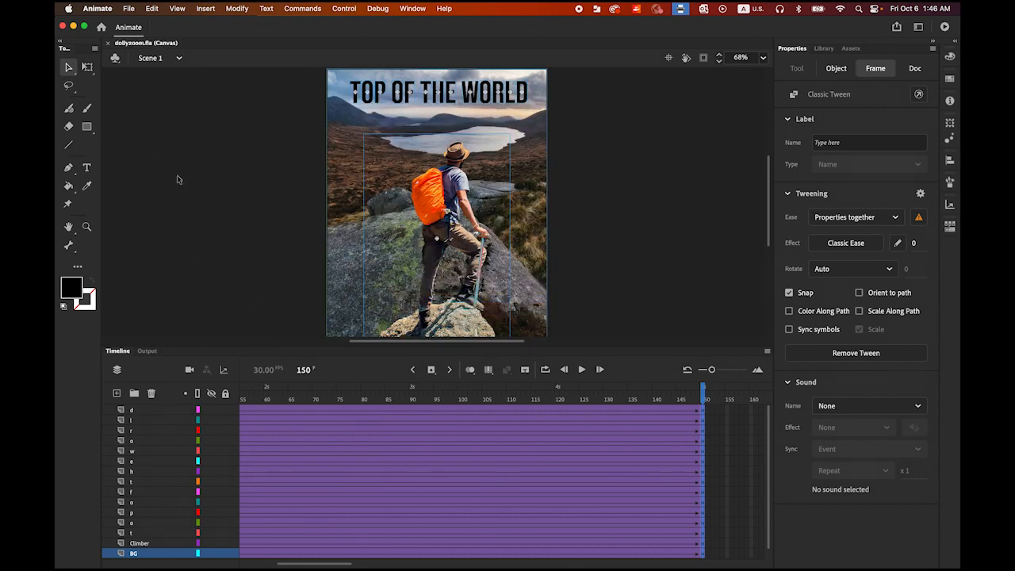
click(70, 70)
click(215, 134)
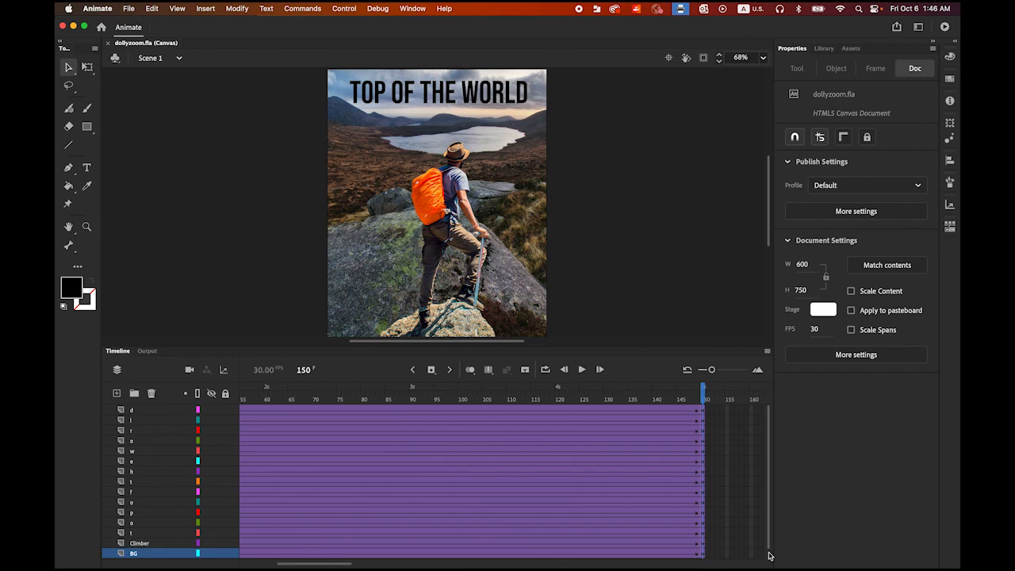
Step: Switch to Media Encoder to view its render queue, and minimise it to return to Animate
mouse_move(896, 564)
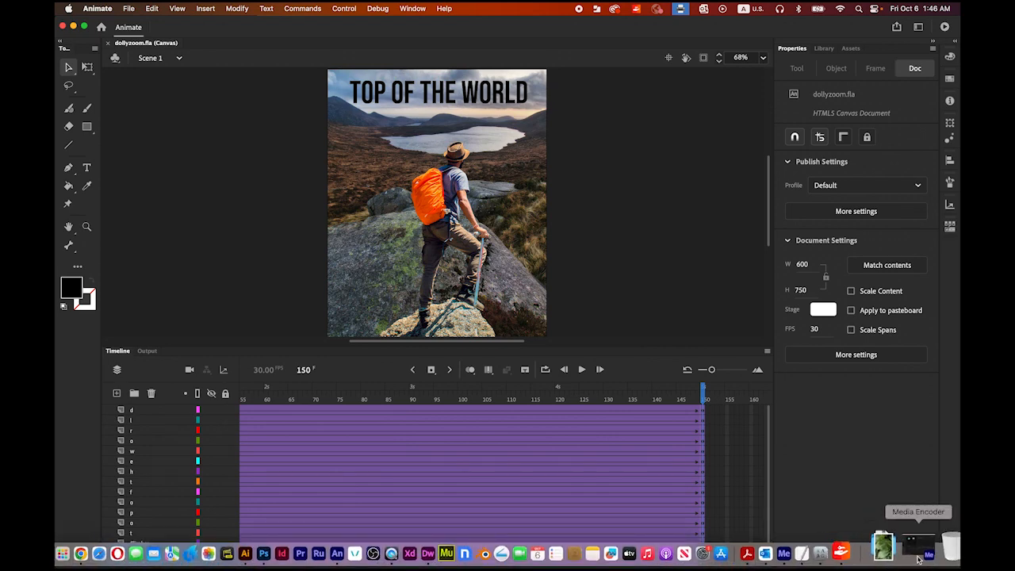
click(908, 545)
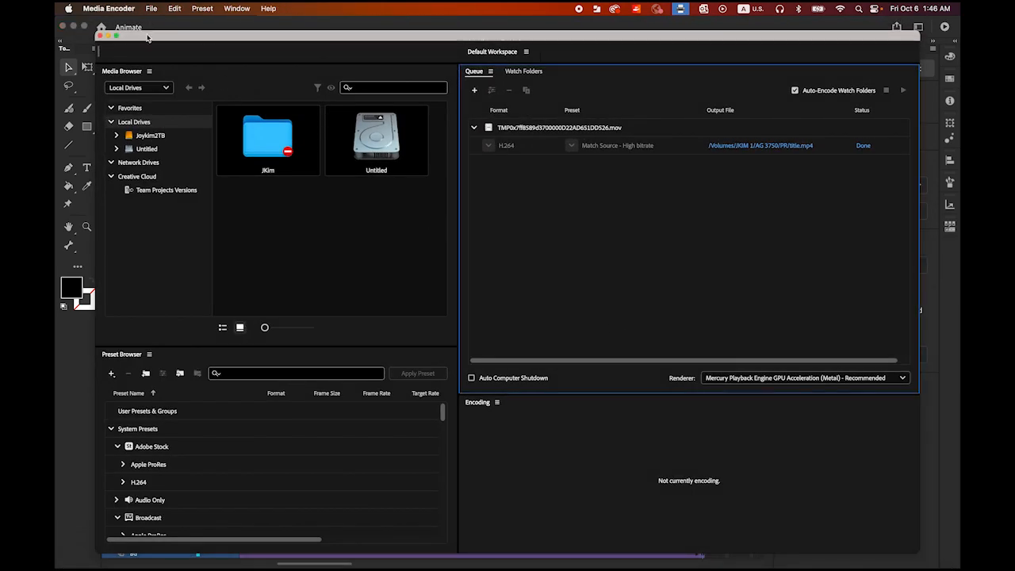
drag(150, 36, 133, 28)
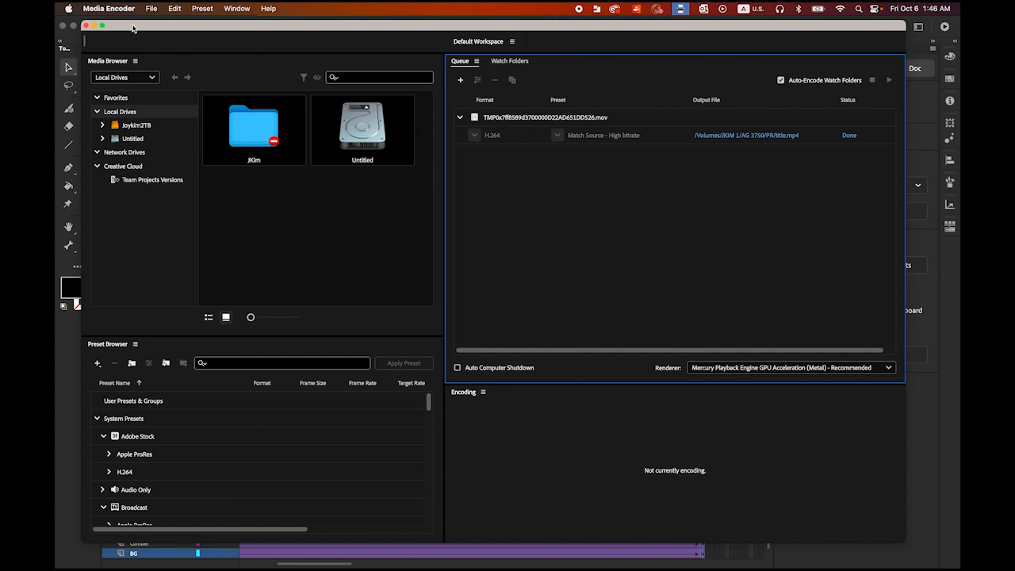
click(93, 25)
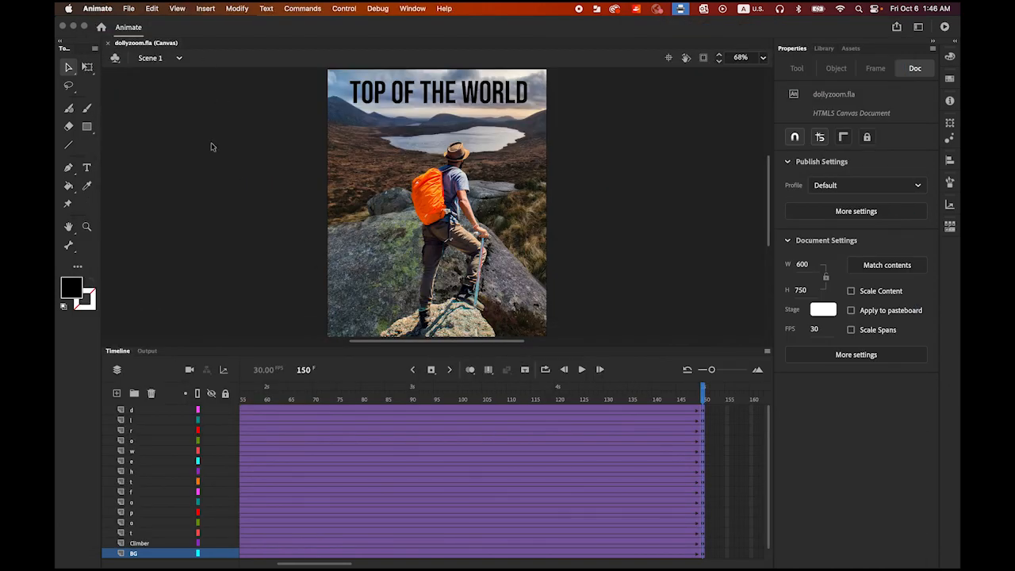
Step: Export the entire movie as an H.264 video named dollyzoom to the 016 folder, starting the Media Encoder render queue immediately
click(131, 8)
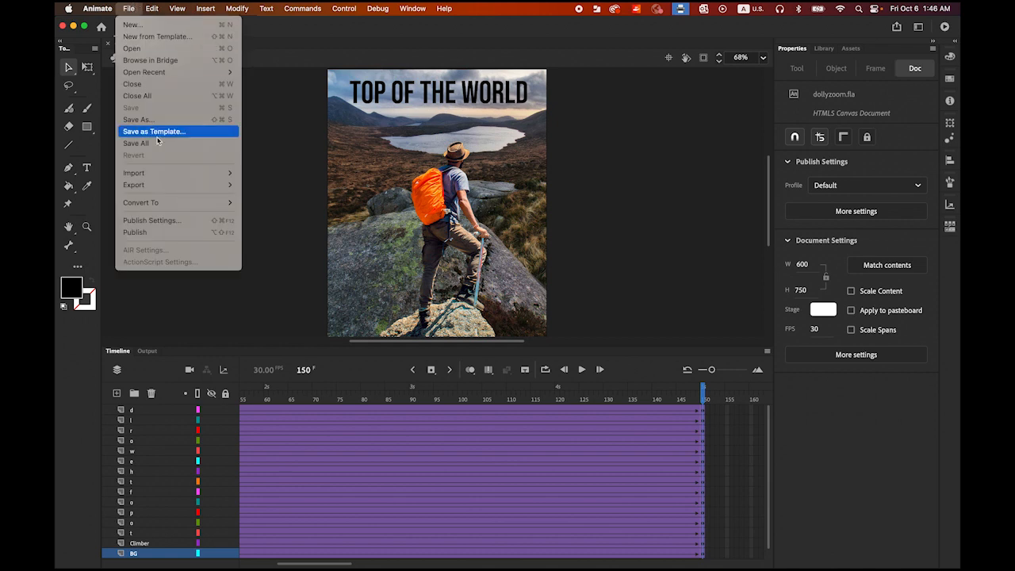
mouse_move(166, 192)
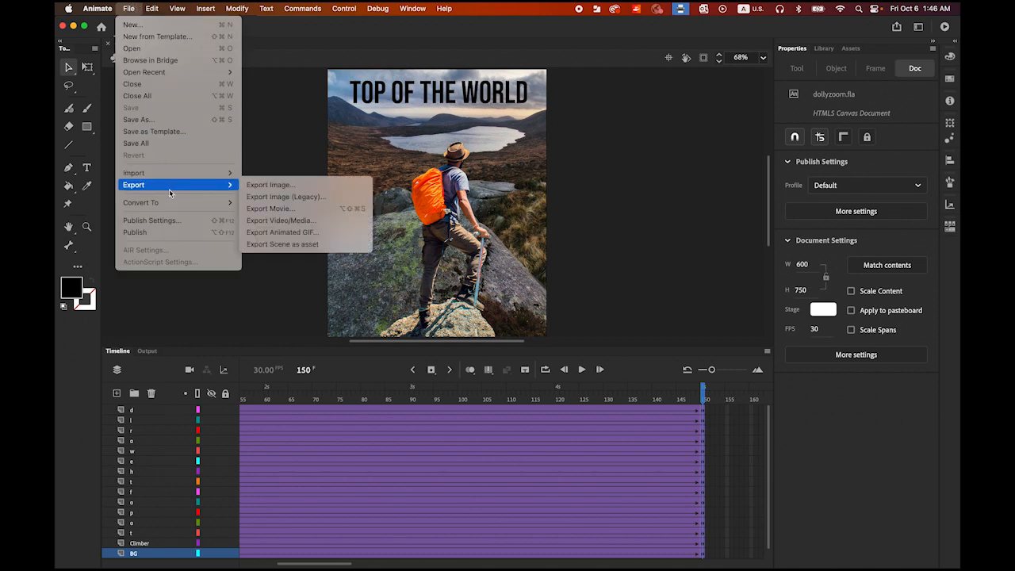
mouse_move(226, 177)
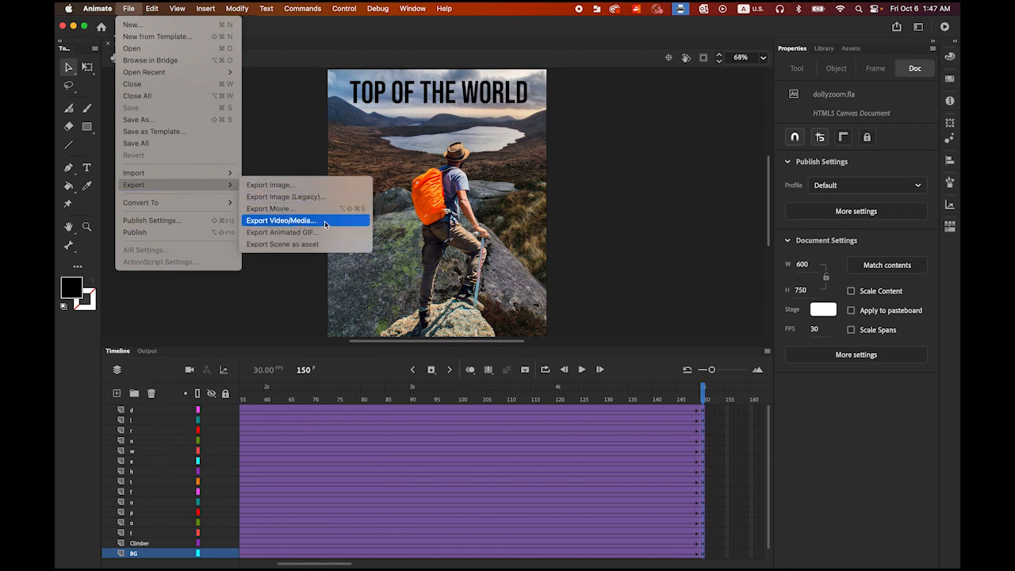
click(324, 225)
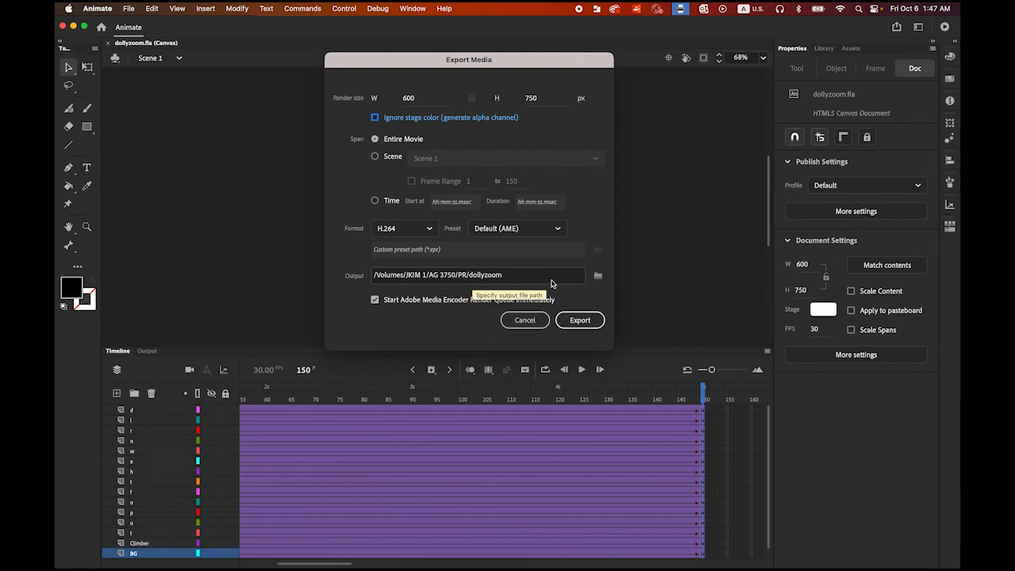
click(600, 280)
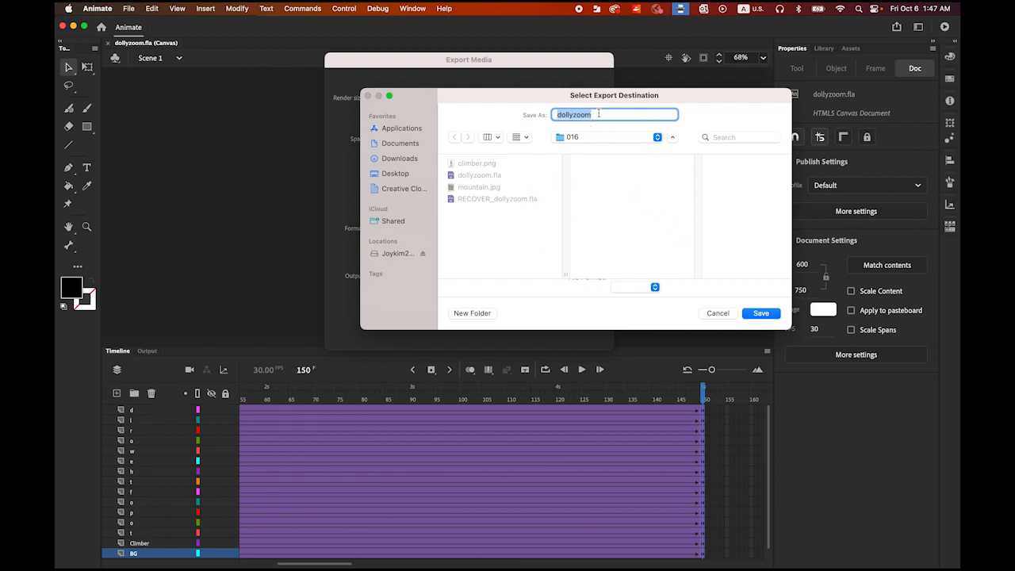
click(763, 314)
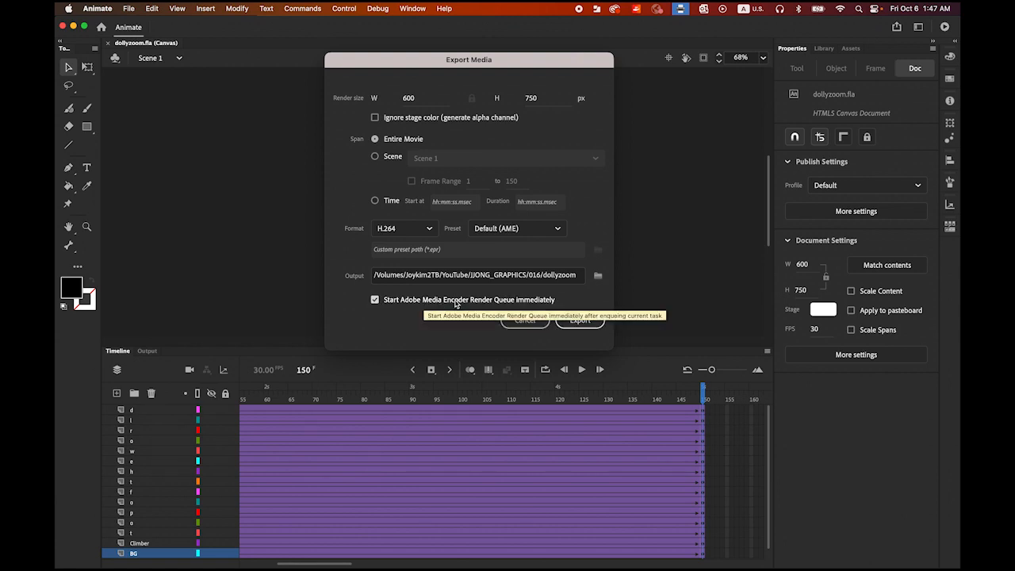
click(583, 321)
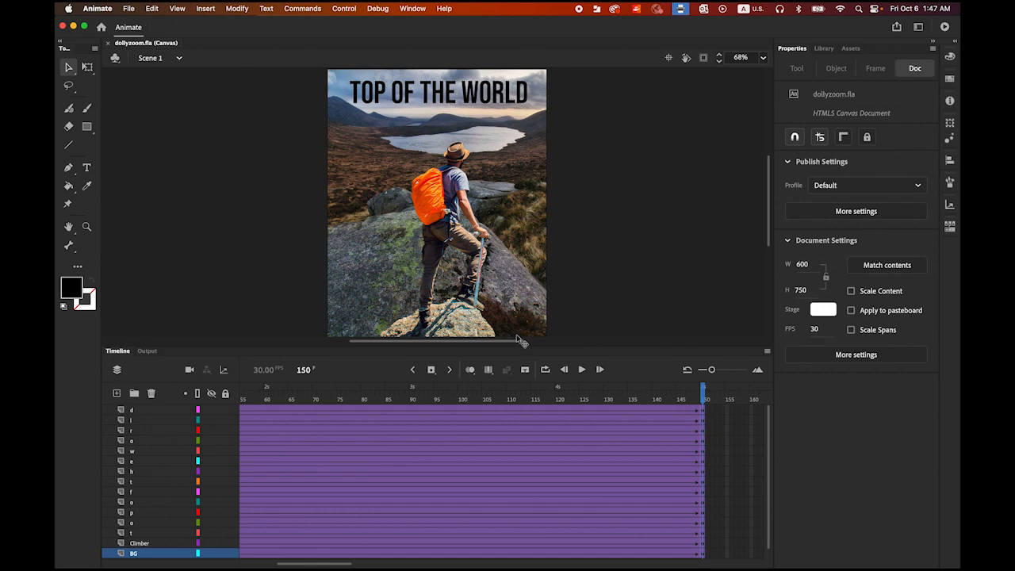
Step: Switch to Finder, preview the exported dollyzoom.mp4 in the 016 folder and replay it
mouse_move(97, 562)
click(65, 546)
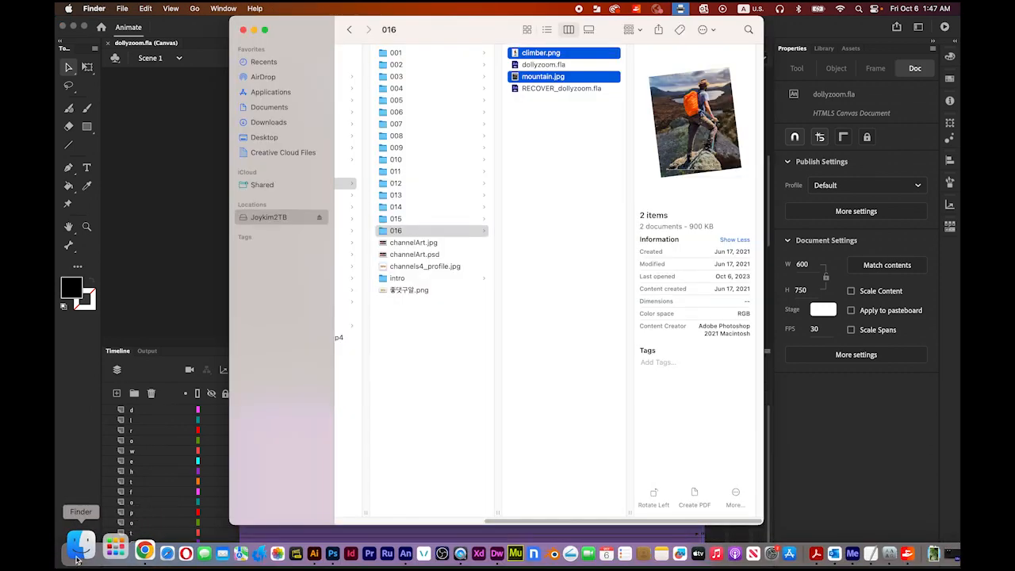
click(560, 124)
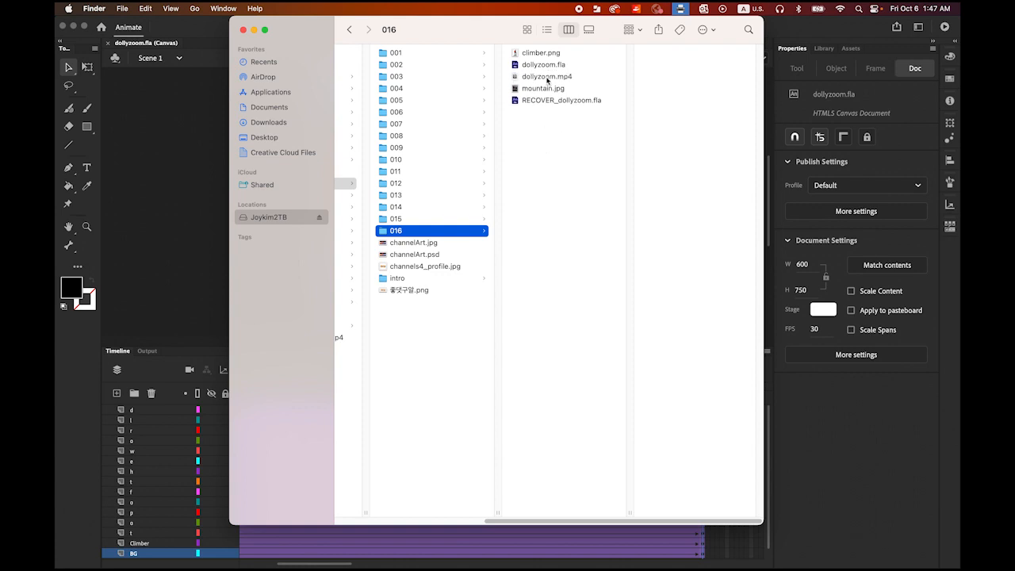
click(551, 77)
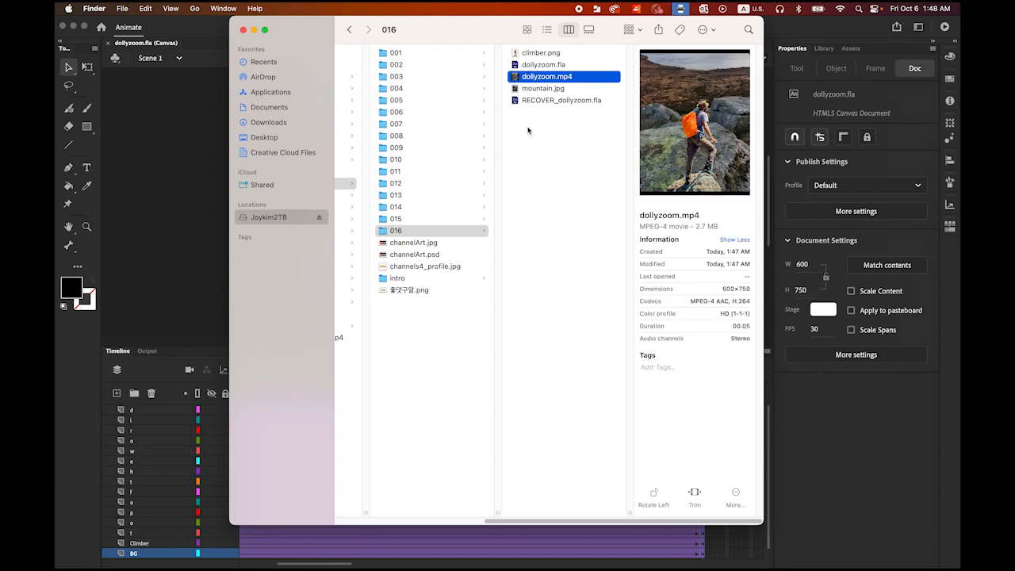
key(space)
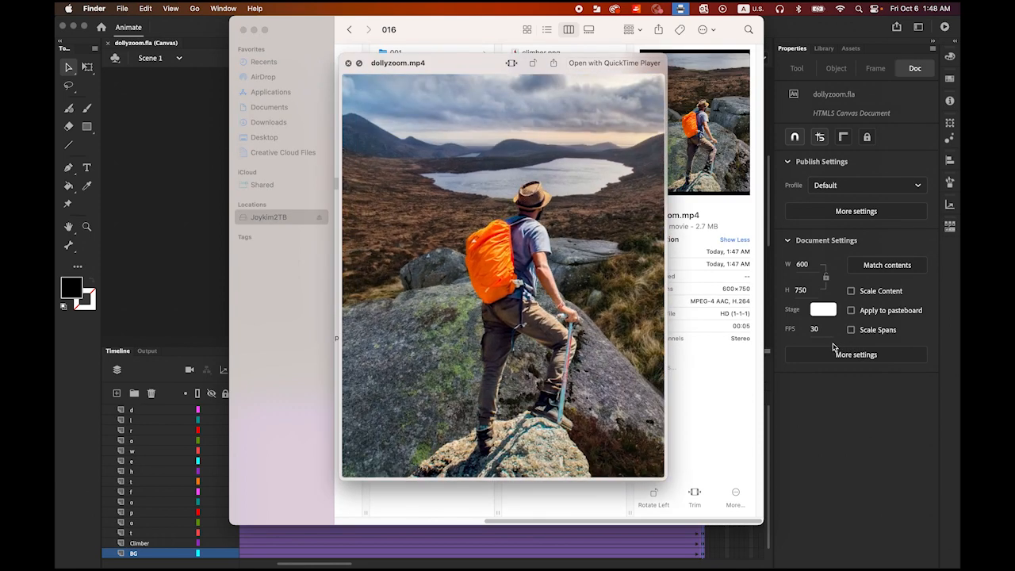
mouse_move(596, 405)
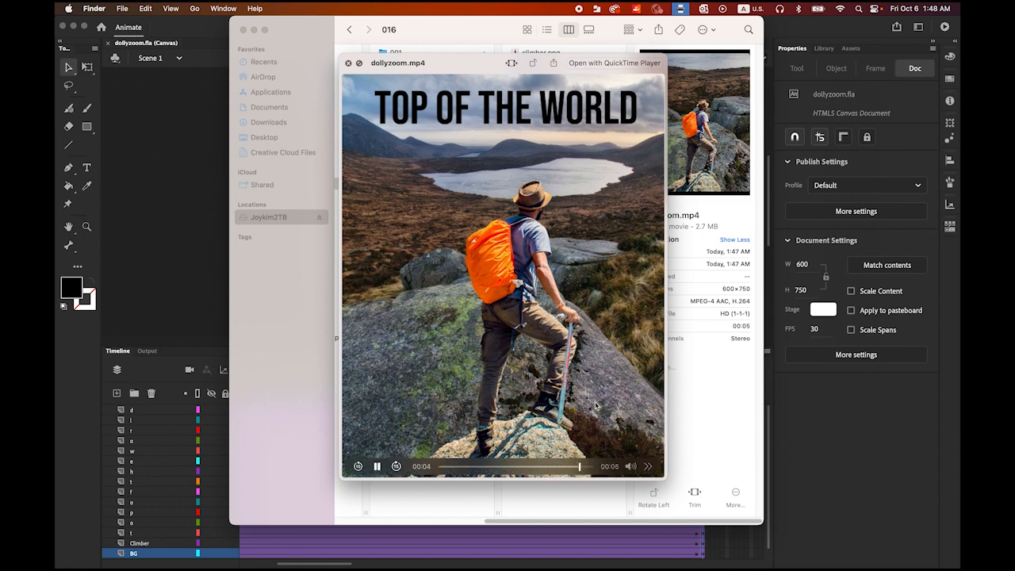
click(377, 466)
click(376, 466)
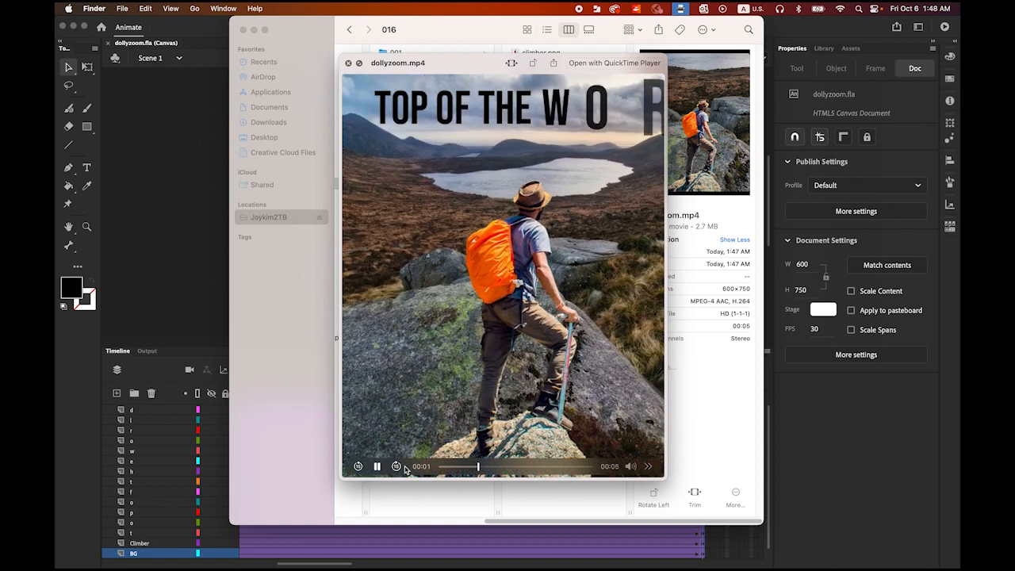